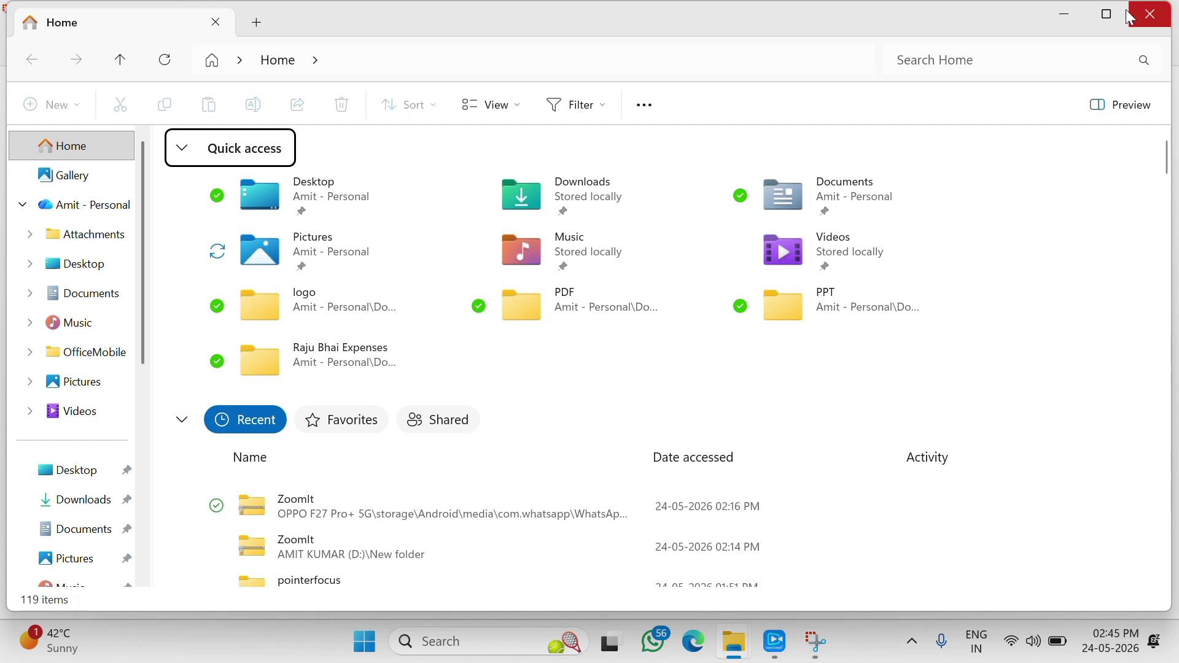
{"action": "left_click", "coordinate": [1153, 14]}
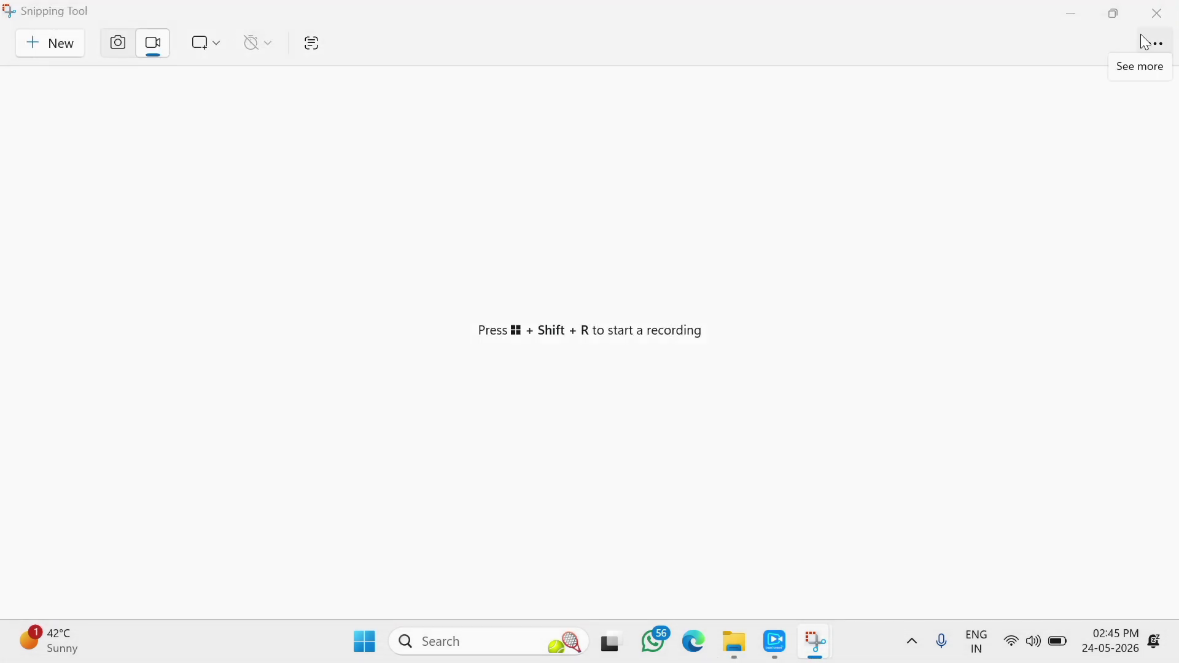
{"action": "key", "text": "super+e"}
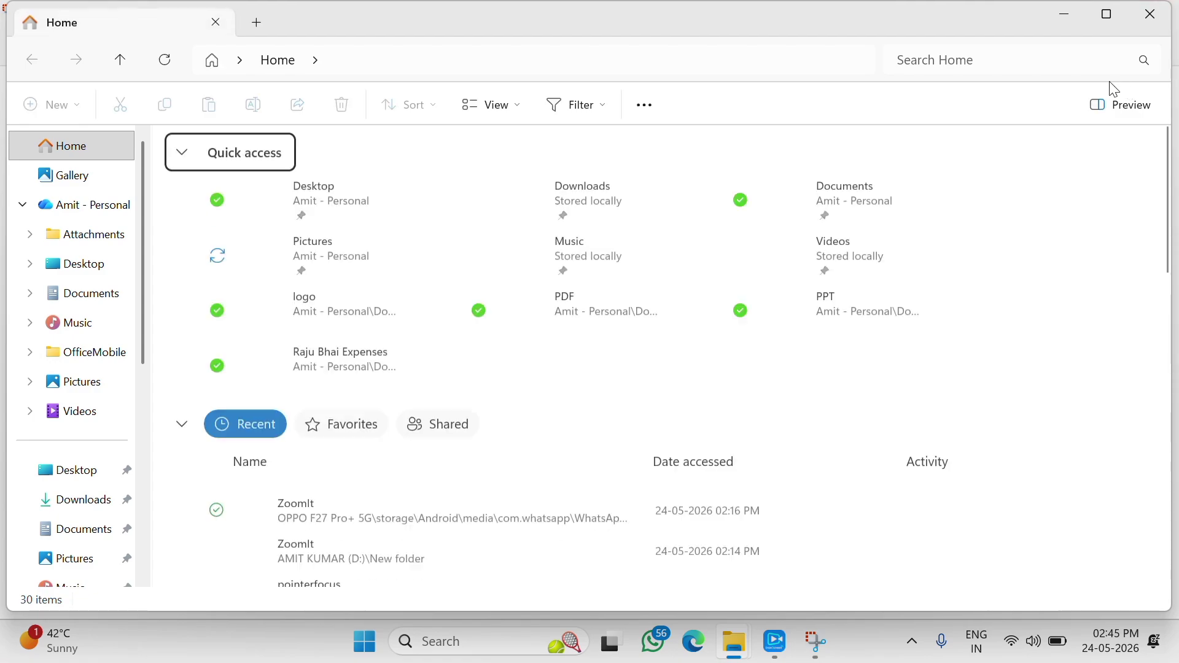
{"action": "left_click", "coordinate": [1145, 15]}
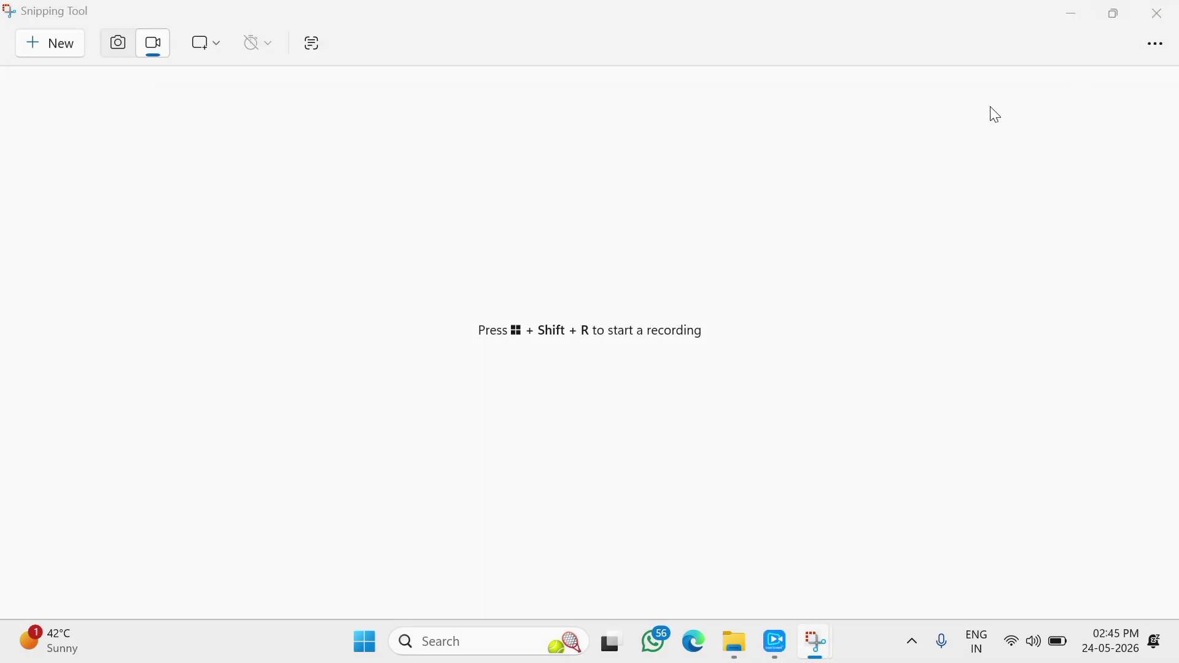
Step: Launch Excel and create a blank workbook
{"action": "key", "text": "super+r"}
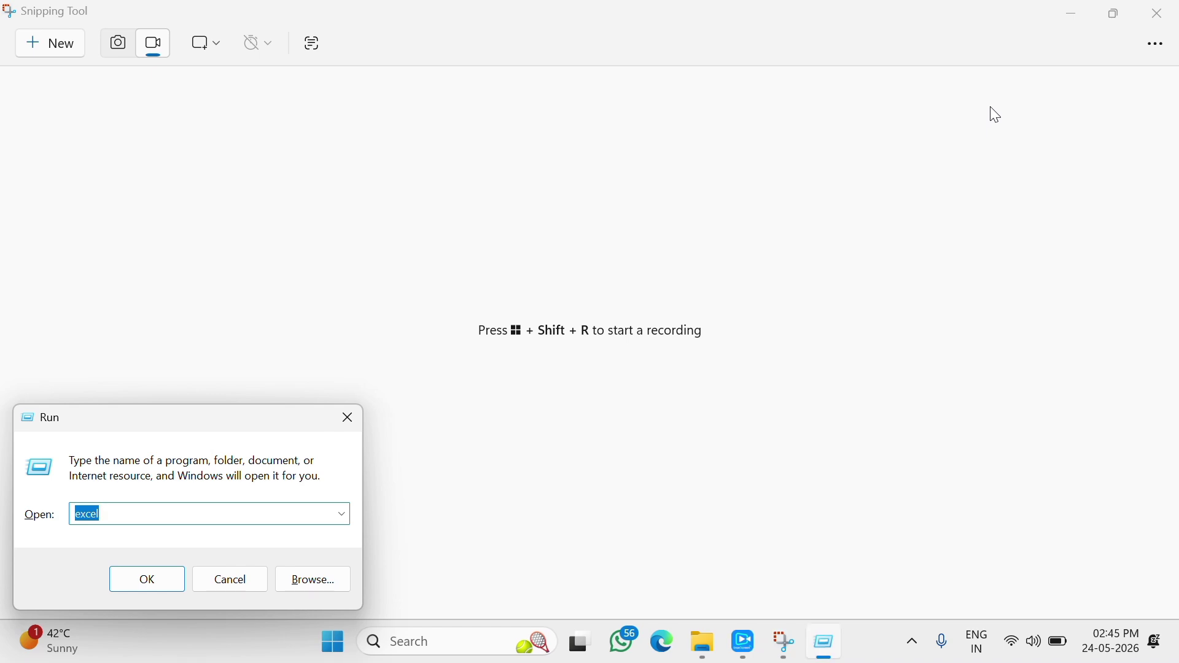
{"action": "type", "text": "excel"}
{"action": "key", "text": "Return"}
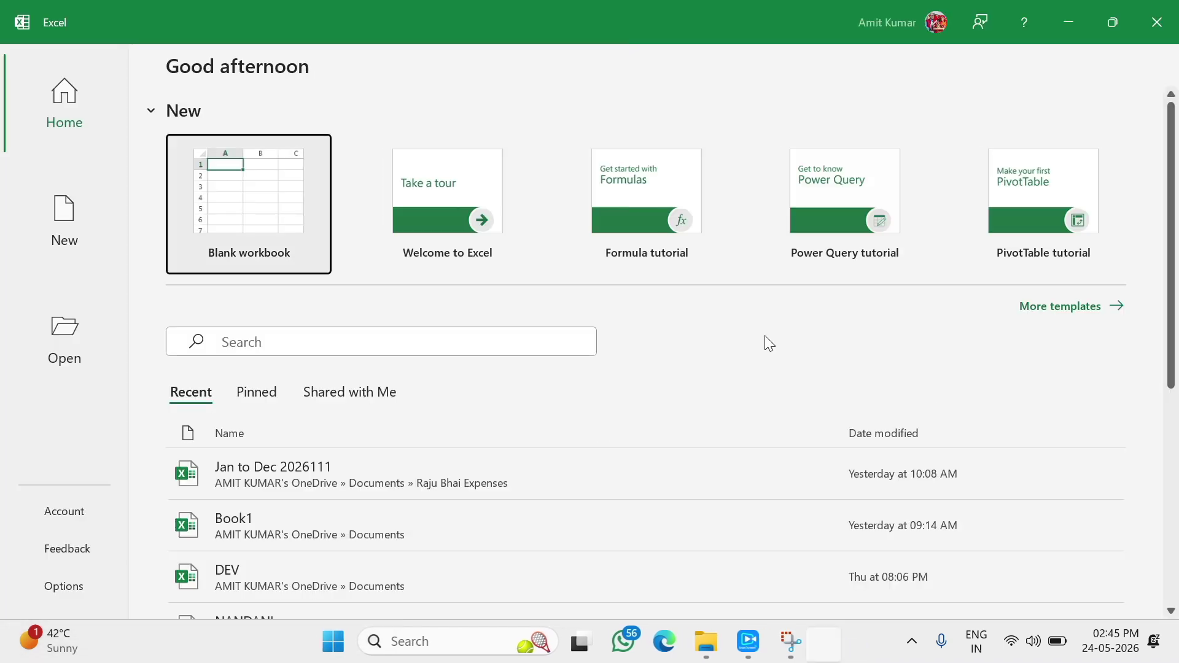
{"action": "left_click", "coordinate": [320, 226]}
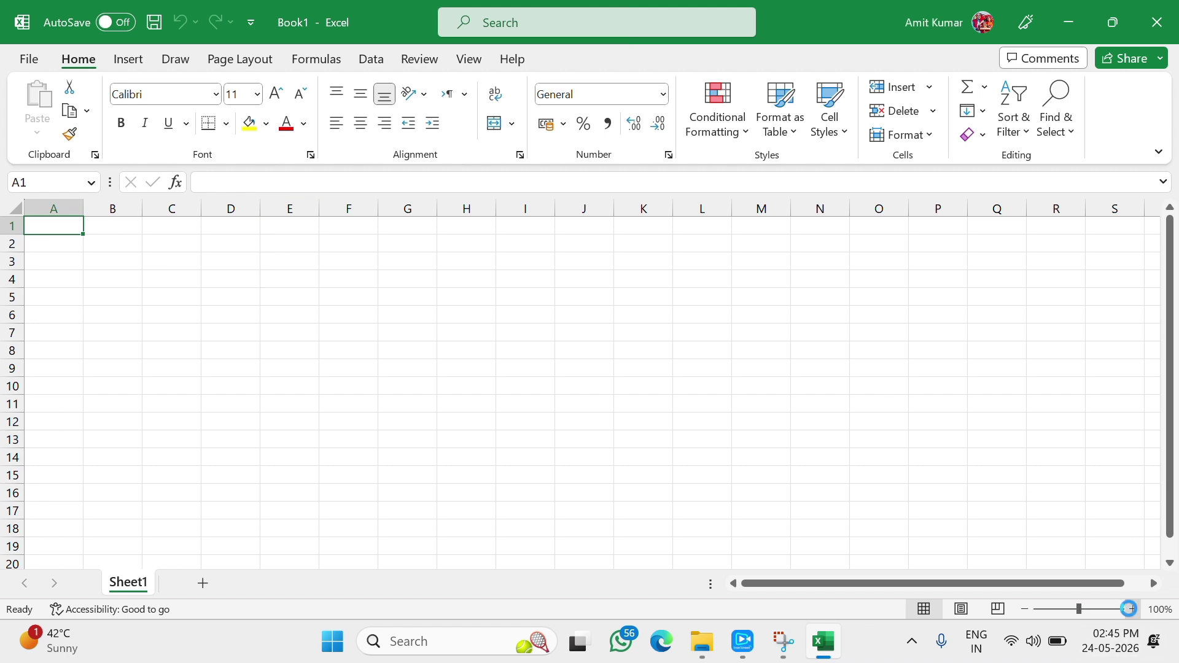
Step: Enter the column headings "Item Name" in cell A3 and "Company Name" in cell B3
{"action": "left_click", "coordinate": [1131, 608]}
{"action": "left_click", "coordinate": [1131, 609]}
{"action": "left_click", "coordinate": [1131, 609]}
{"action": "left_click", "coordinate": [1130, 609]}
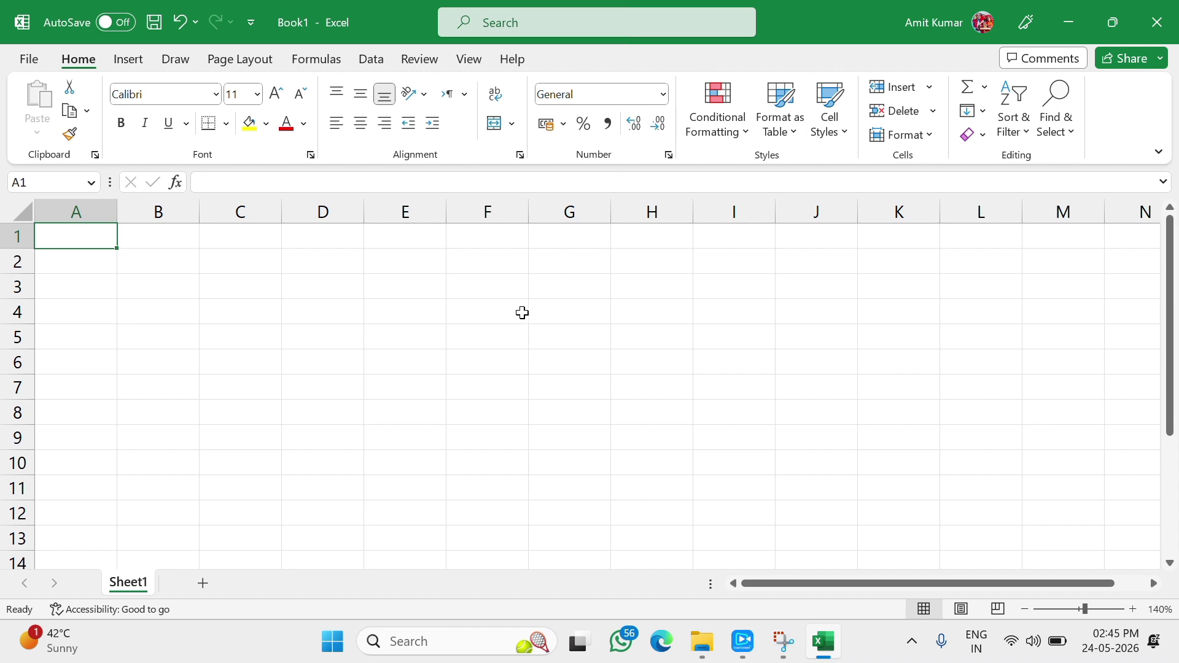
{"action": "left_click_drag", "start_coordinate": [52, 235], "coordinate": [908, 270]}
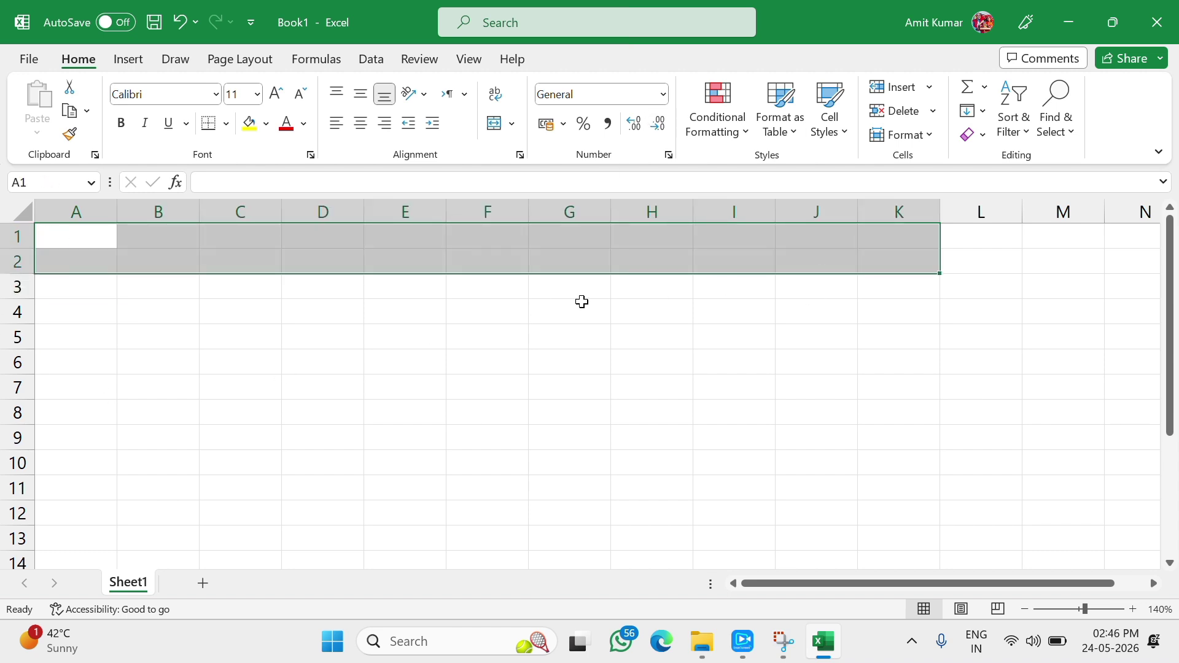
{"action": "left_click", "coordinate": [84, 286]}
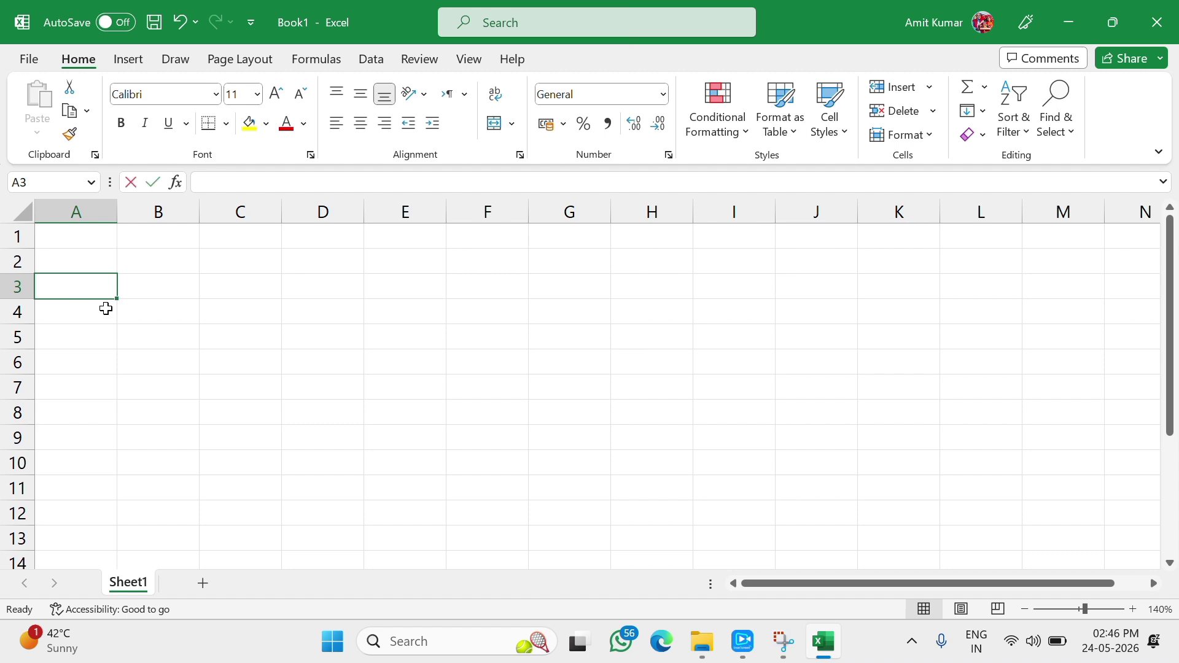
{"action": "type", "text": "Item Name"}
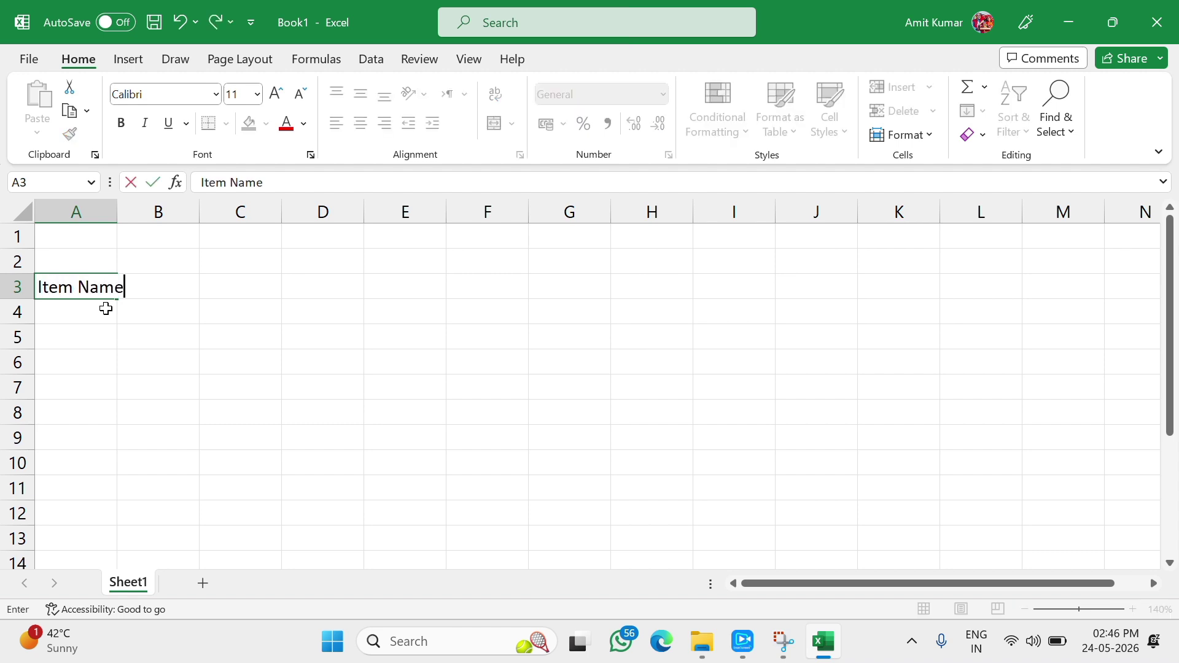
{"action": "key", "text": "Tab"}
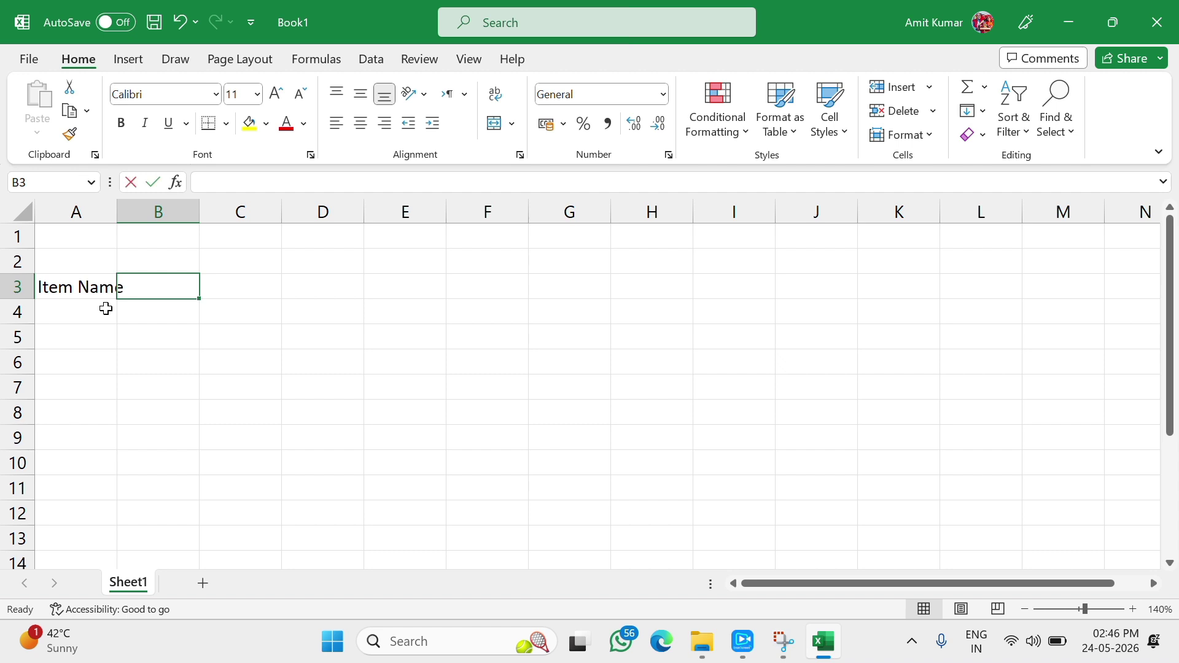
{"action": "type", "text": "Company Na"}
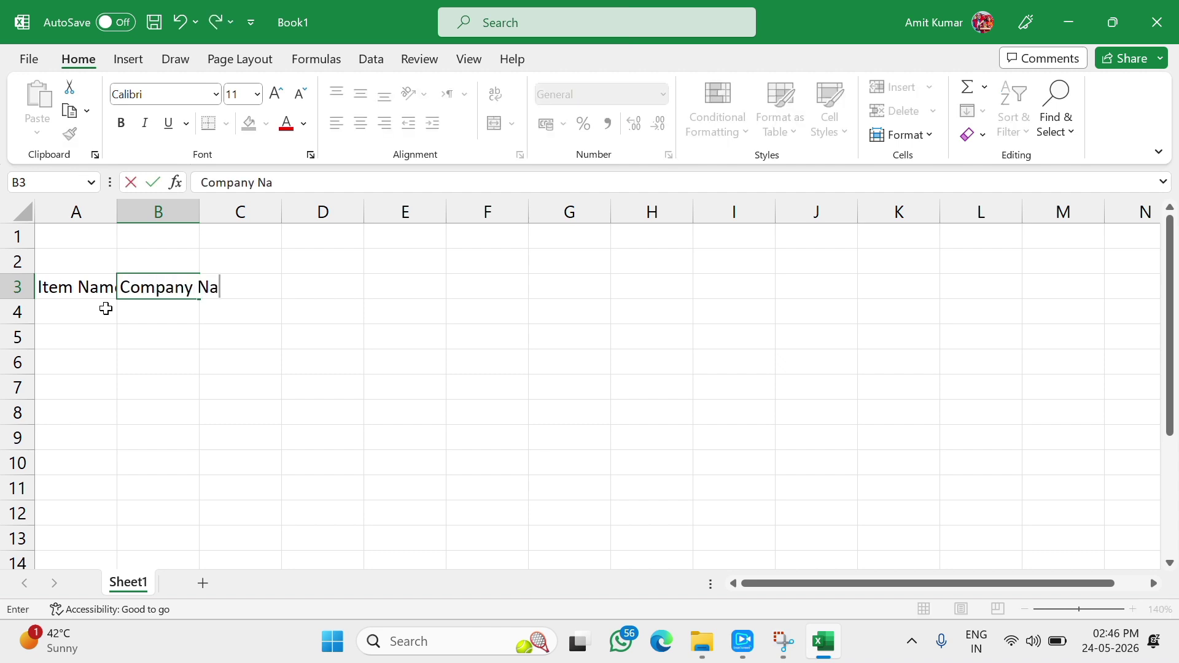
{"action": "type", "text": "me"}
{"action": "key", "text": "Tab"}
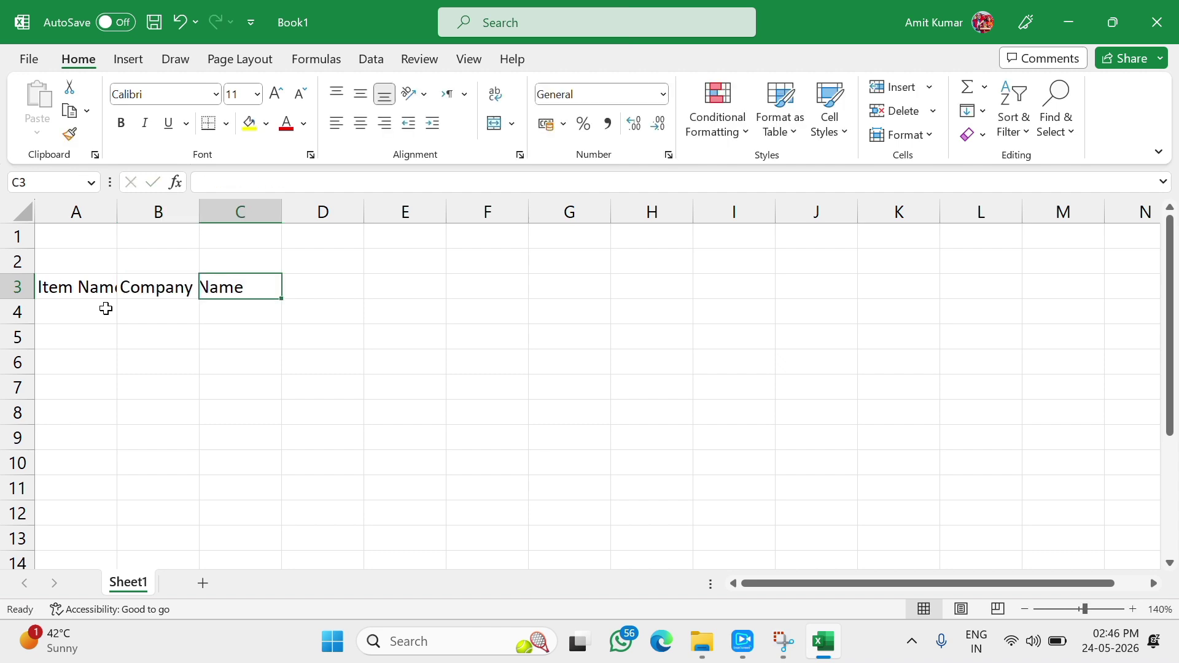
Step: Enter the headings "Qty", "Rate" and "Discount in %" in cells C3 to E3
{"action": "type", "text": "Qty"}
{"action": "key", "text": "Tab"}
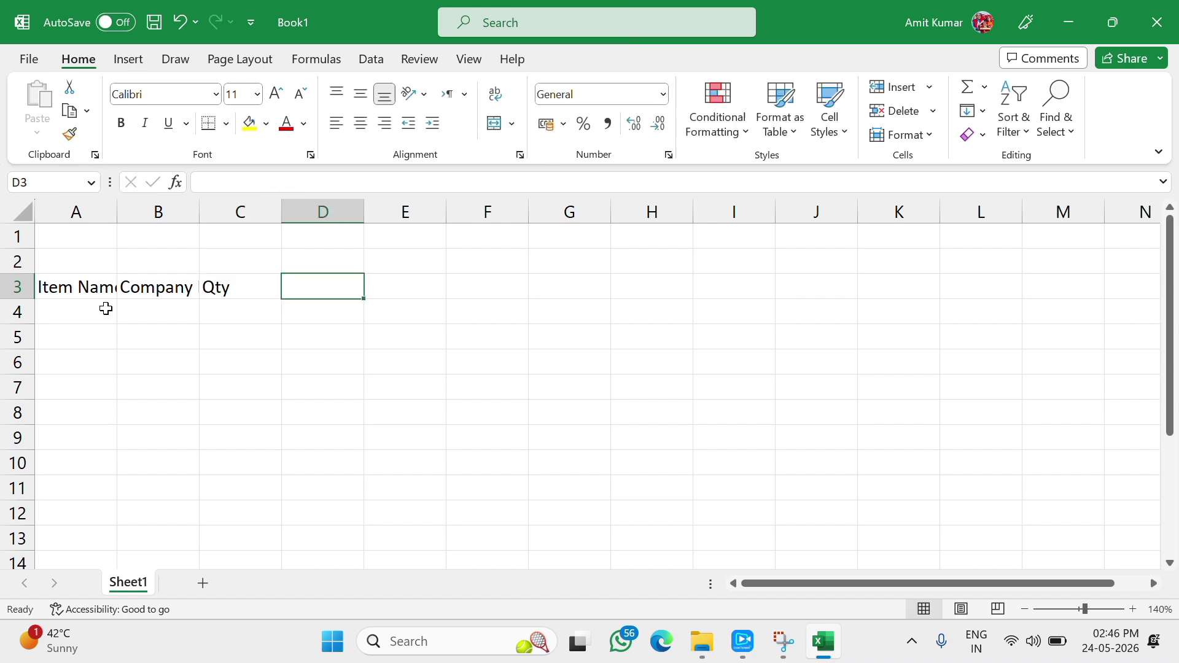
{"action": "type", "text": "Rate"}
{"action": "key", "text": "Tab"}
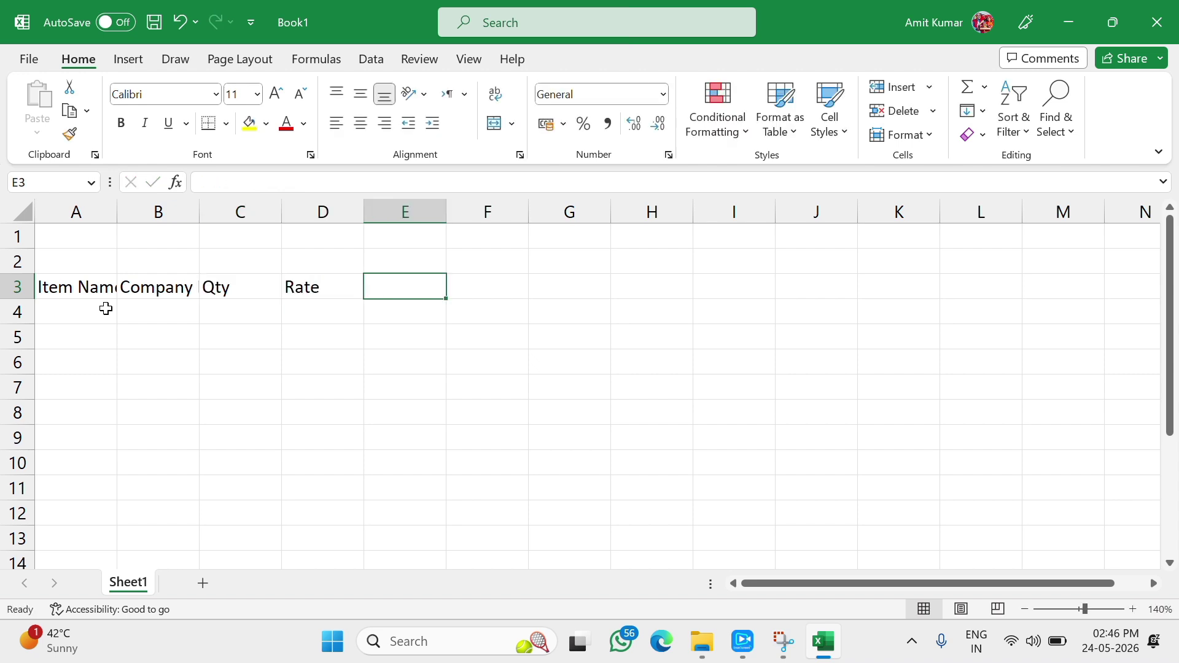
{"action": "type", "text": "Dis"}
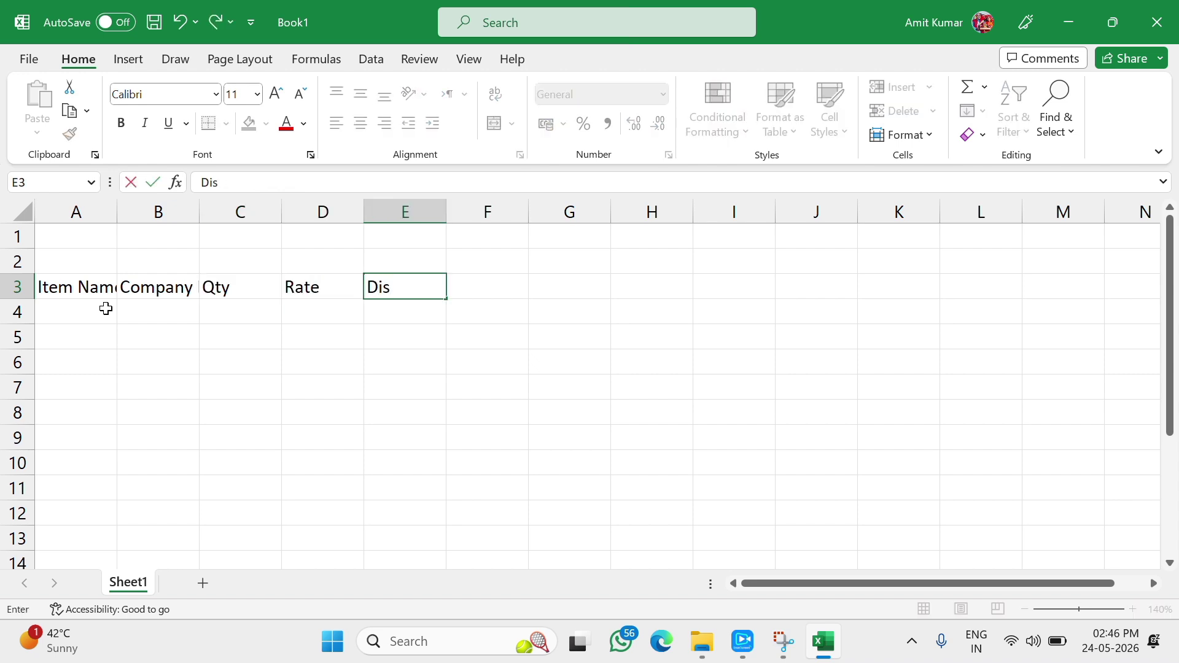
{"action": "type", "text": "count in %"}
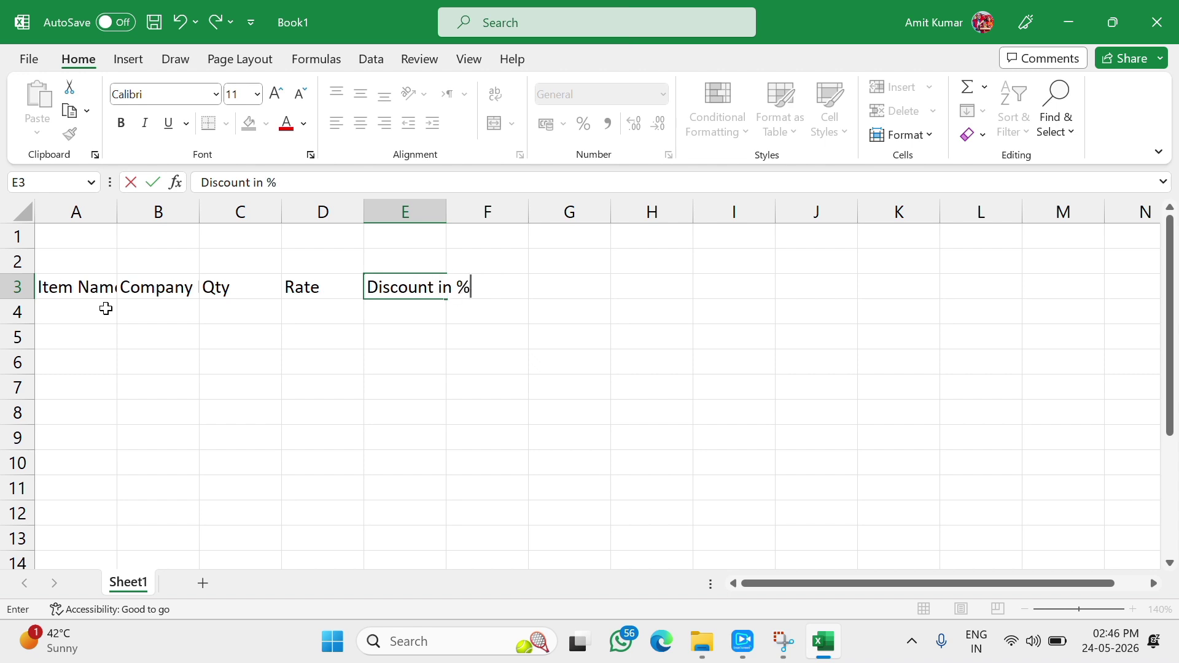
{"action": "key", "text": "Tab"}
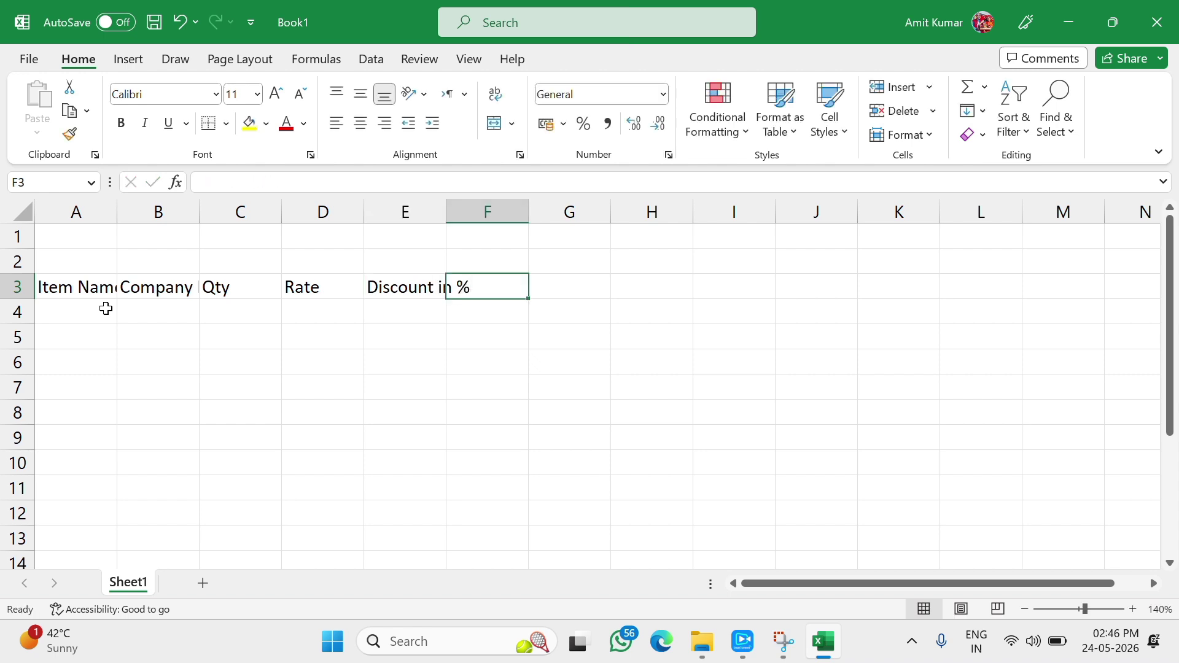
Step: Enter the headings "Amount", "Gst Rate" and "Net Amount" in cells F3 to H3
{"action": "type", "text": "Amount"}
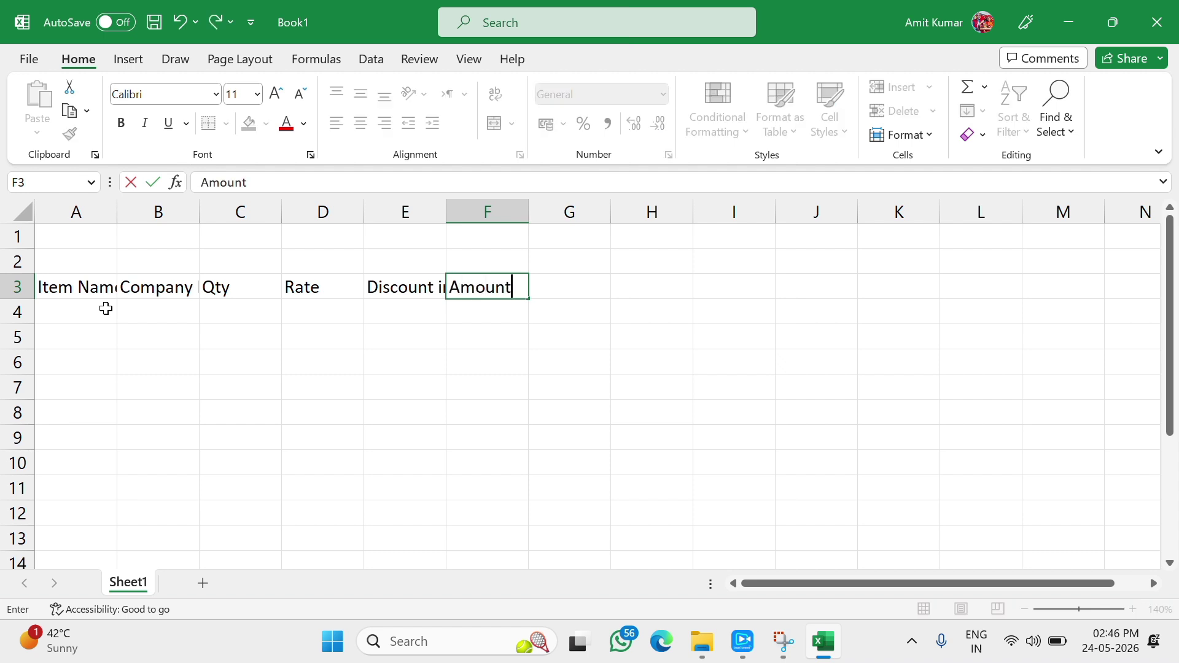
{"action": "key", "text": "Tab"}
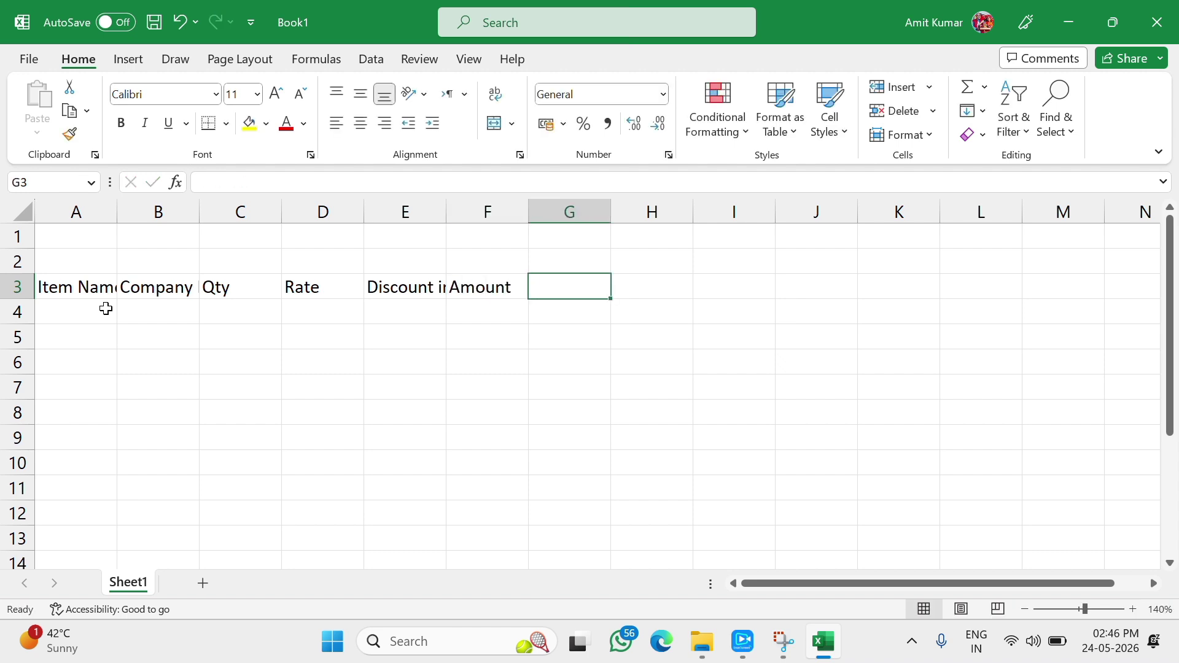
{"action": "type", "text": "Gst "}
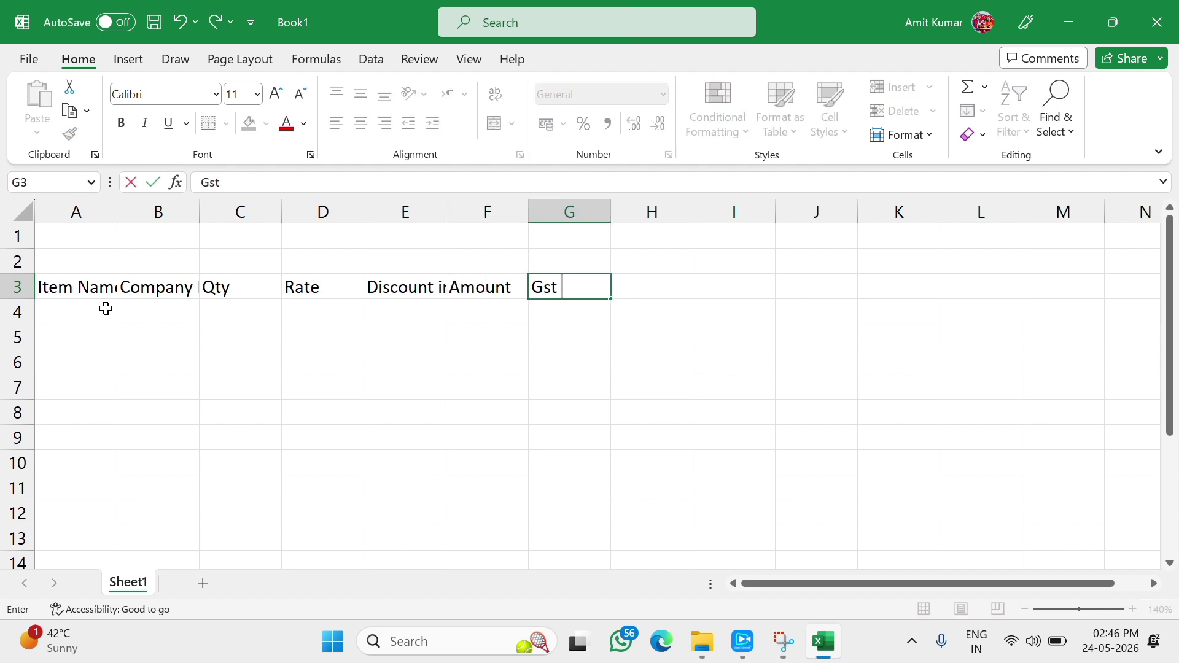
{"action": "type", "text": "Rate"}
{"action": "key", "text": "Tab"}
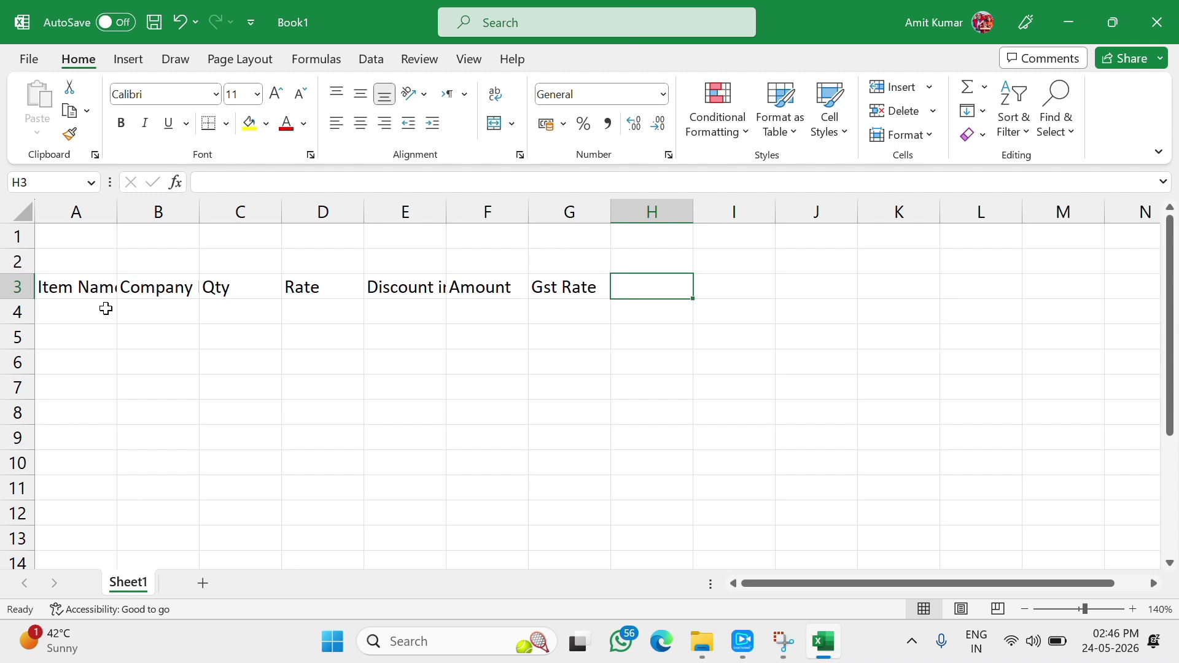
{"action": "type", "text": "Net Amo"}
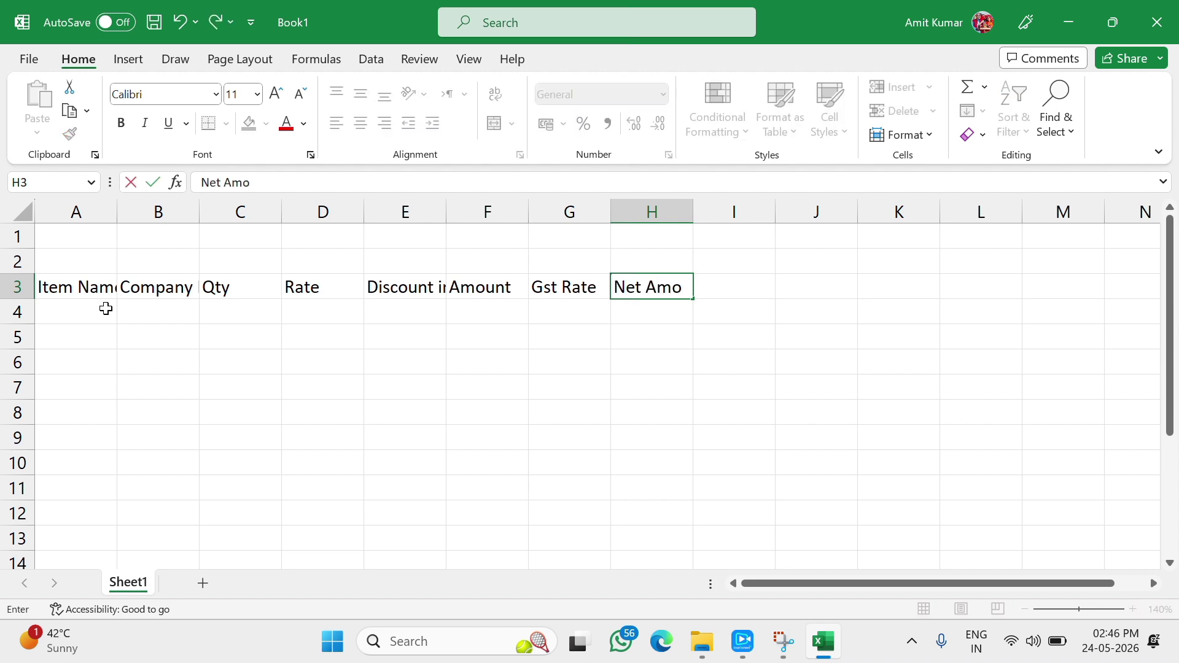
{"action": "type", "text": "unt"}
{"action": "left_click", "coordinate": [327, 513]}
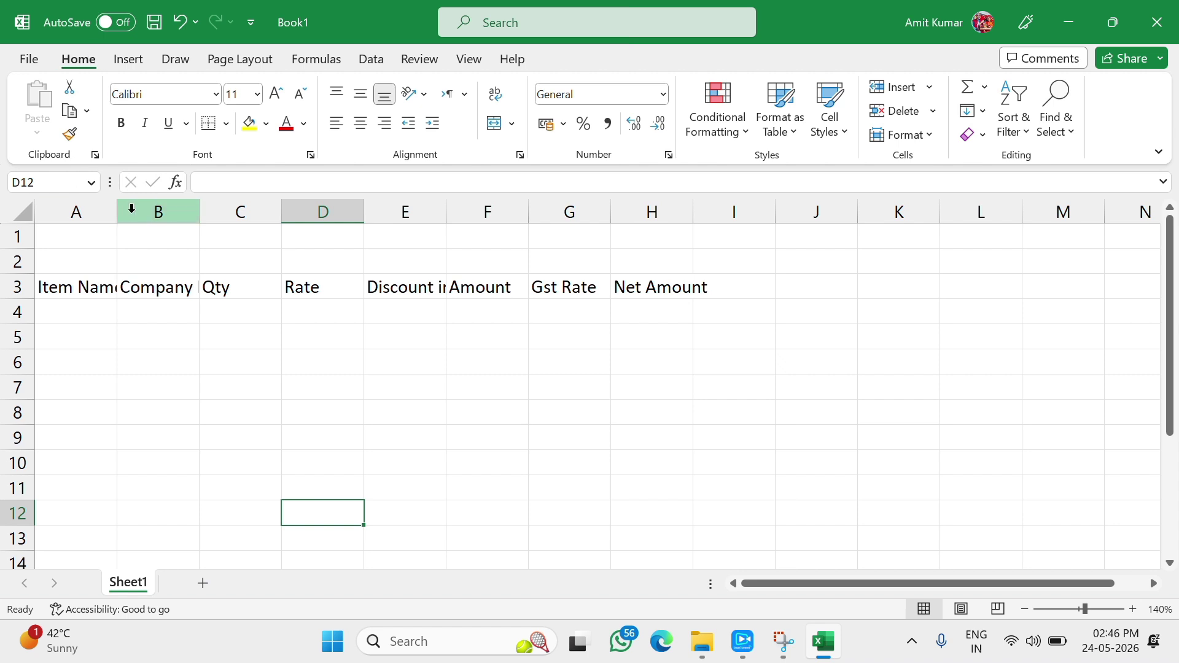
Step: AutoFit the width of all columns in the sheet to their heading text
{"action": "left_click_drag", "start_coordinate": [117, 208], "coordinate": [172, 262]}
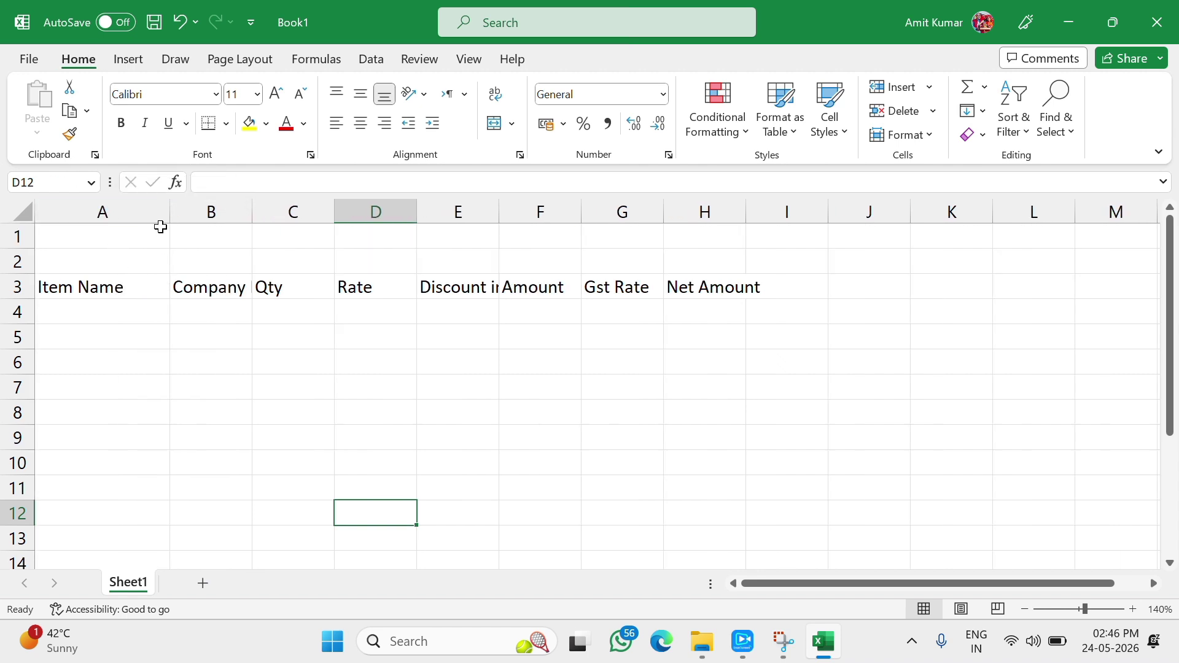
{"action": "key", "text": "ctrl+a"}
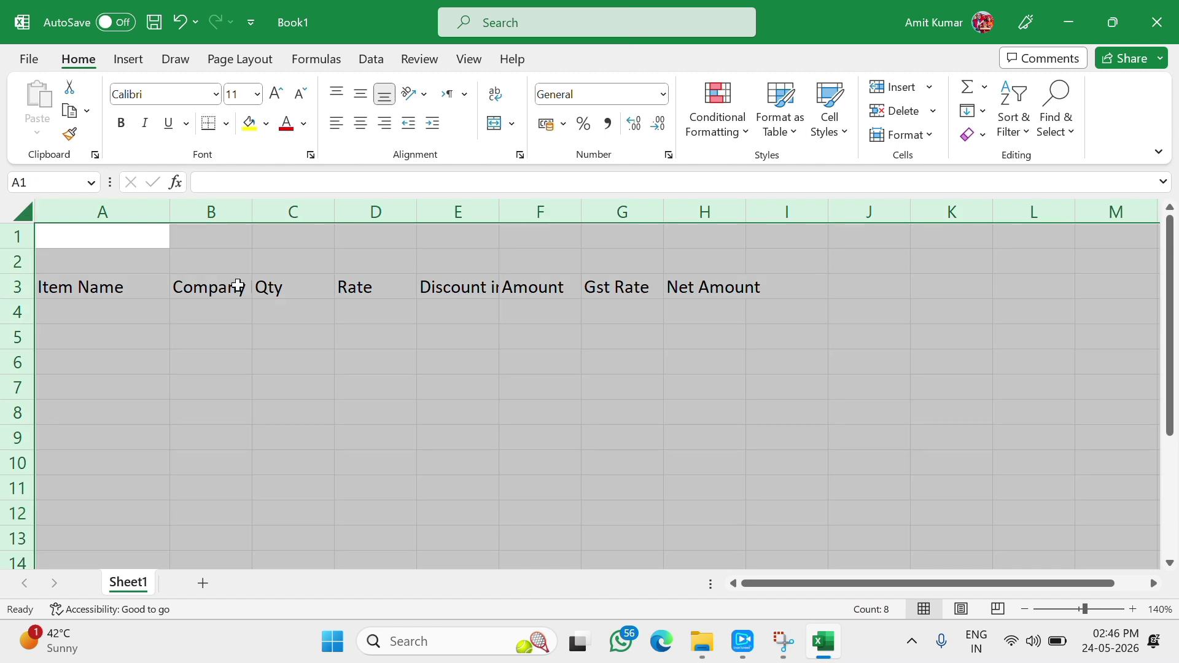
{"action": "left_click", "coordinate": [906, 136]}
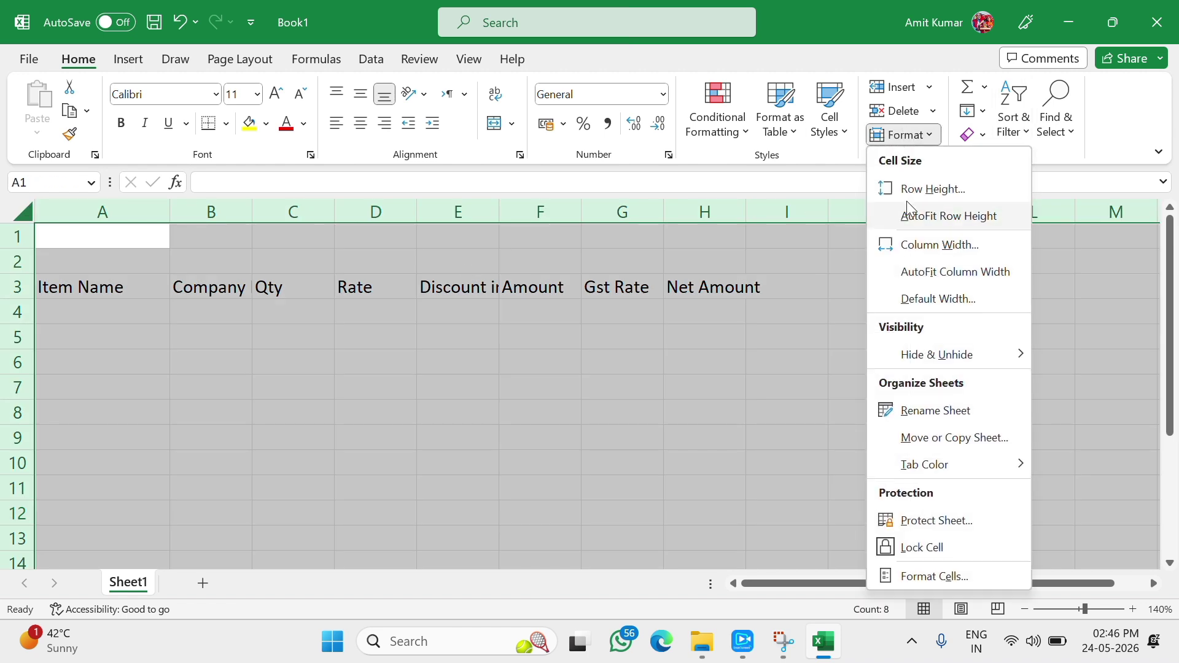
{"action": "left_click", "coordinate": [945, 275]}
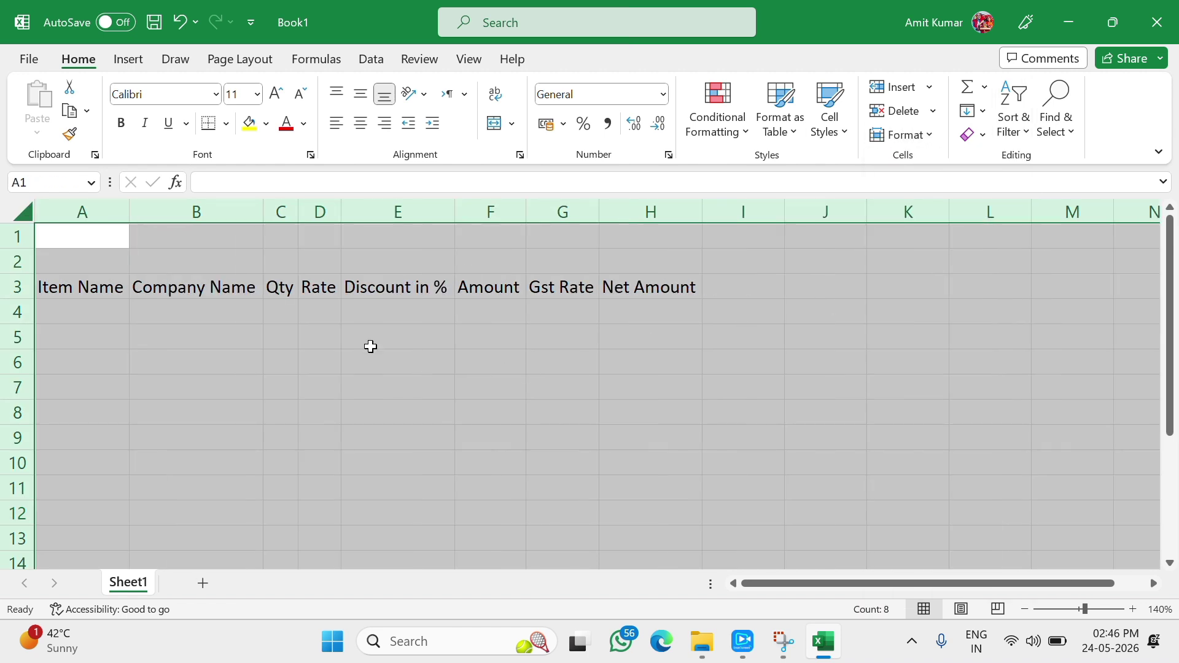
Step: Increase the whole sheet's font size to 16 and AutoFit the column widths again
{"action": "left_click", "coordinate": [276, 94]}
{"action": "left_click", "coordinate": [276, 94]}
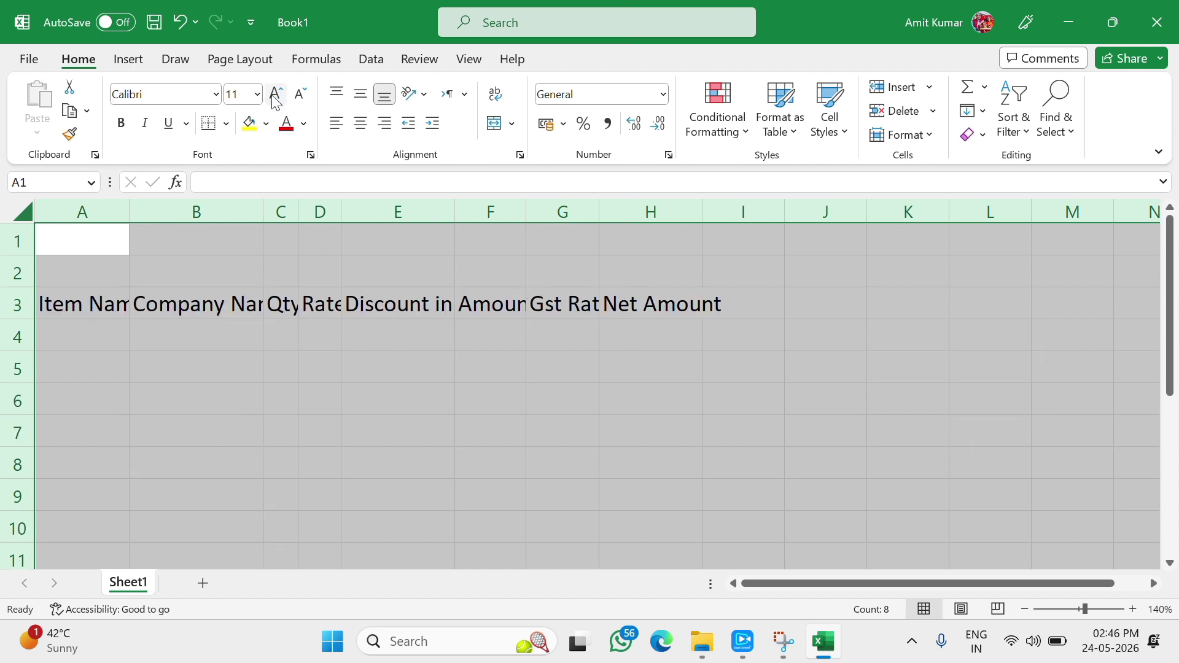
{"action": "left_click", "coordinate": [276, 94]}
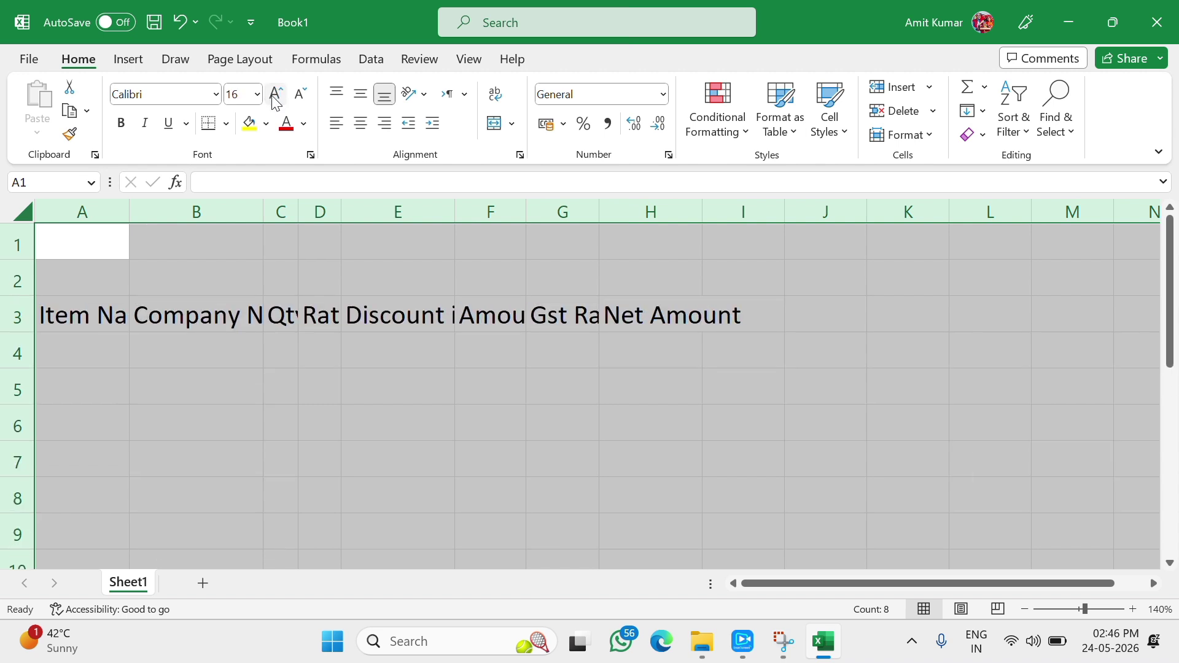
{"action": "left_click", "coordinate": [920, 137]}
{"action": "left_click", "coordinate": [914, 274]}
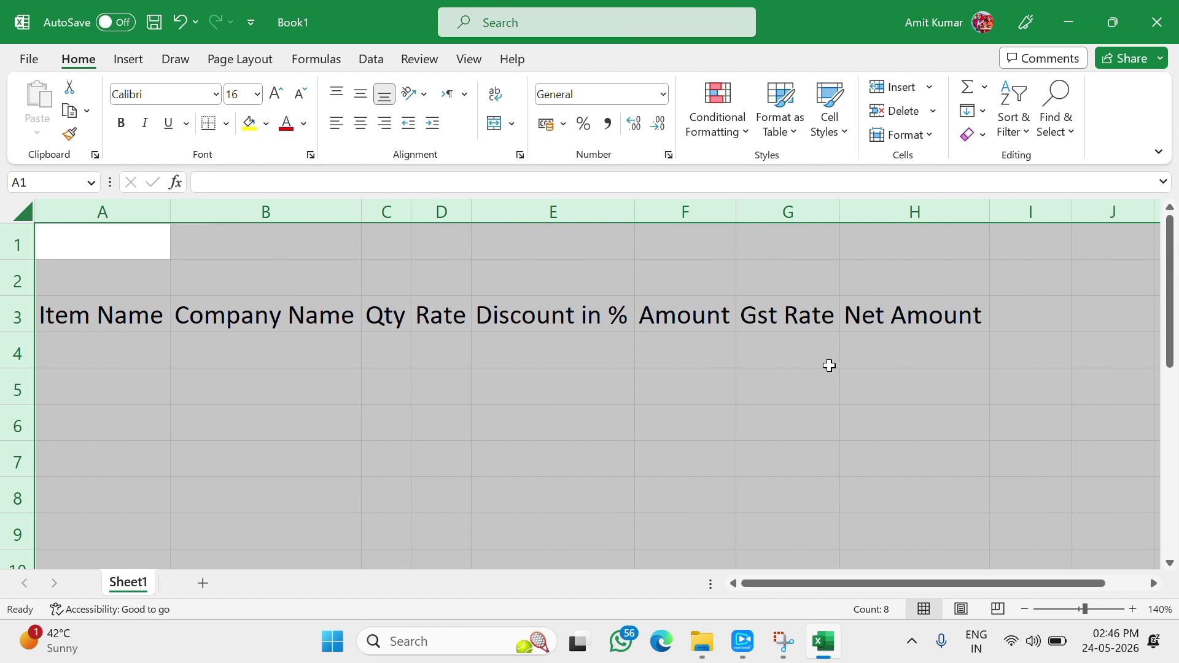
Step: Merge and center cells A1:H2 and enter the title "Product Sheet" in the merged cell
{"action": "left_click", "coordinate": [772, 371]}
{"action": "left_click_drag", "start_coordinate": [92, 243], "coordinate": [871, 274]}
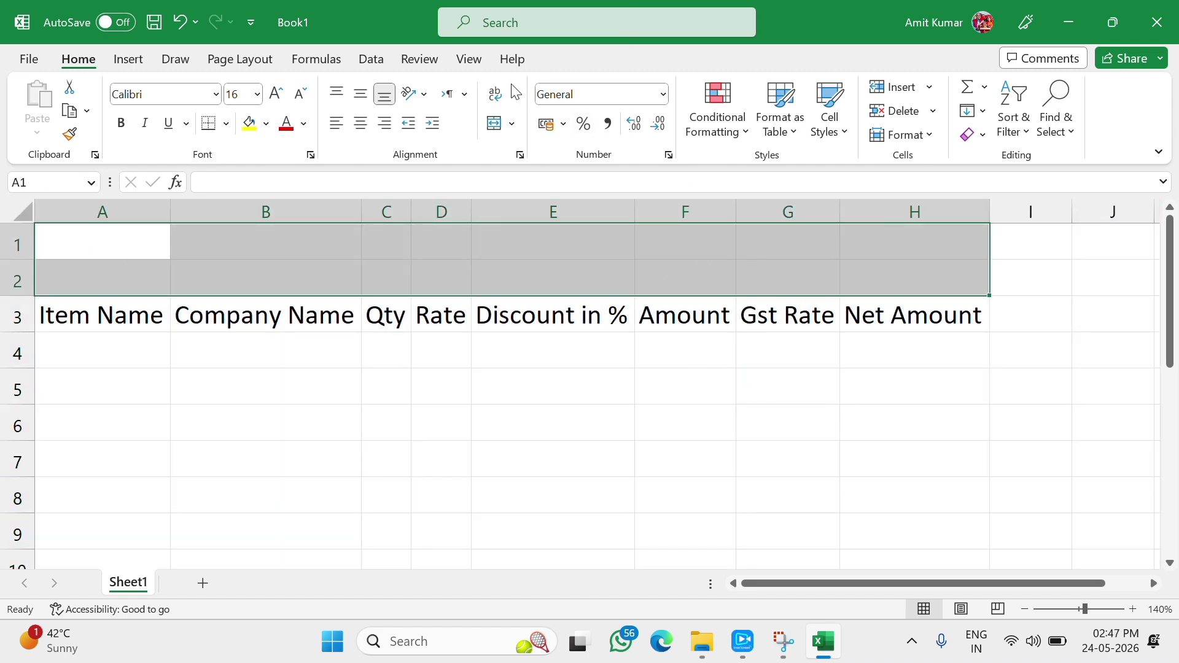
{"action": "left_click", "coordinate": [512, 123]}
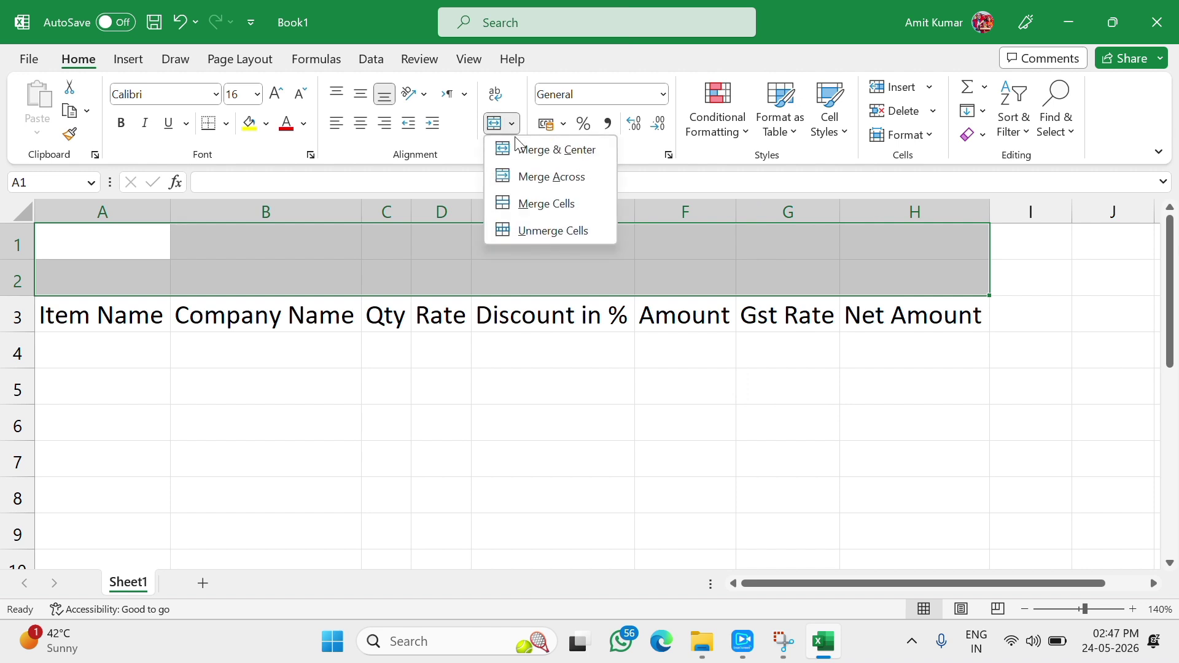
{"action": "left_click", "coordinate": [547, 151]}
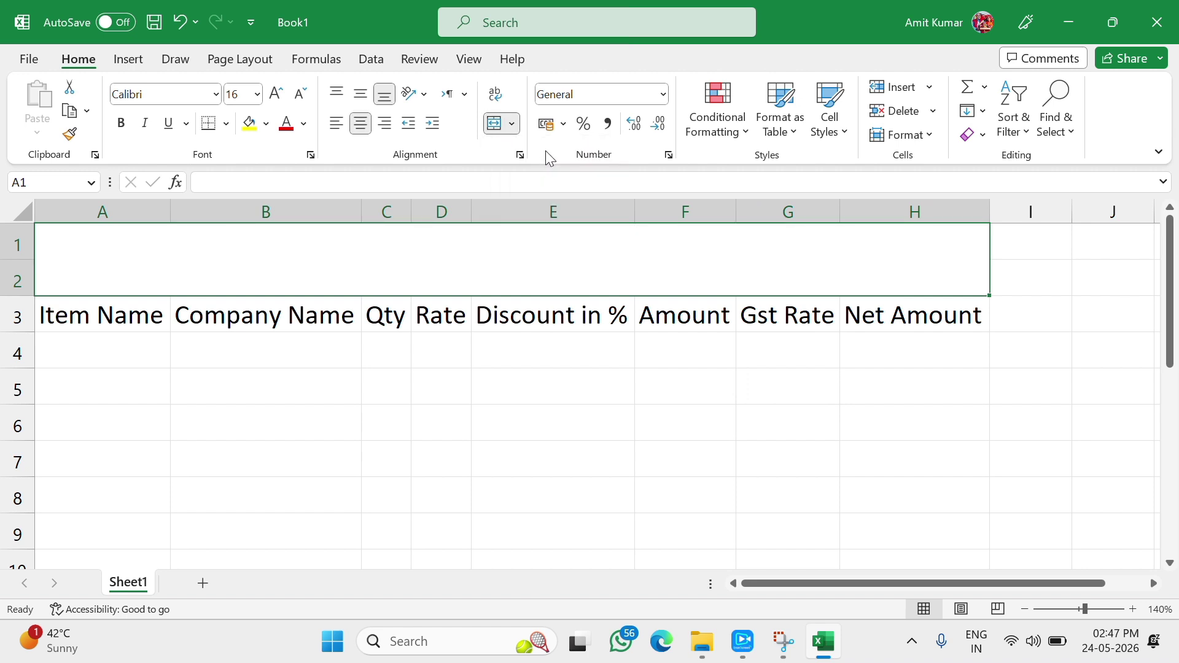
{"action": "type", "text": "Pr"}
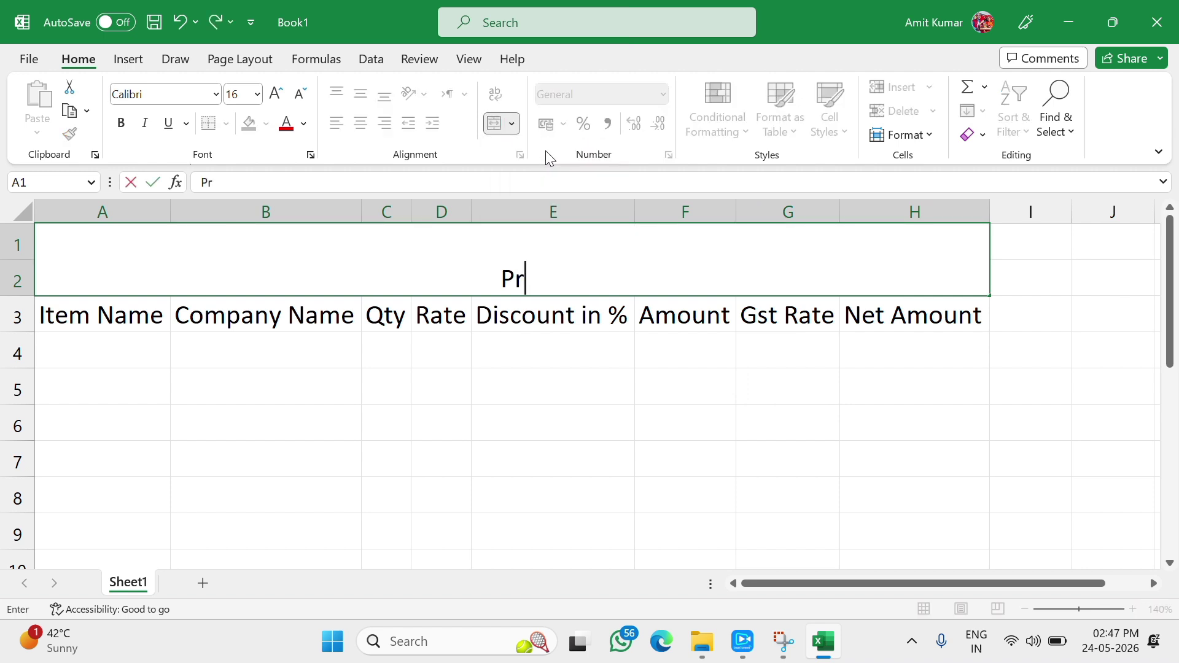
{"action": "type", "text": "oduct "}
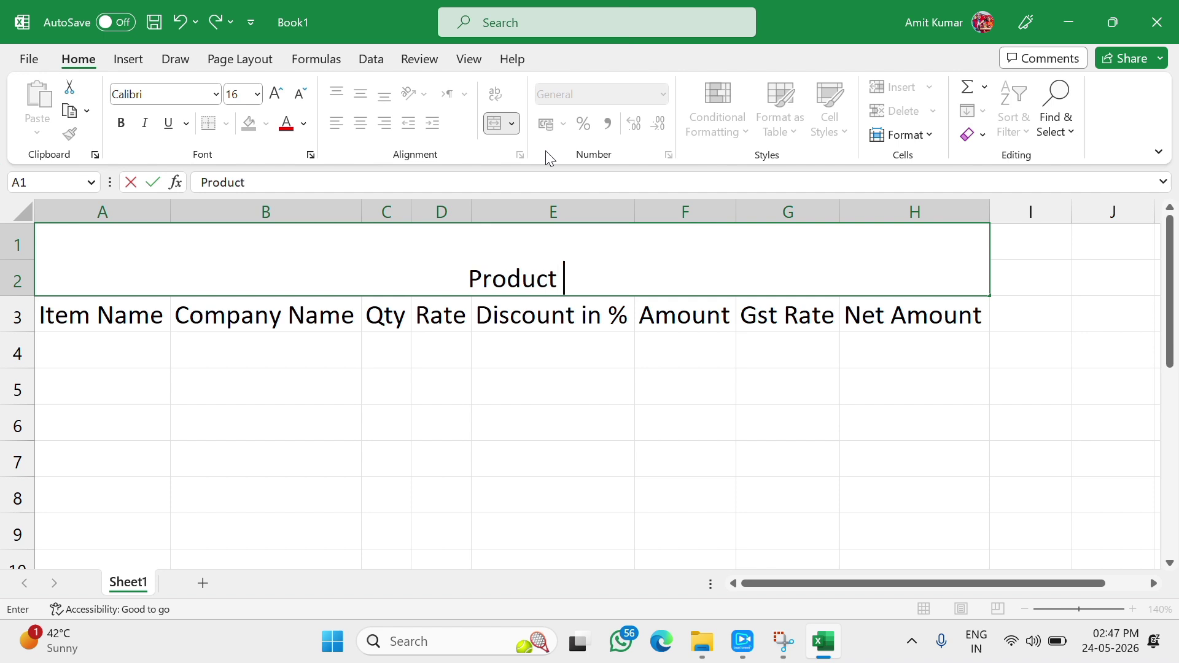
{"action": "type", "text": "Sheet"}
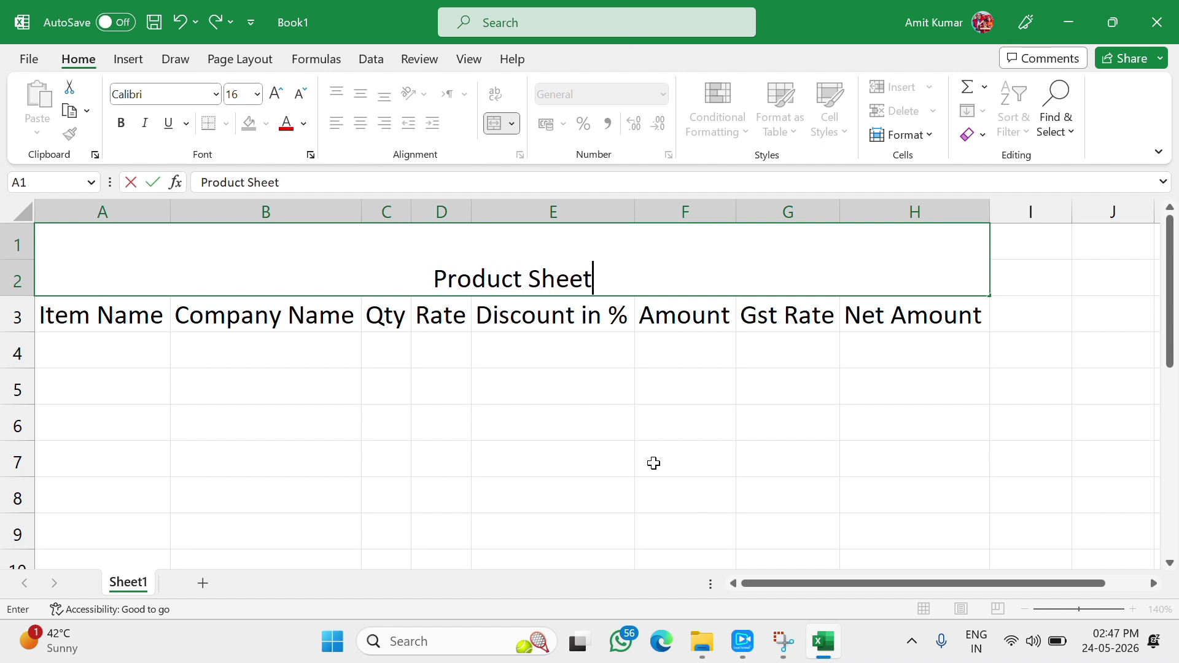
{"action": "left_click", "coordinate": [630, 462]}
Step: Middle-align the "Product Sheet" title vertically and increase its font size to 36
{"action": "left_click", "coordinate": [585, 274]}
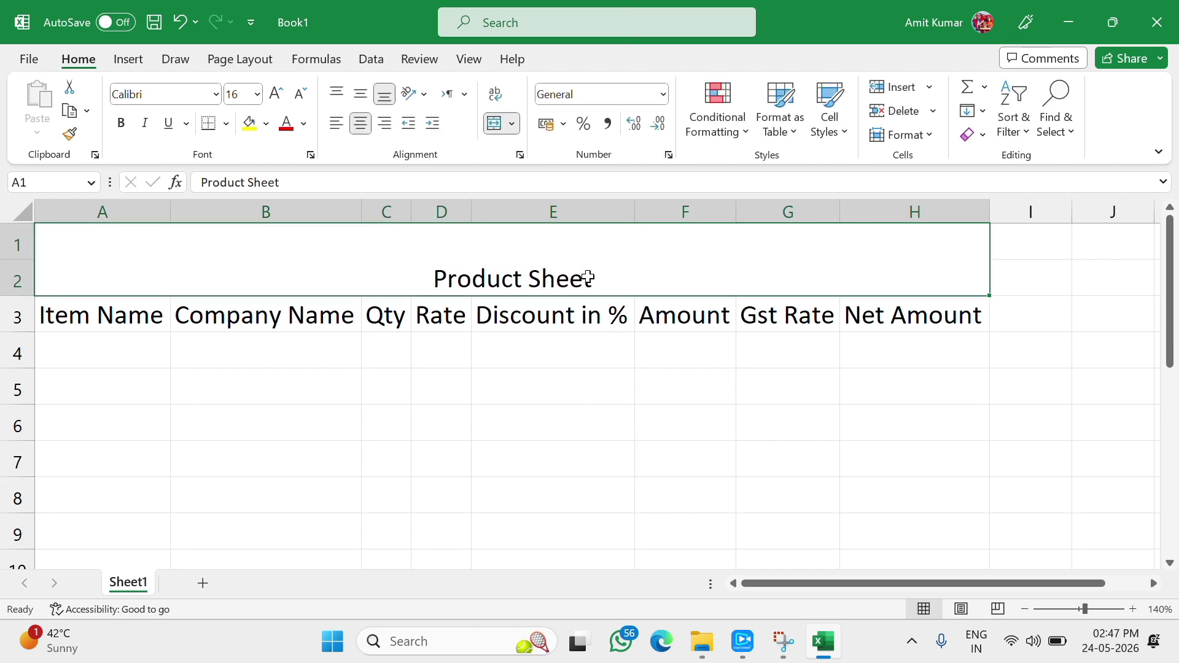
{"action": "left_click", "coordinate": [359, 100]}
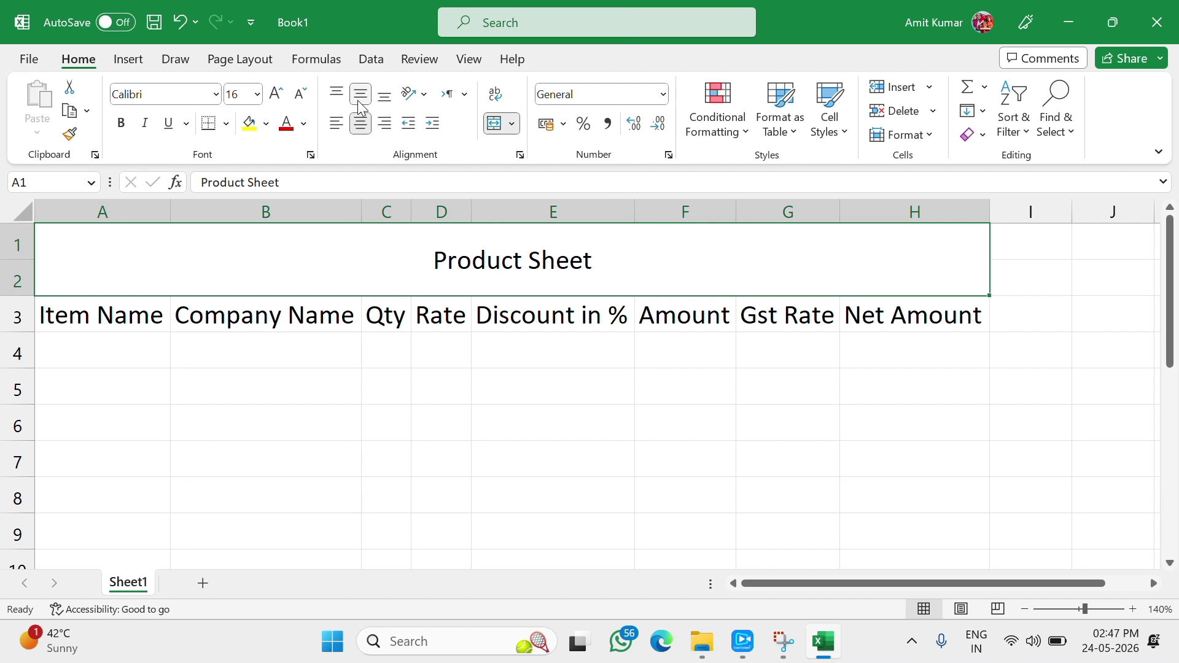
{"action": "left_click", "coordinate": [275, 95]}
{"action": "left_click", "coordinate": [276, 95]}
{"action": "left_click", "coordinate": [275, 94]}
{"action": "left_click", "coordinate": [276, 95]}
{"action": "left_click", "coordinate": [276, 94]}
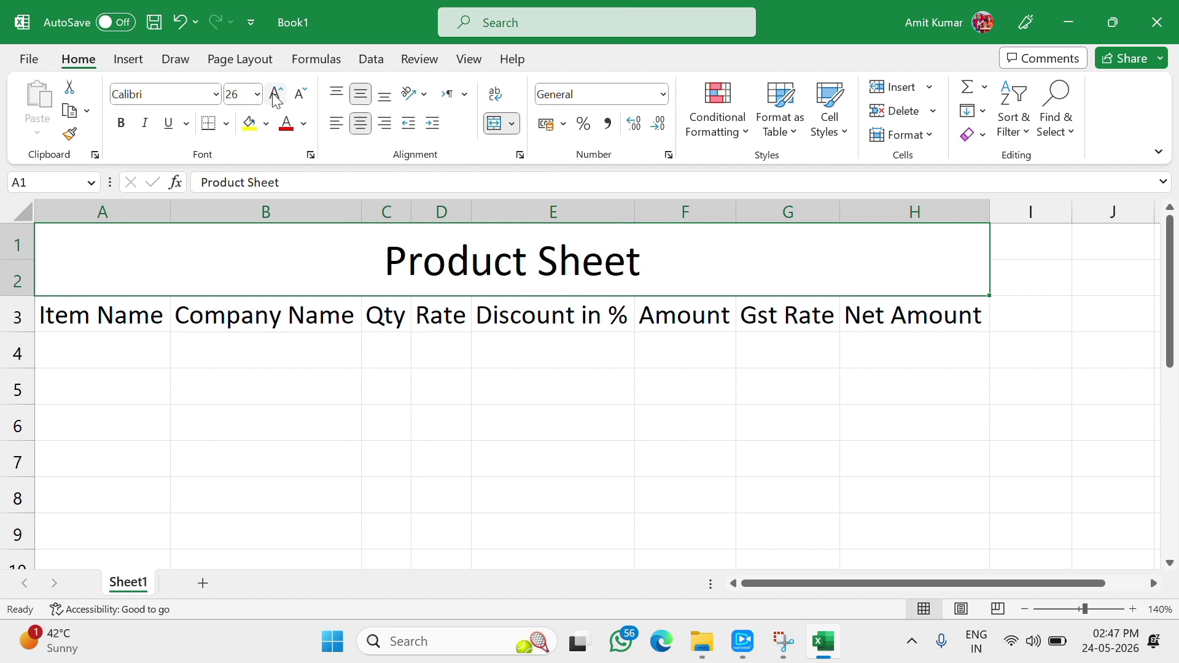
{"action": "left_click", "coordinate": [275, 94]}
{"action": "left_click", "coordinate": [276, 95]}
Step: Change the title's font to Aparajita and make it bold
{"action": "left_click", "coordinate": [136, 94]}
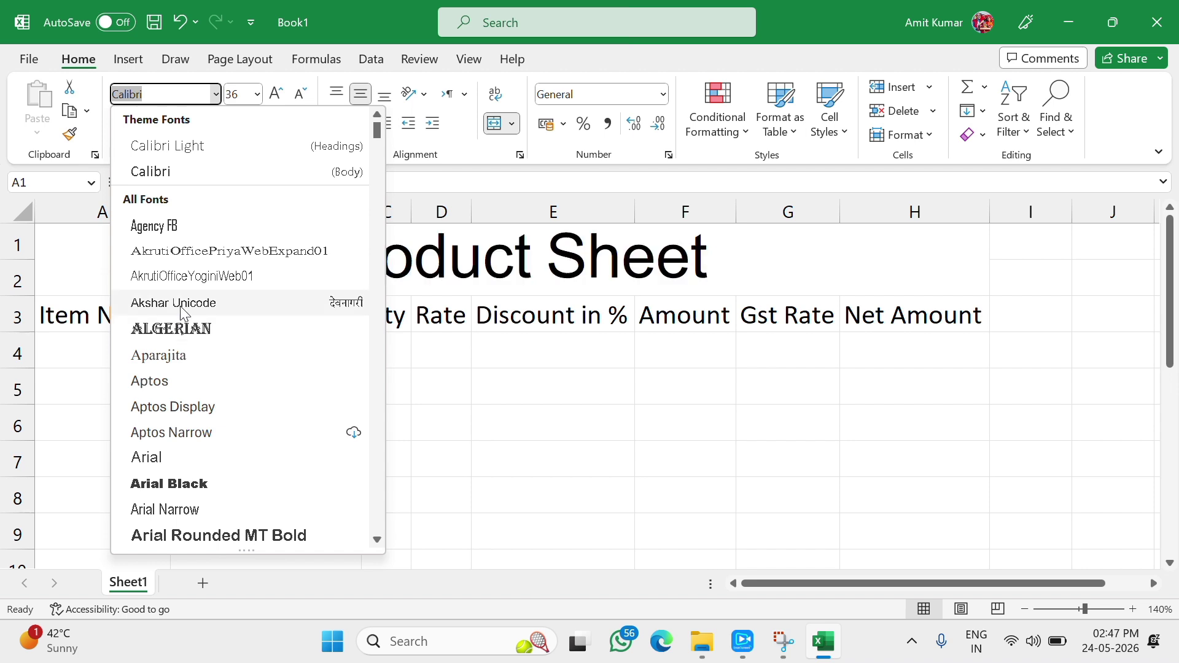
{"action": "left_click", "coordinate": [171, 355]}
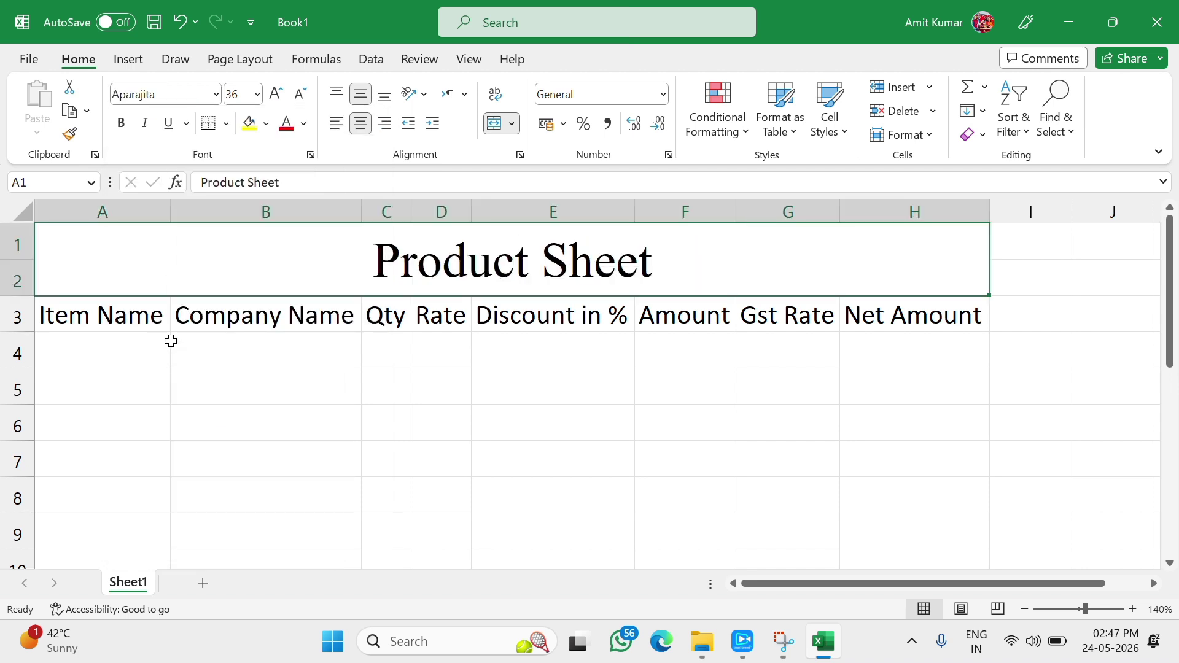
{"action": "left_click", "coordinate": [122, 123]}
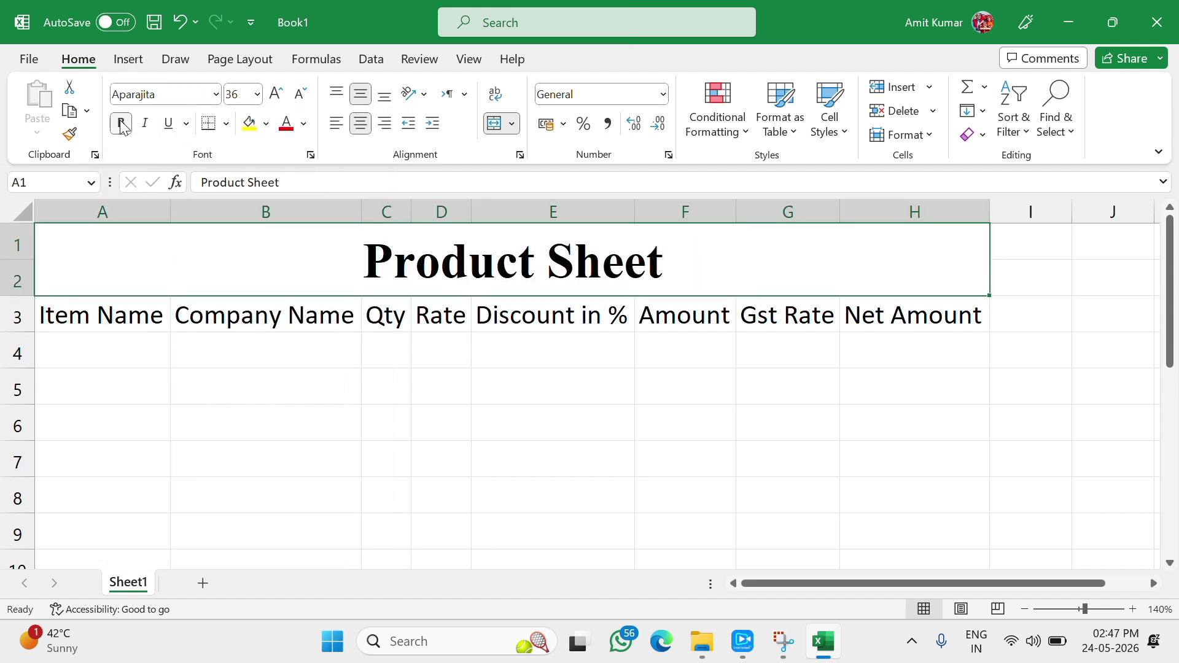
Step: Give the title cell a dark blue theme fill and white font color
{"action": "left_click", "coordinate": [266, 125]}
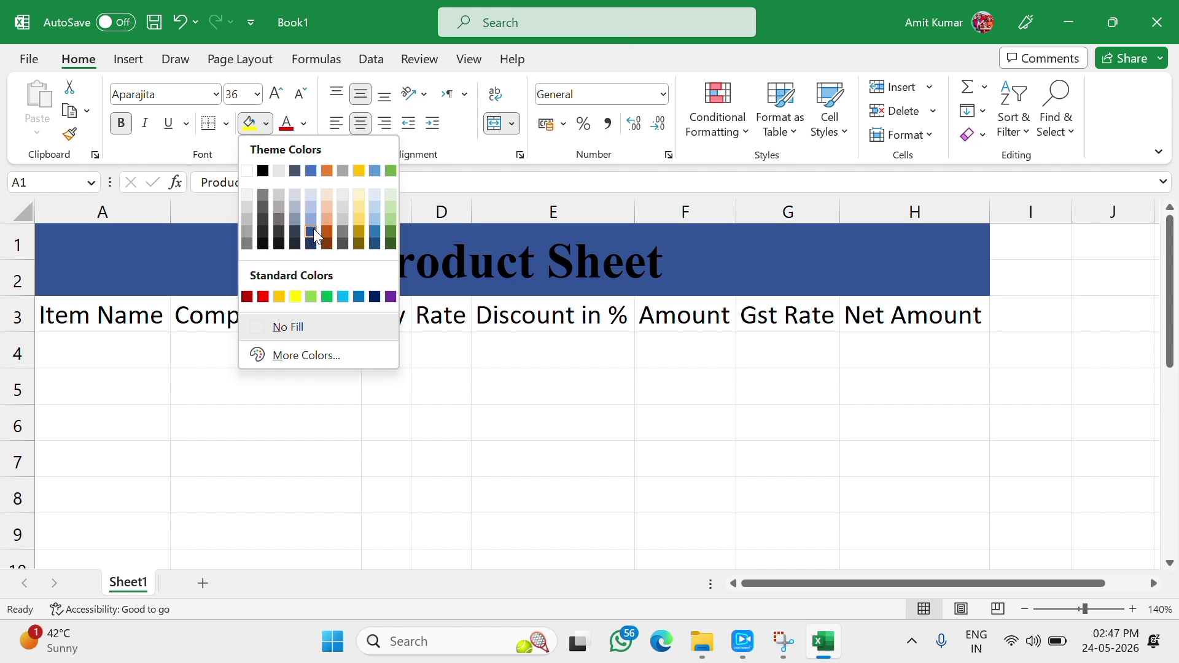
{"action": "left_click", "coordinate": [311, 227]}
{"action": "left_click", "coordinate": [304, 123]}
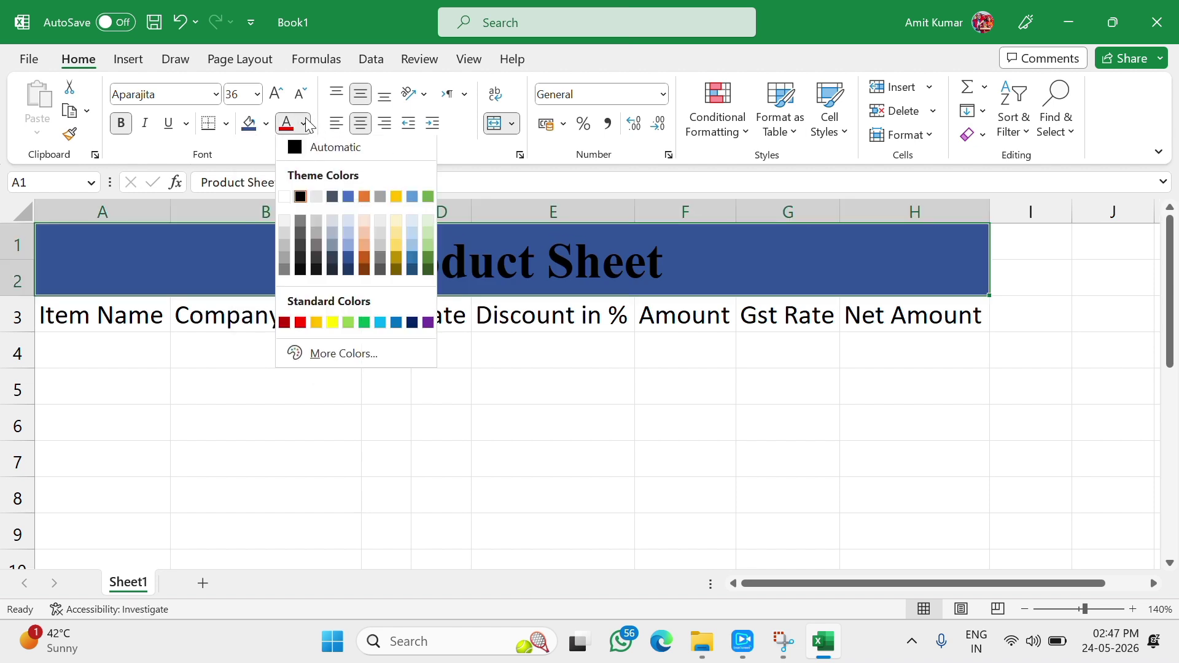
{"action": "left_click", "coordinate": [284, 199]}
{"action": "left_click", "coordinate": [293, 342]}
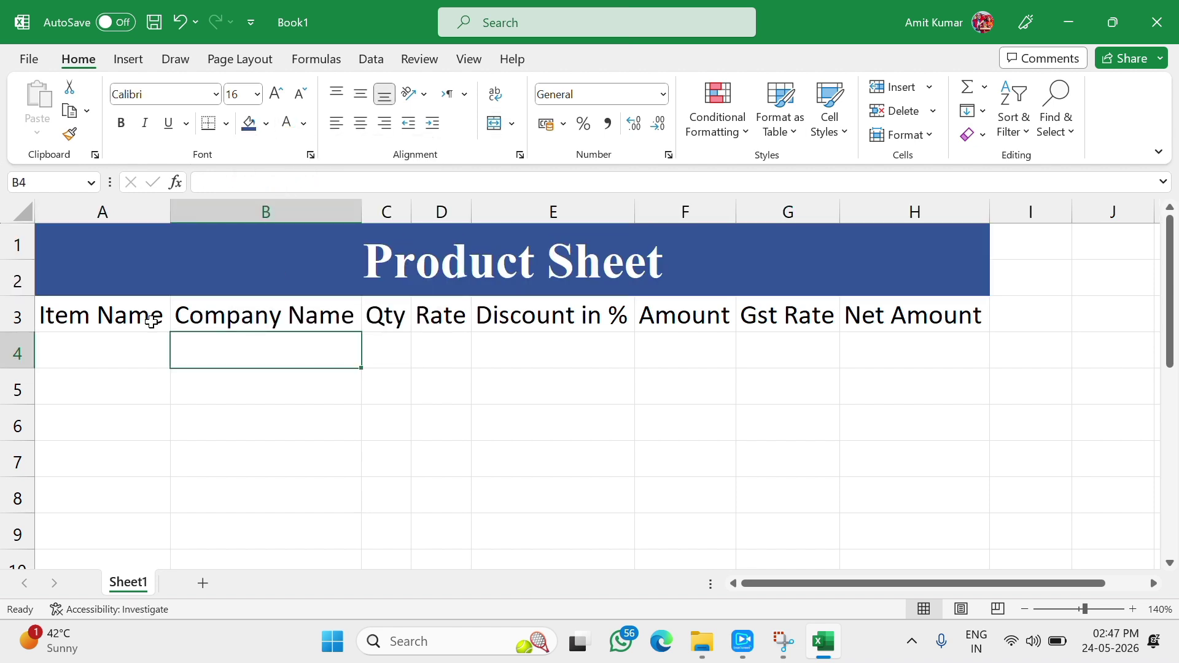
Step: Fill the heading cells A3:H3 with the golden-orange standard color
{"action": "left_click_drag", "start_coordinate": [158, 315], "coordinate": [895, 311]}
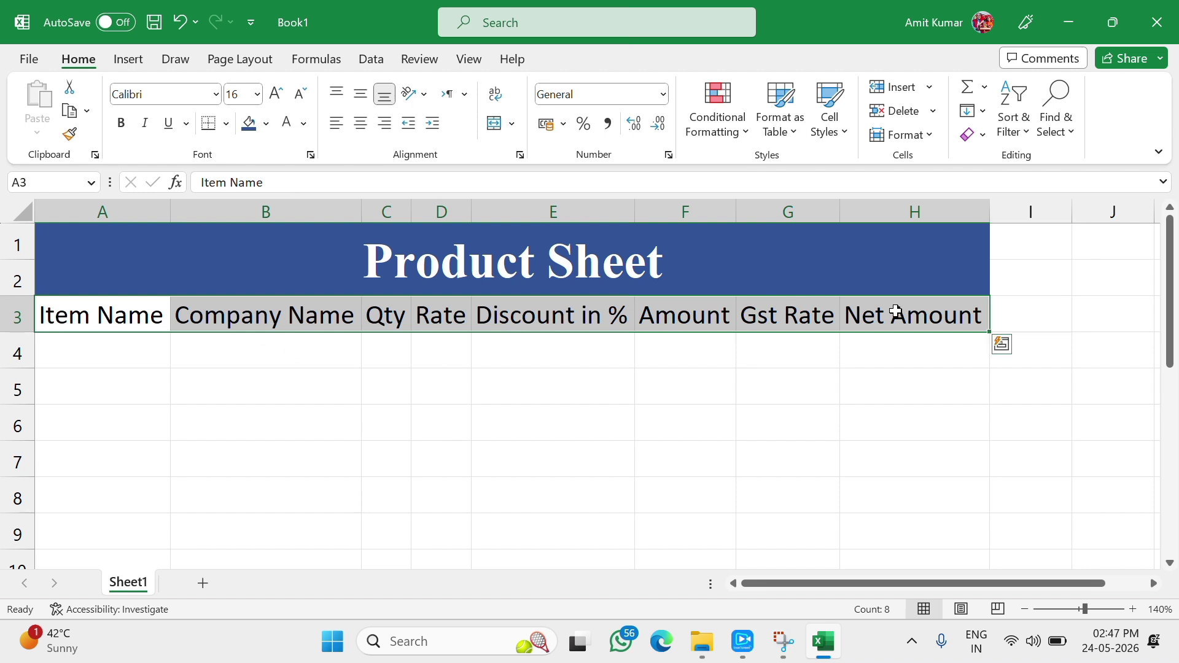
{"action": "left_click", "coordinate": [266, 124]}
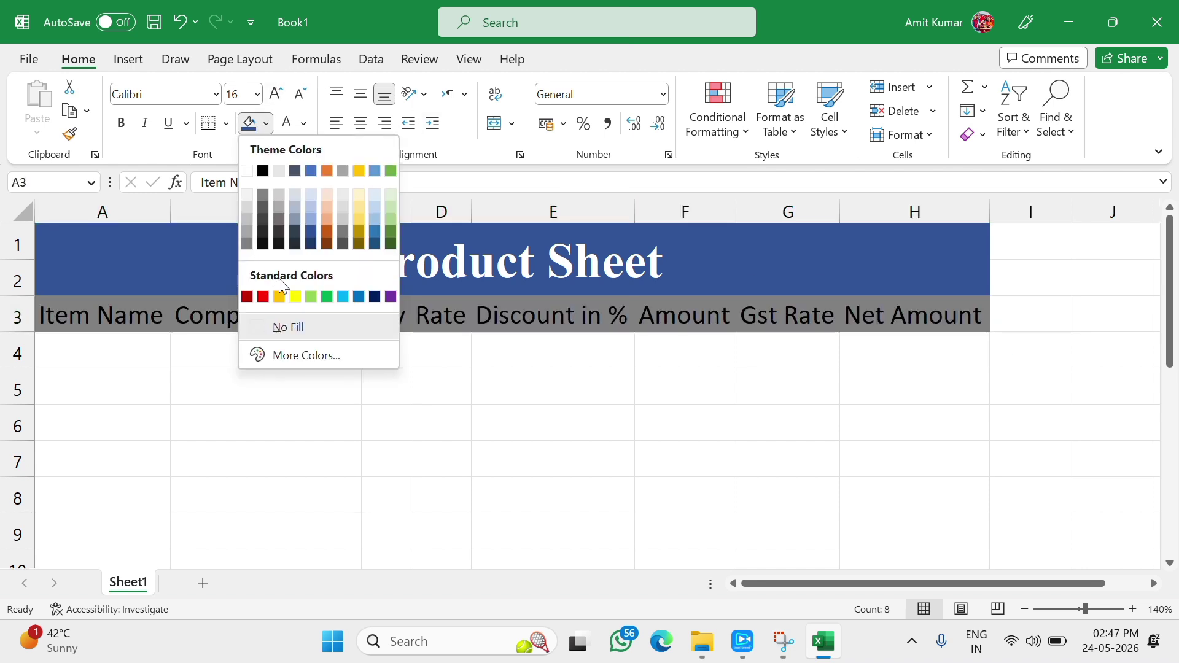
{"action": "left_click", "coordinate": [280, 298]}
Step: Enter the item names "Mouse", "Monitor" and "Printer" in cells A4 to A6
{"action": "left_click", "coordinate": [93, 348]}
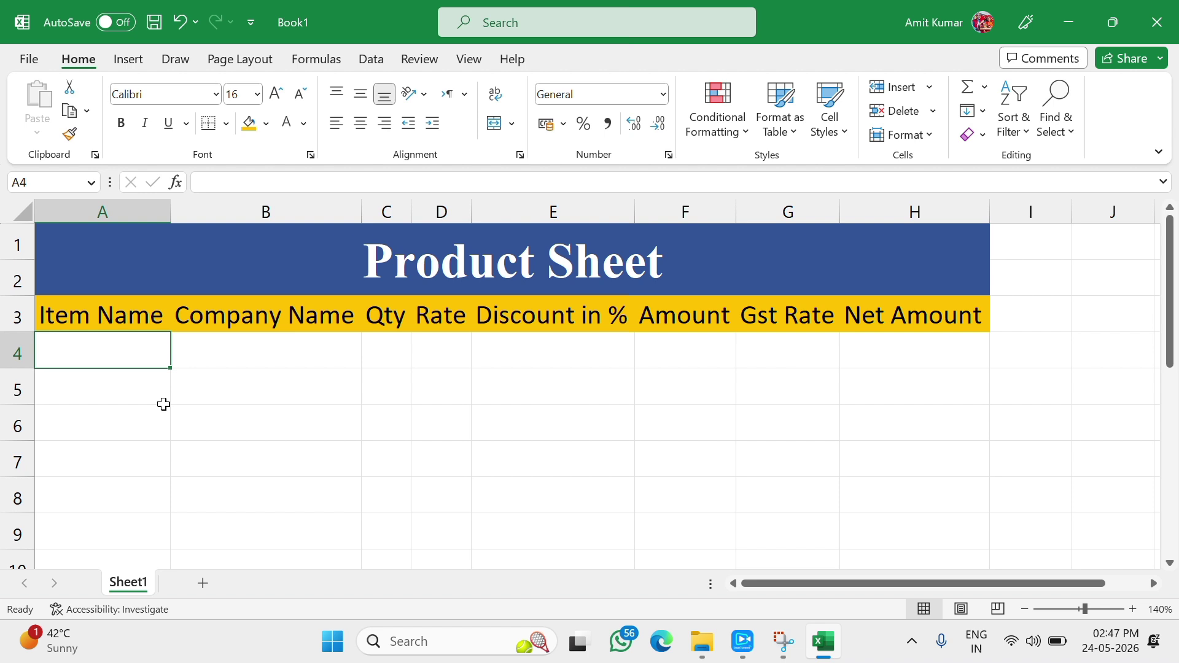
{"action": "type", "text": "Mouse"}
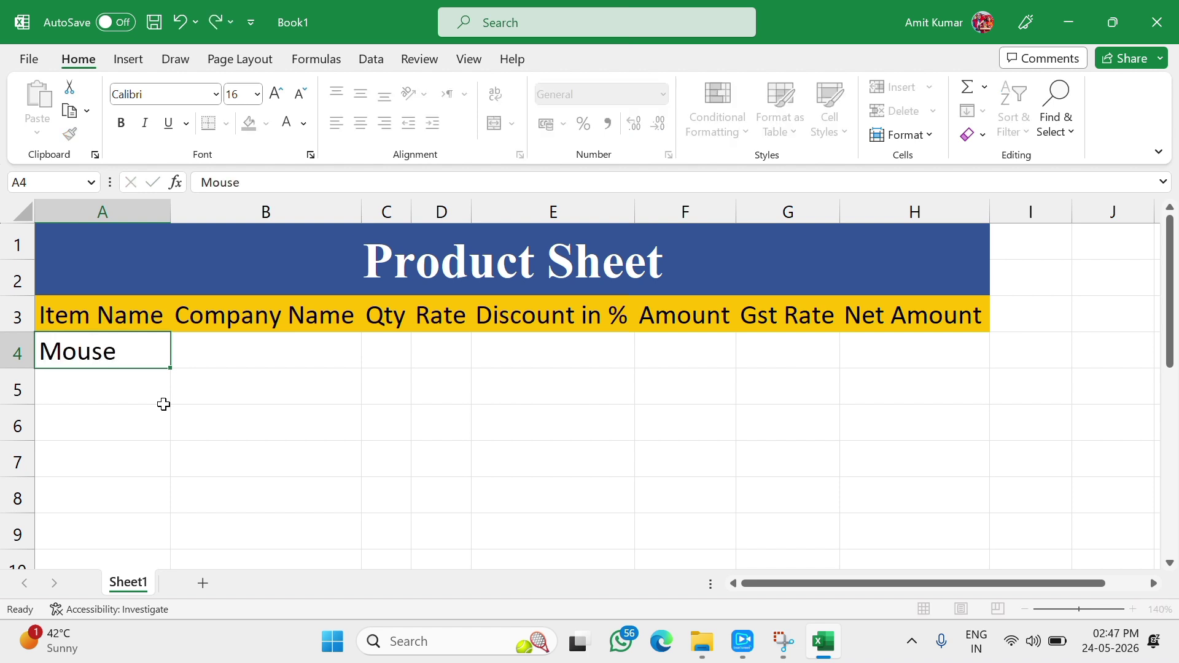
{"action": "left_click", "coordinate": [163, 403]}
{"action": "type", "text": "Mo"}
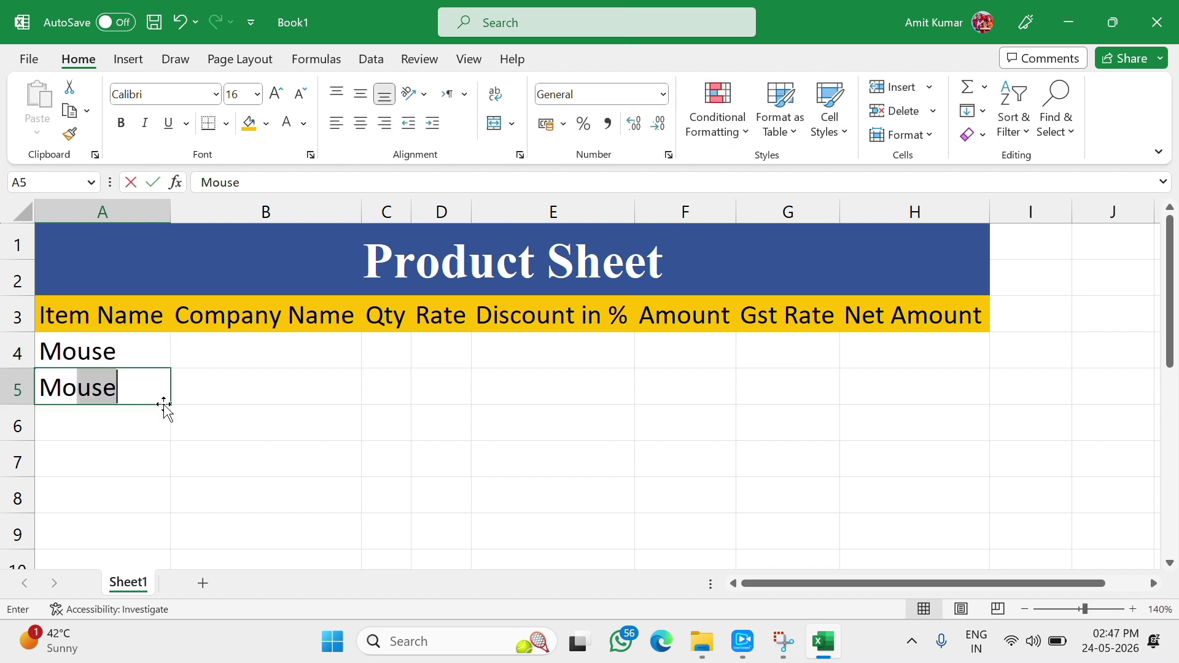
{"action": "type", "text": "nitor"}
{"action": "key", "text": "Return"}
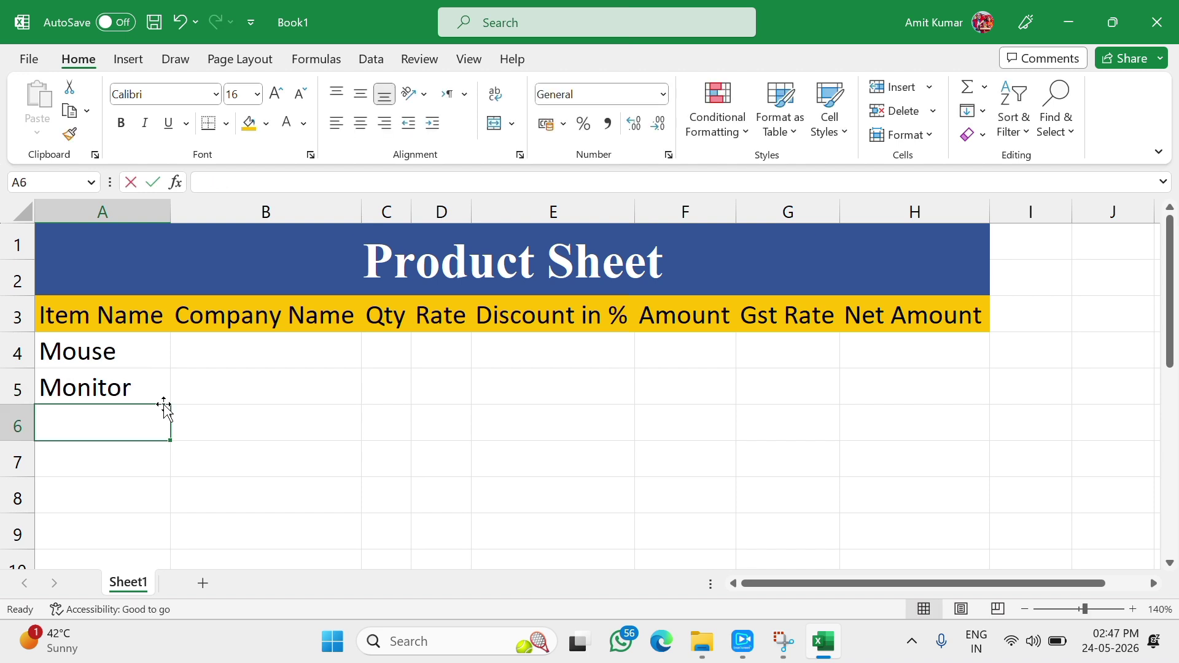
{"action": "type", "text": "Printer"}
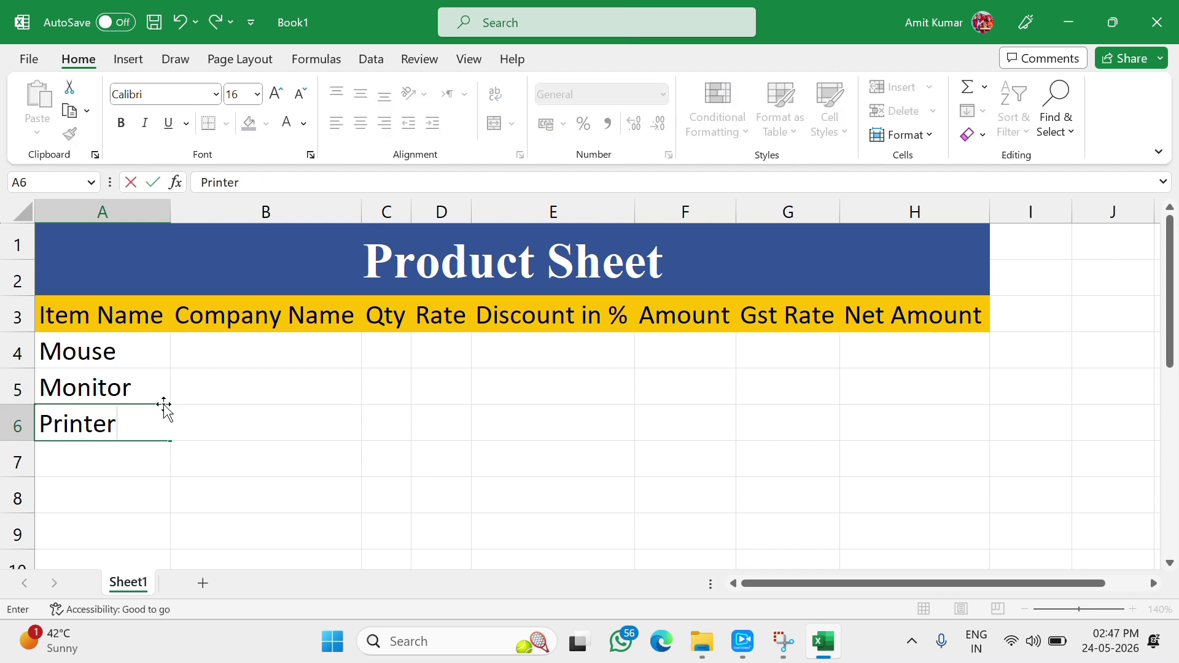
{"action": "key", "text": "Return"}
Step: Enter the item names "Cpu", "Keyboard" and "Laptop" in cells A7 to A9
{"action": "type", "text": "Cpu"}
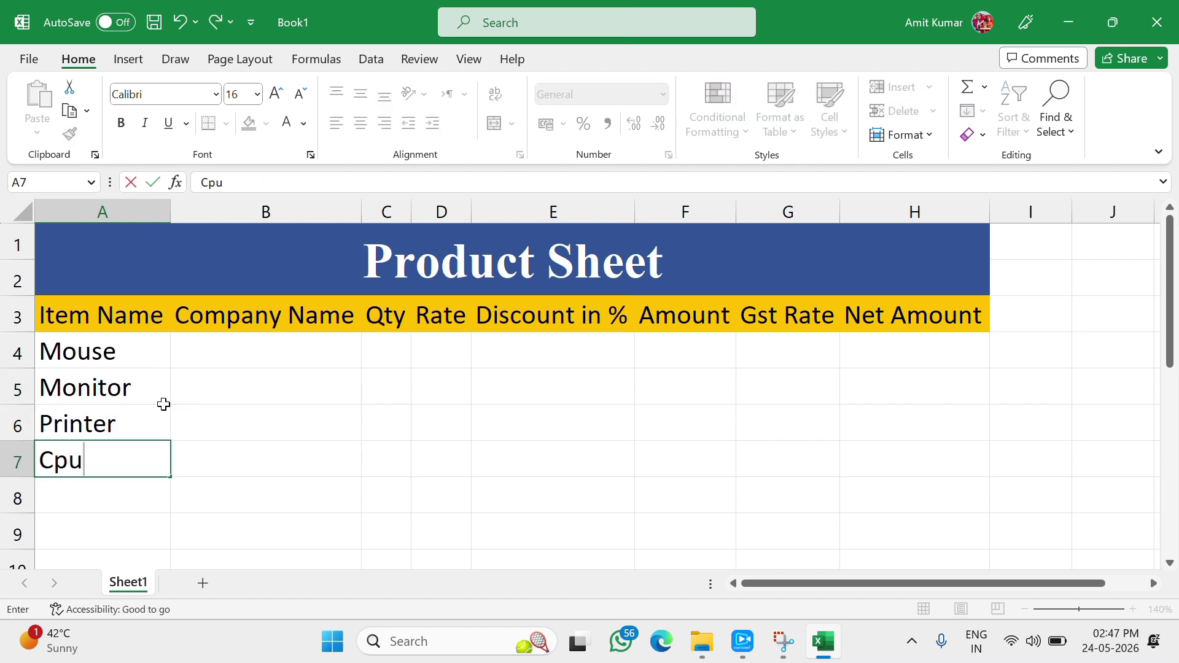
{"action": "key", "text": "Return"}
{"action": "type", "text": "K"}
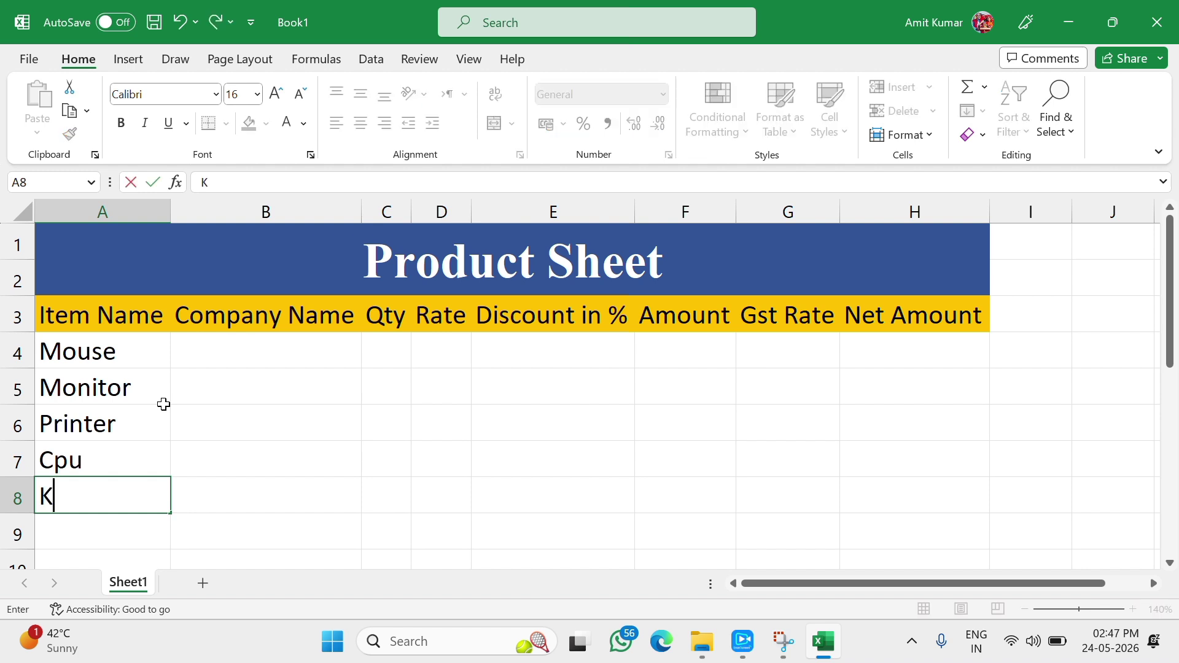
{"action": "type", "text": "eyboard"}
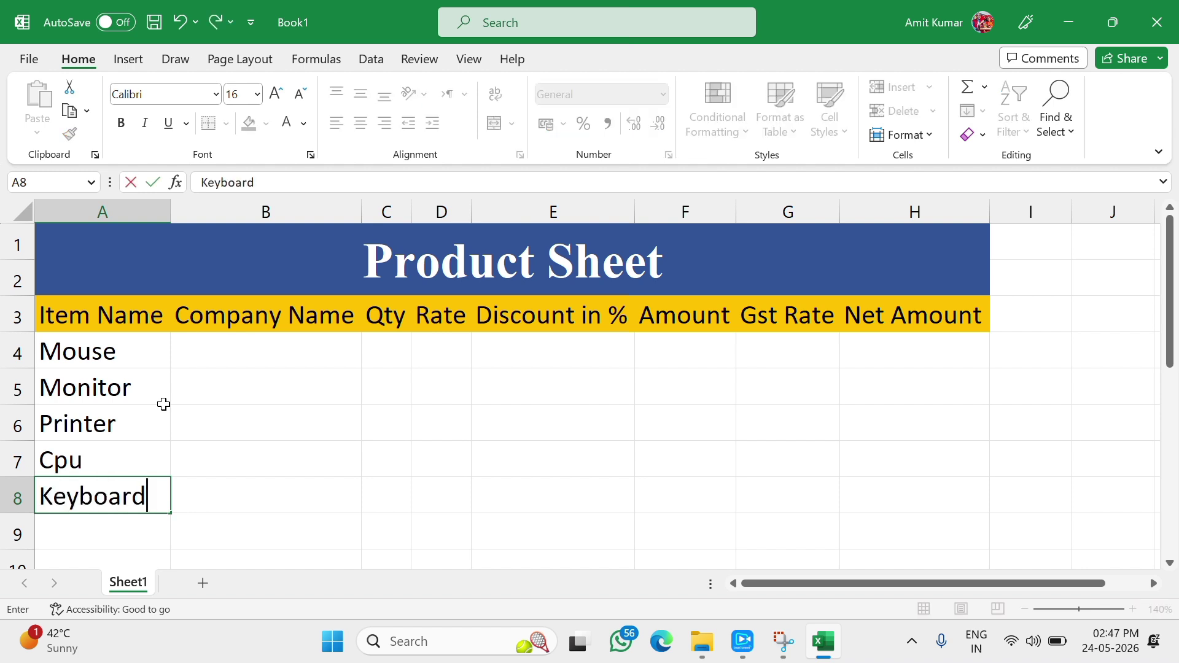
{"action": "key", "text": "Return"}
{"action": "type", "text": "Laptop"}
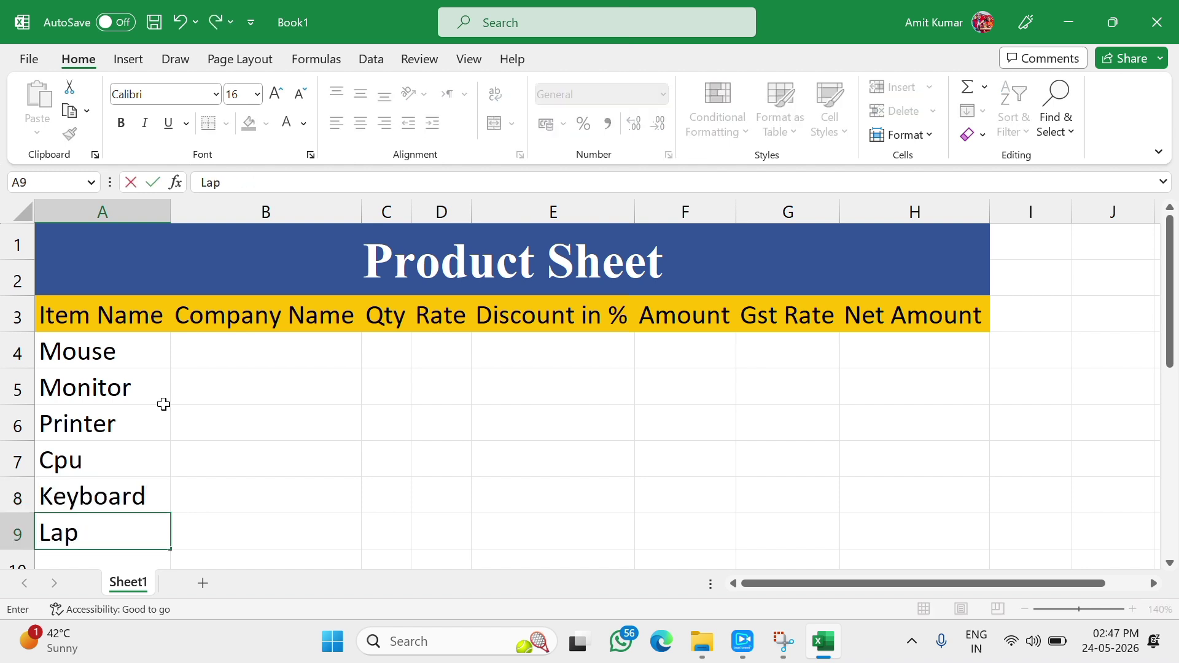
Step: Enter the company names "Dell", "Hp" and "Hp" in cells B4 to B6
{"action": "left_click", "coordinate": [210, 351]}
{"action": "type", "text": "De"}
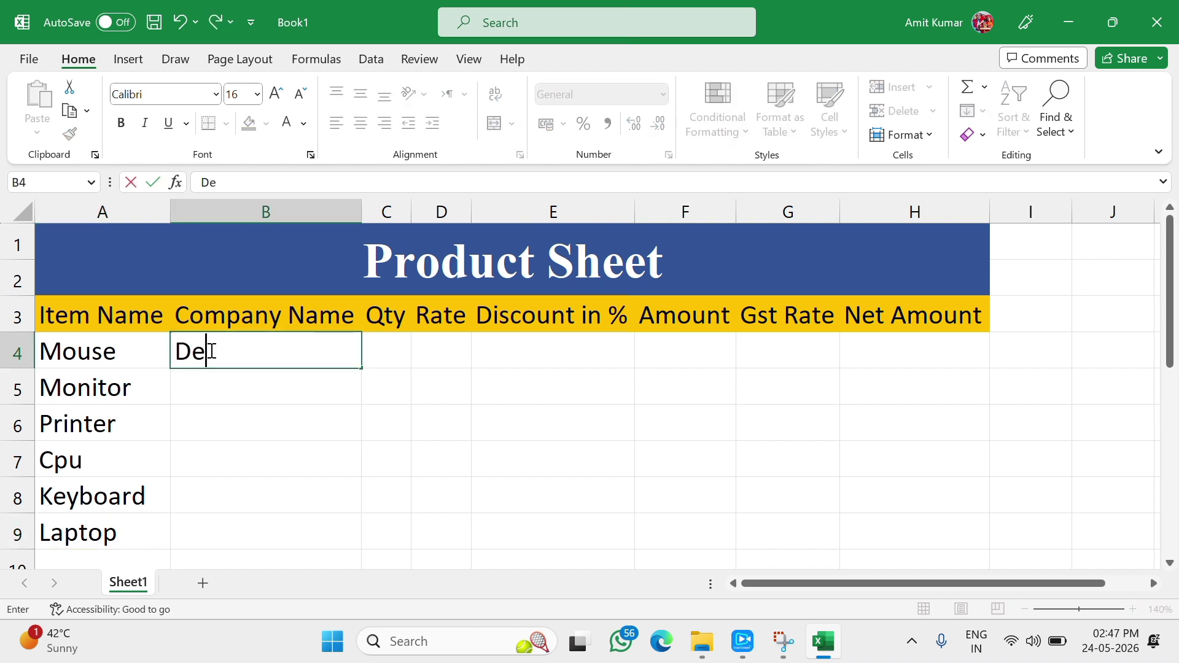
{"action": "type", "text": "ll"}
{"action": "key", "text": "Return"}
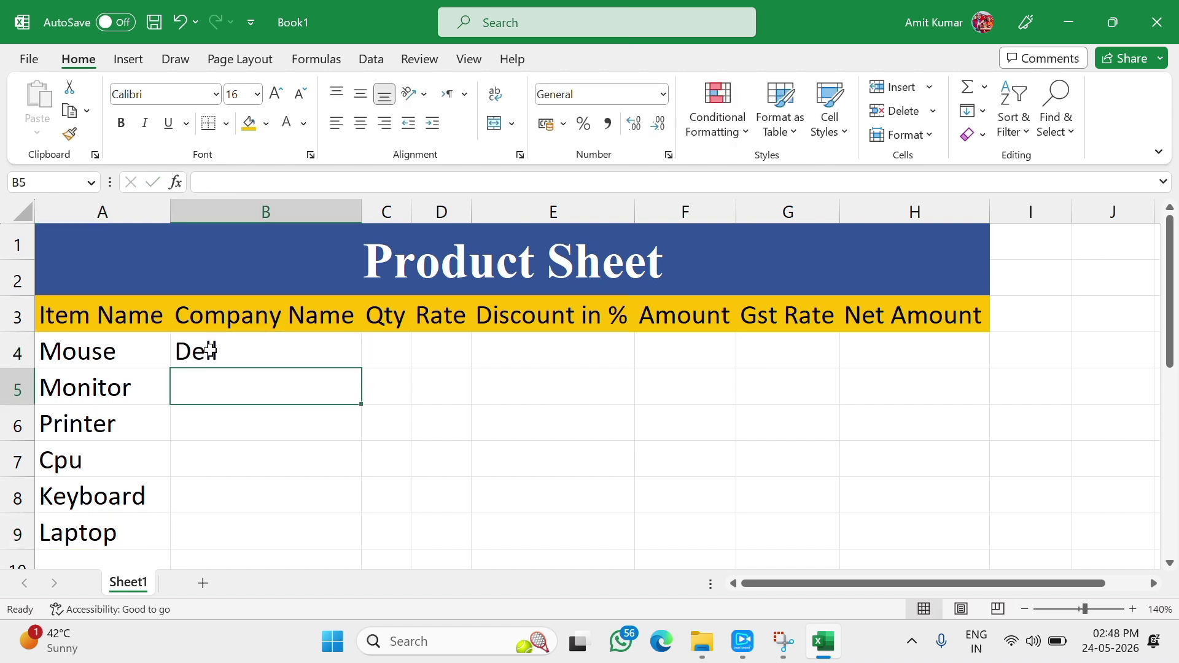
{"action": "type", "text": "Hp"}
{"action": "key", "text": "Return"}
{"action": "type", "text": "Hp"}
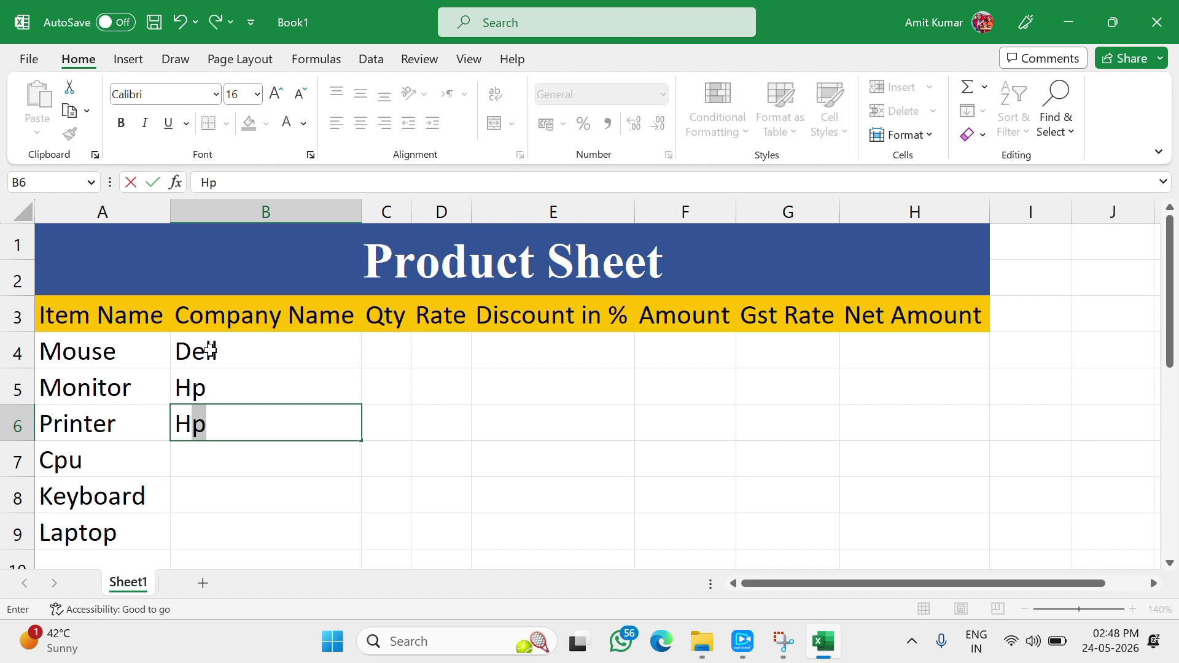
{"action": "key", "text": "Return"}
Step: Enter the company names "Dell", "Dell" and "Hp" in cells B7 to B9
{"action": "type", "text": "Dell"}
{"action": "key", "text": "ctrl+Return"}
{"action": "key", "text": "Return"}
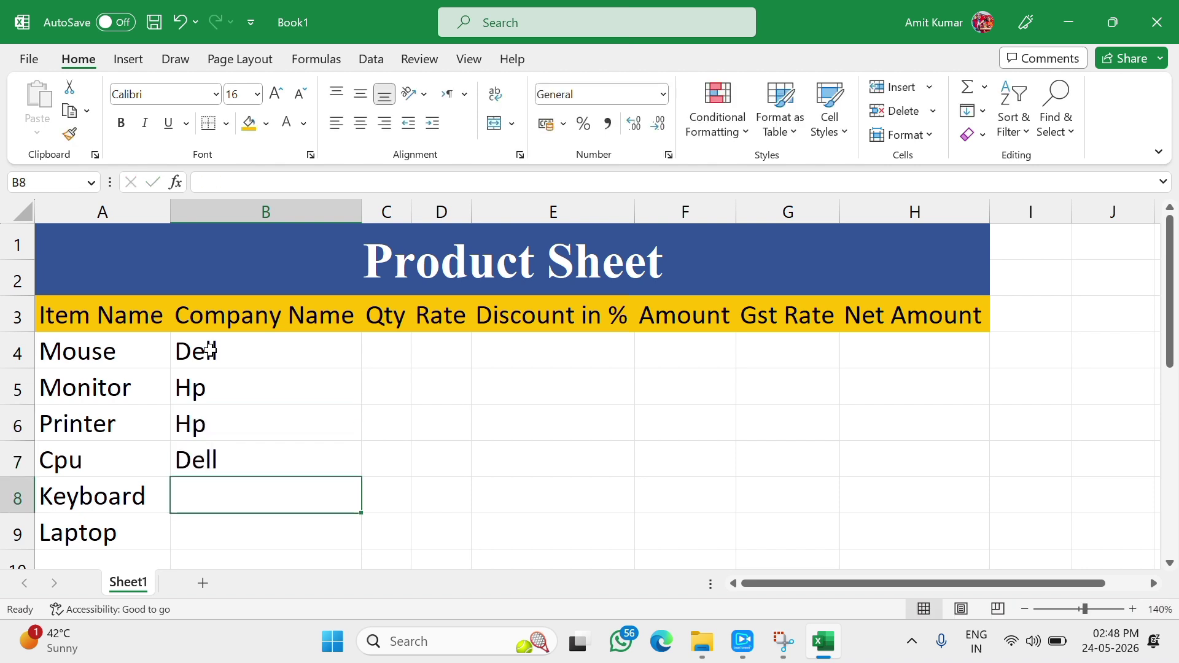
{"action": "type", "text": "Dell"}
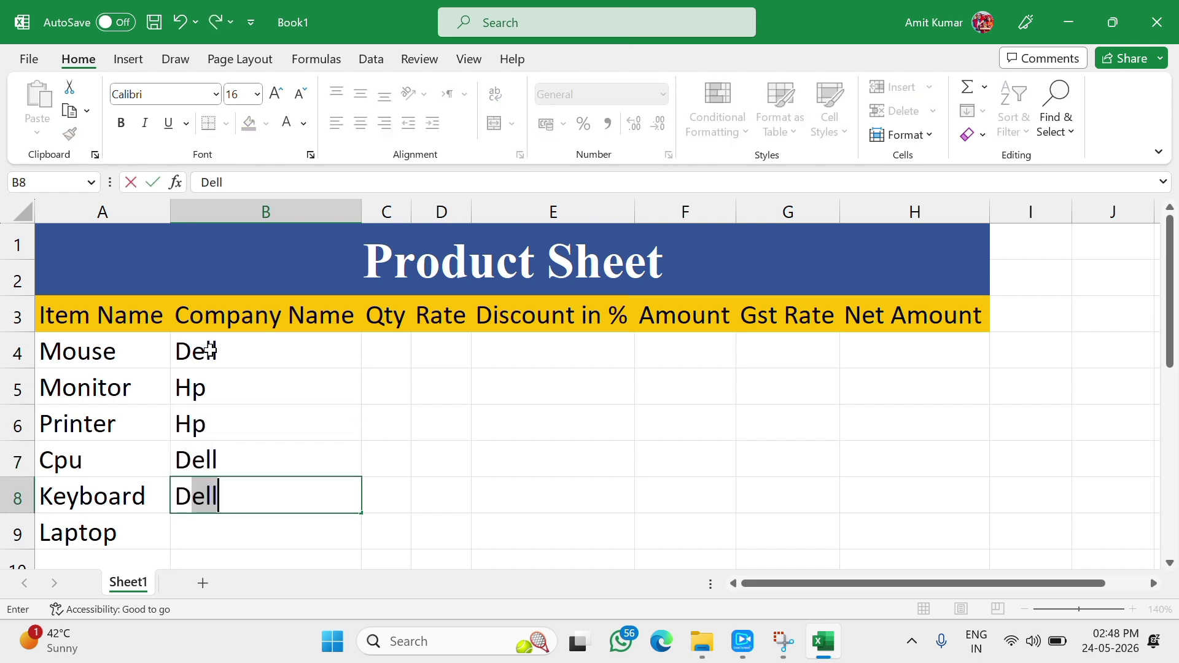
{"action": "key", "text": "Return"}
{"action": "type", "text": "Hp"}
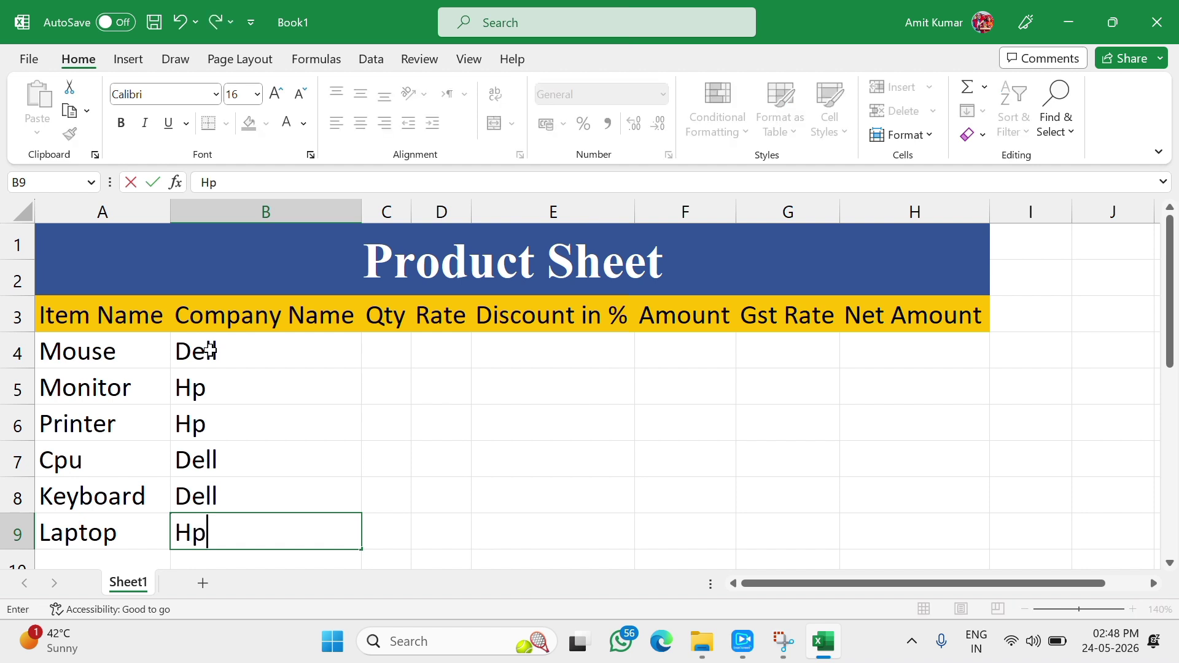
Step: Enter the quantities 48, 47 and 30 in cells C4 to C6
{"action": "left_click", "coordinate": [390, 352]}
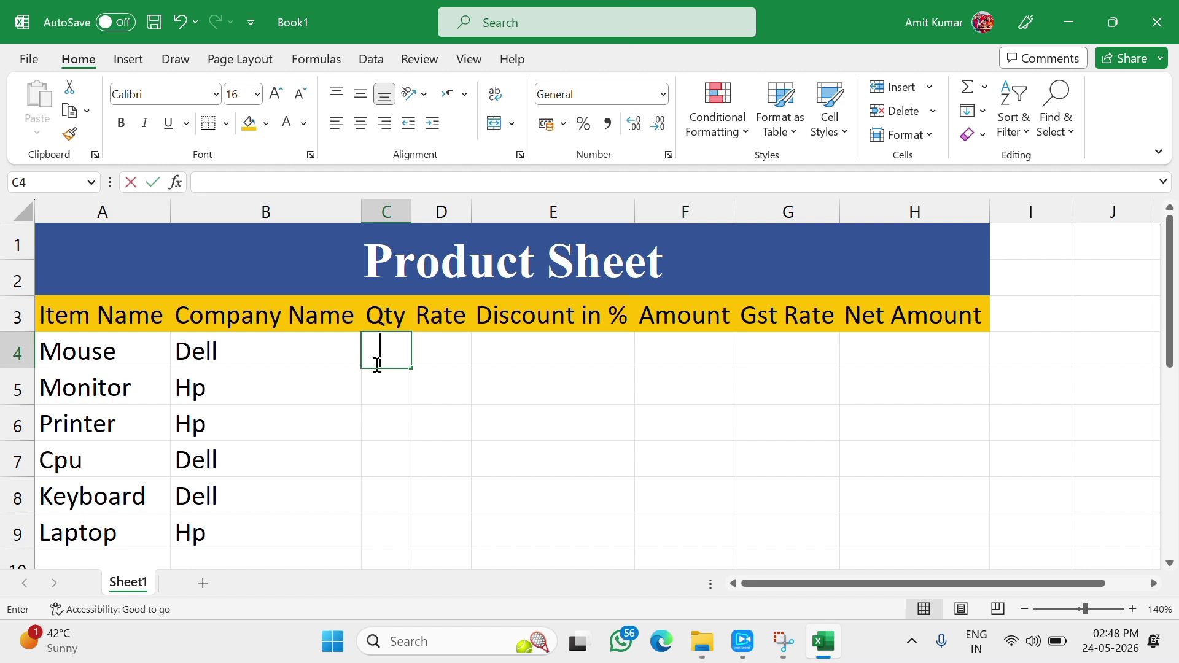
{"action": "type", "text": "48"}
{"action": "key", "text": "Return"}
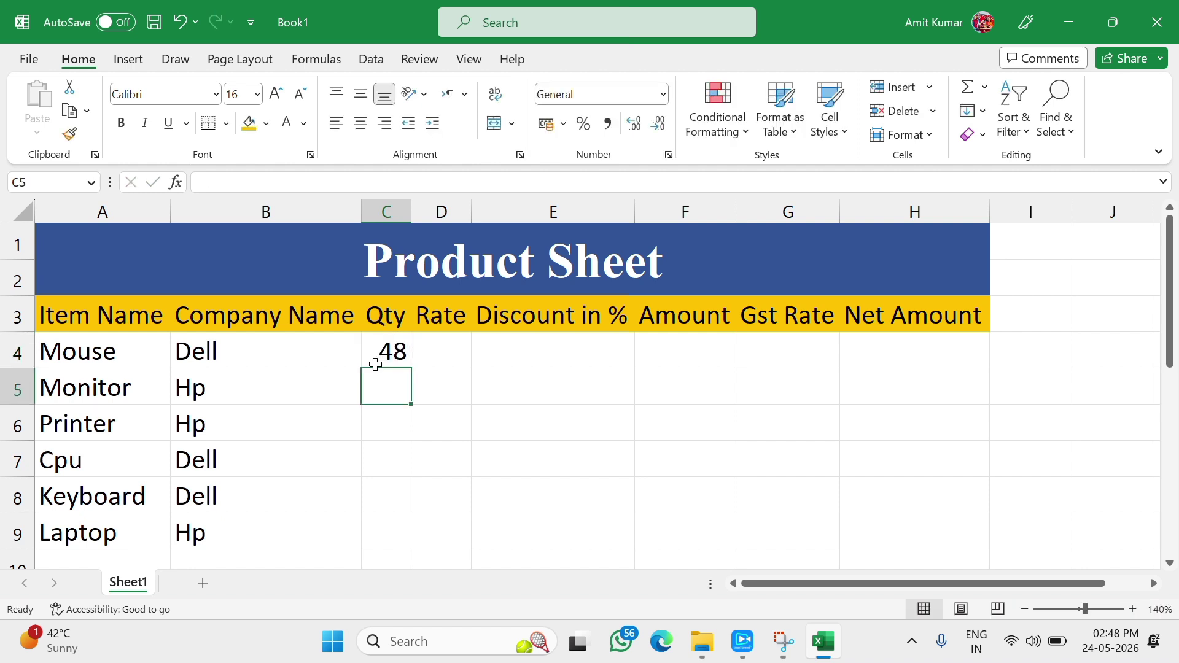
{"action": "type", "text": "47"}
{"action": "key", "text": "Return"}
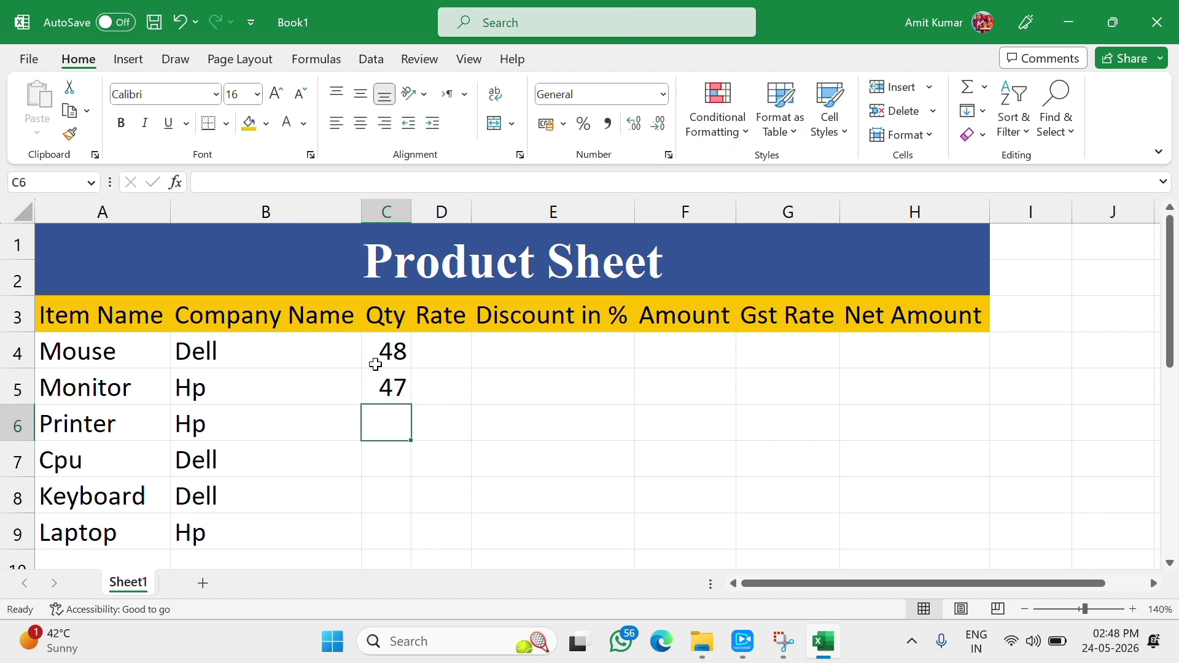
{"action": "type", "text": "30"}
{"action": "key", "text": "Return"}
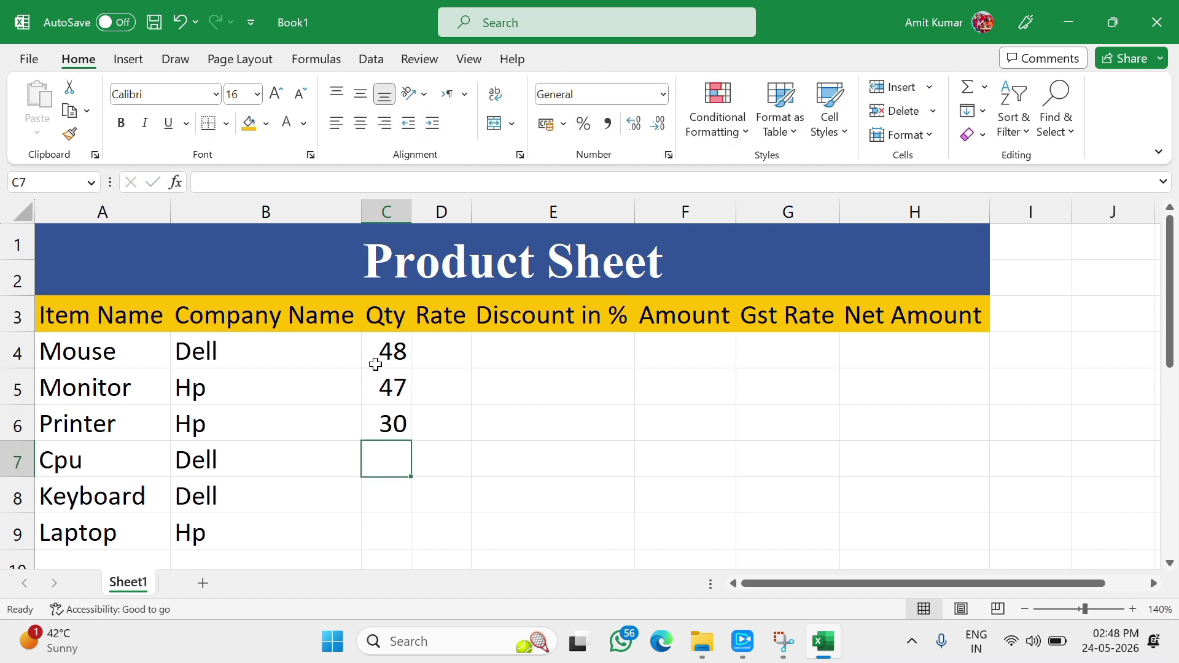
Step: Enter the quantities 18, 36 and 27 in cells C7 to C9
{"action": "type", "text": "18"}
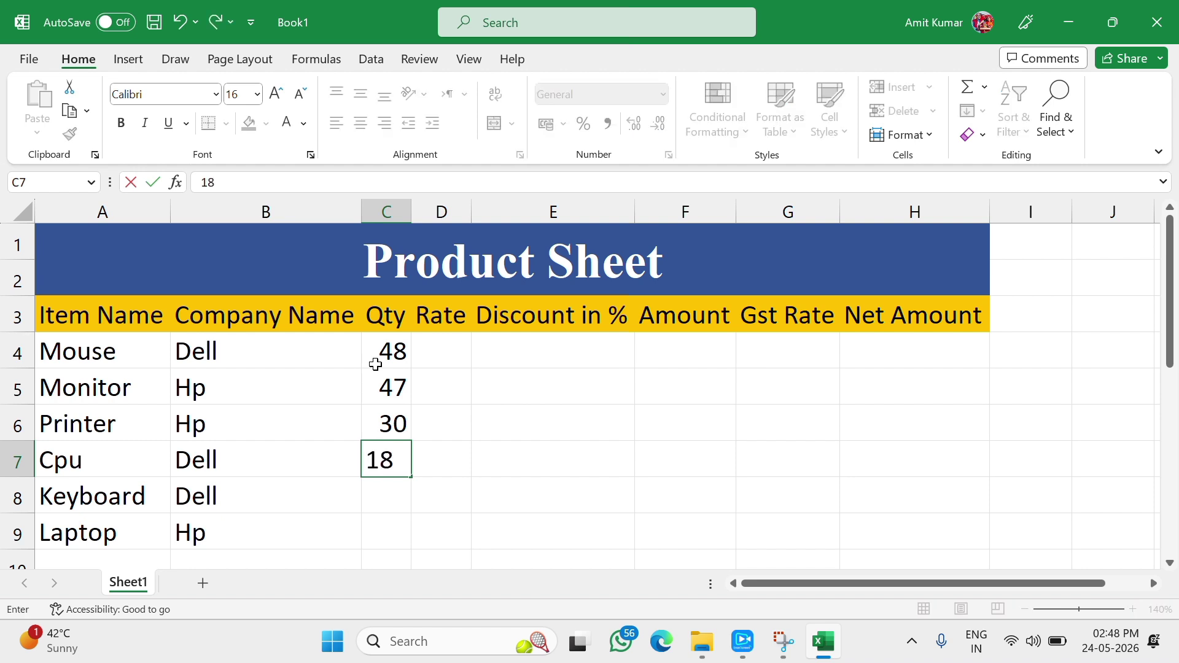
{"action": "key", "text": "Return"}
{"action": "type", "text": "36"}
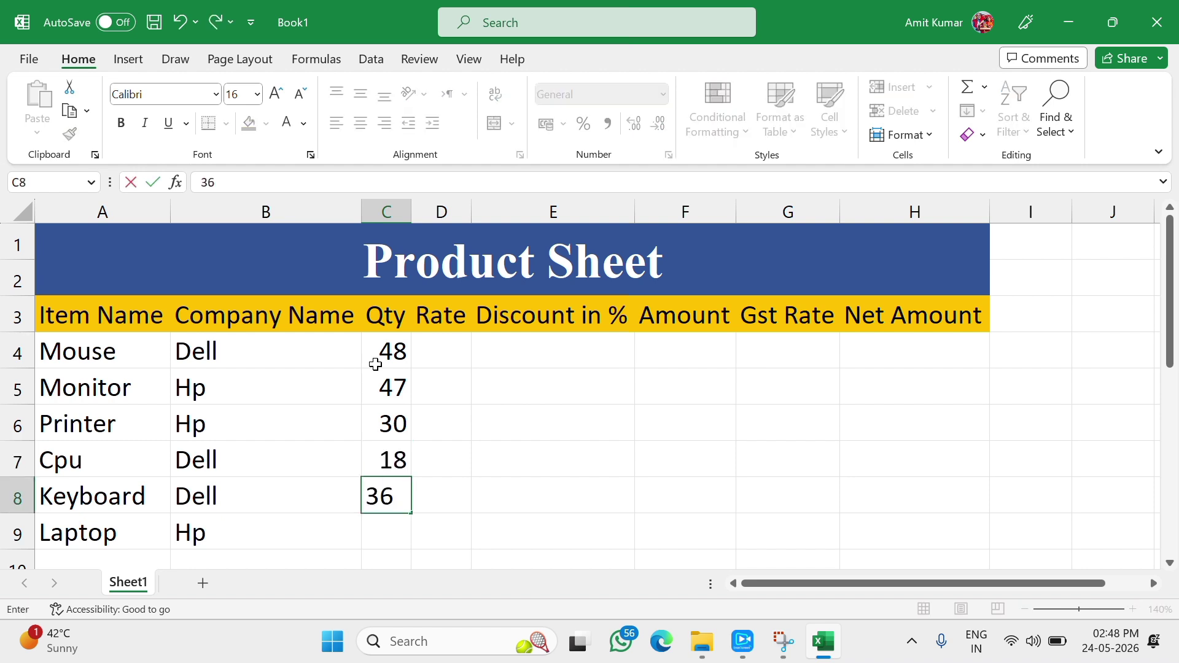
{"action": "key", "text": "Return"}
{"action": "type", "text": "27"}
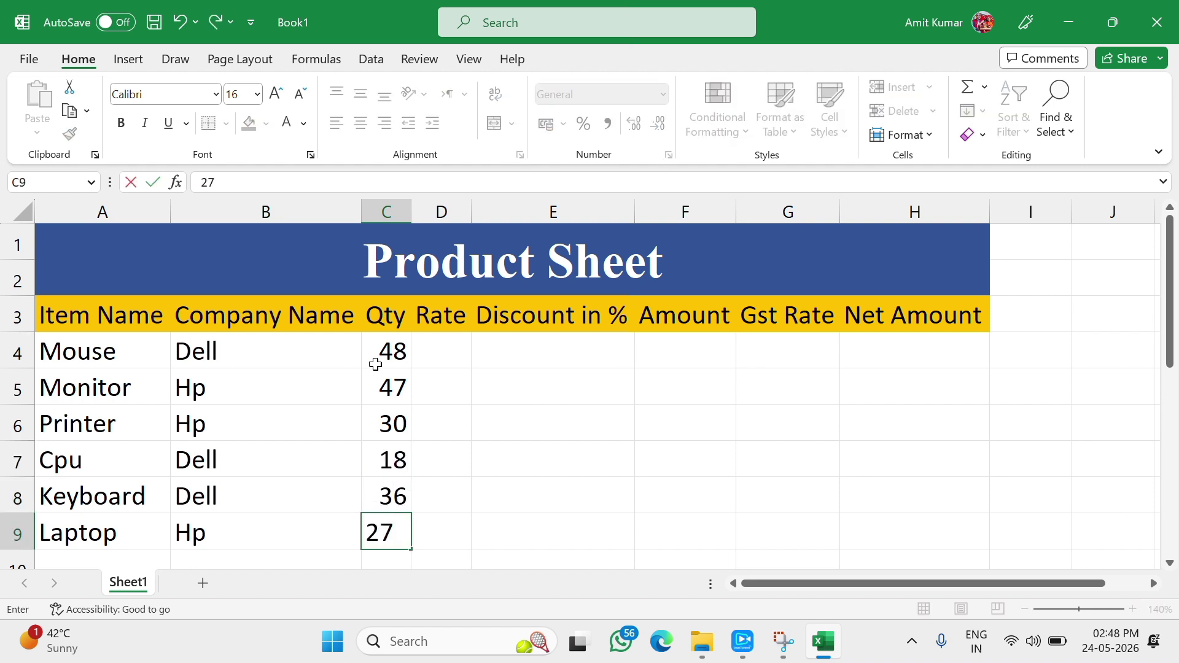
{"action": "key", "text": "Return"}
Step: Enter the rates 650, 3200 and 53000 in cells D4 to D6
{"action": "left_click", "coordinate": [440, 320]}
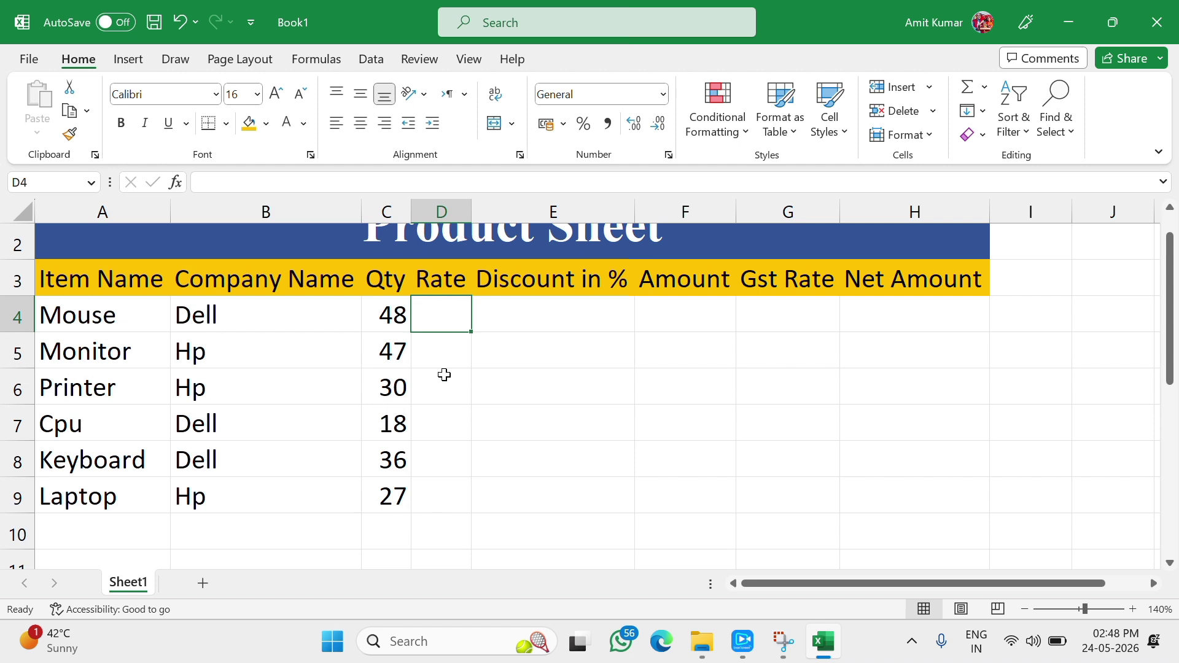
{"action": "scroll", "coordinate": [444, 374], "scroll_direction": "up", "scroll_amount": 1}
{"action": "type", "text": "650"}
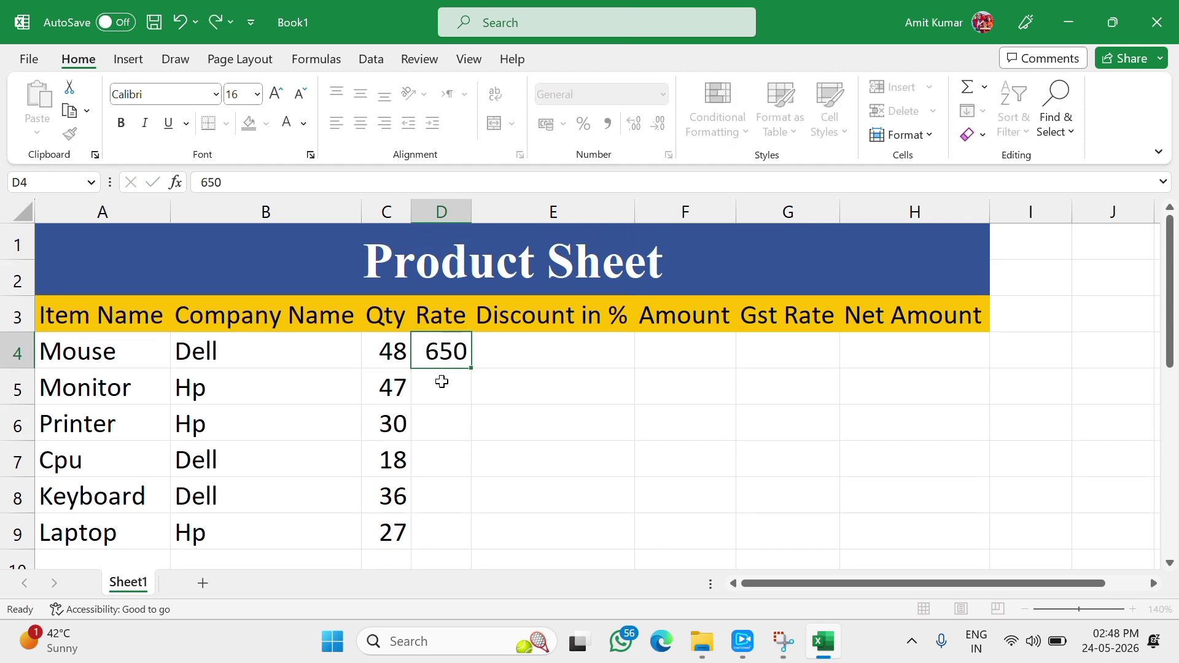
{"action": "key", "text": "Return"}
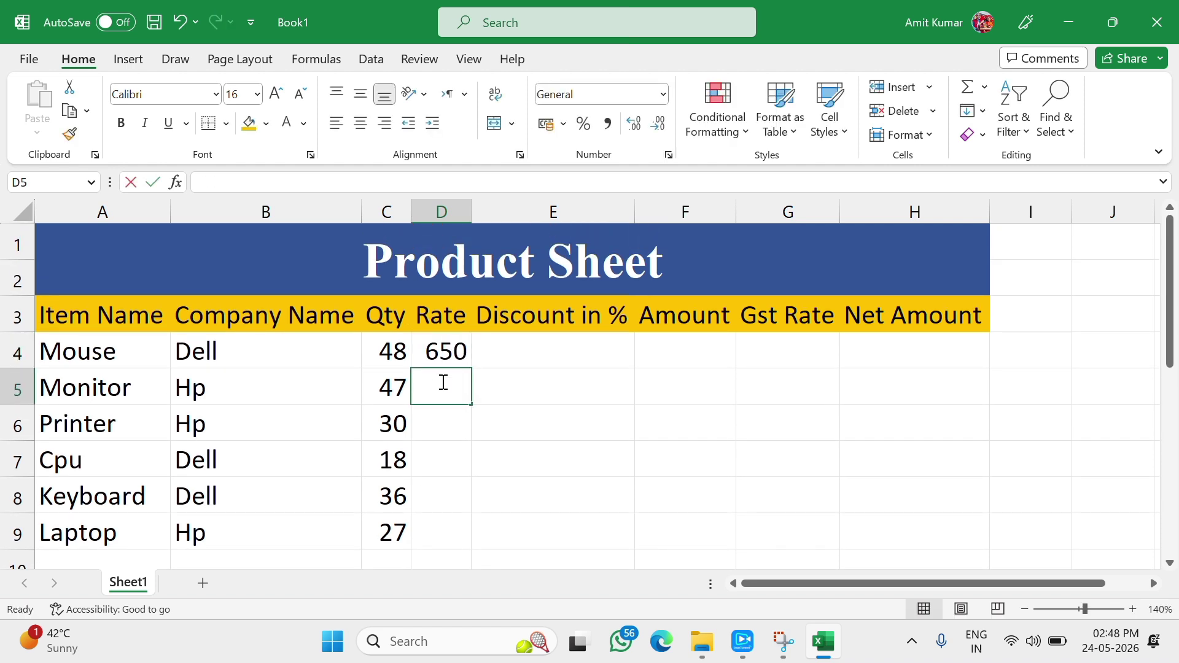
{"action": "type", "text": "3200"}
{"action": "key", "text": "Return"}
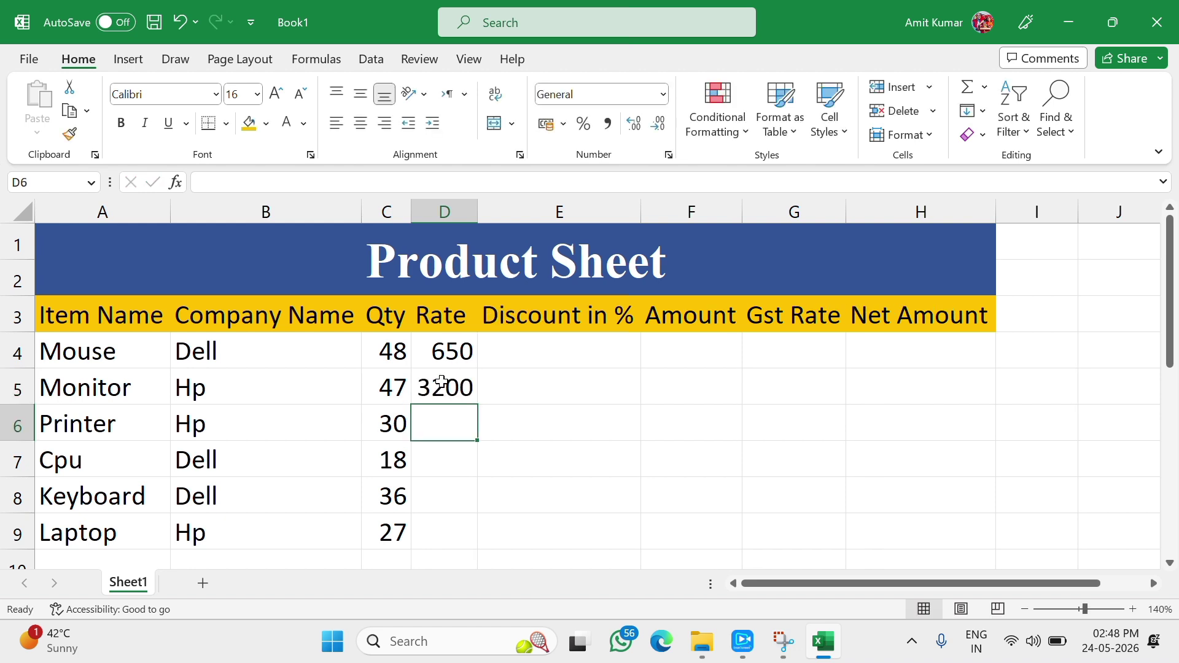
{"action": "type", "text": "53"}
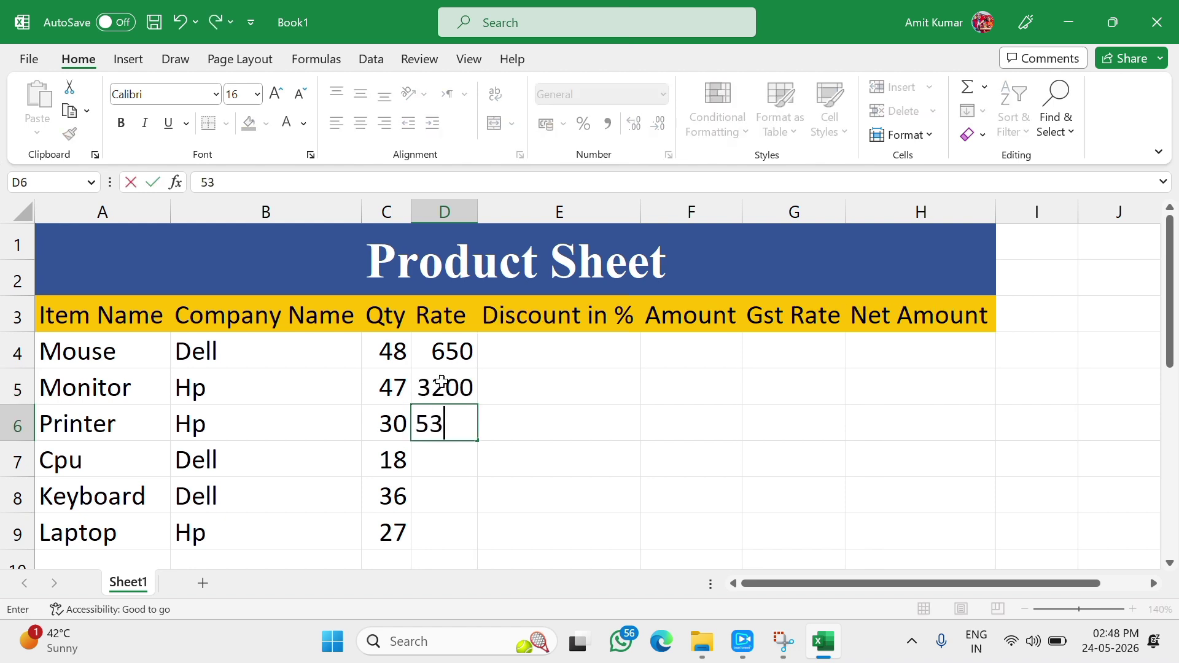
{"action": "type", "text": "000"}
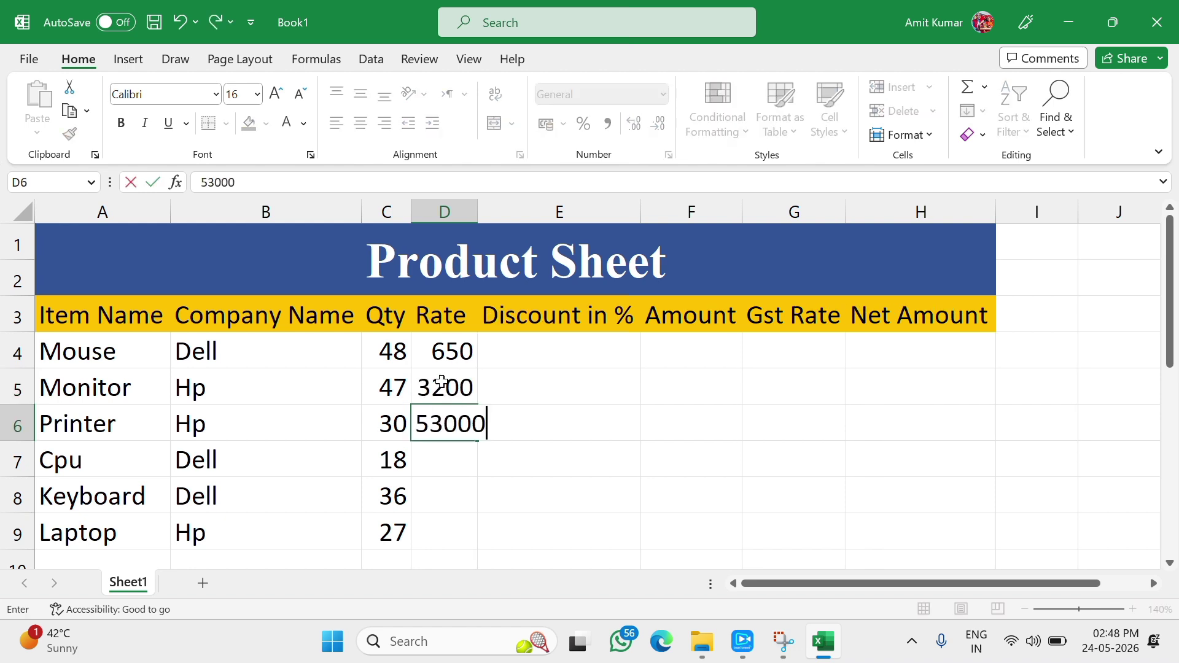
{"action": "key", "text": "Return"}
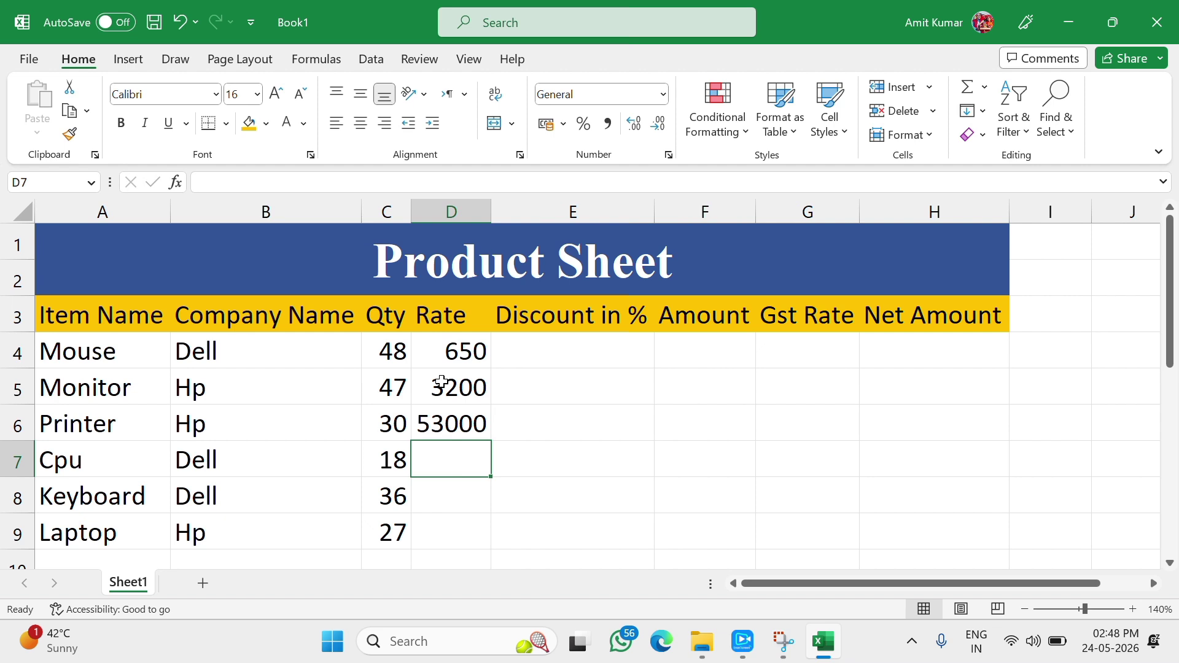
Step: Enter the rates 8500, 780 and 54000 in cells D7 to D9
{"action": "type", "text": "8500"}
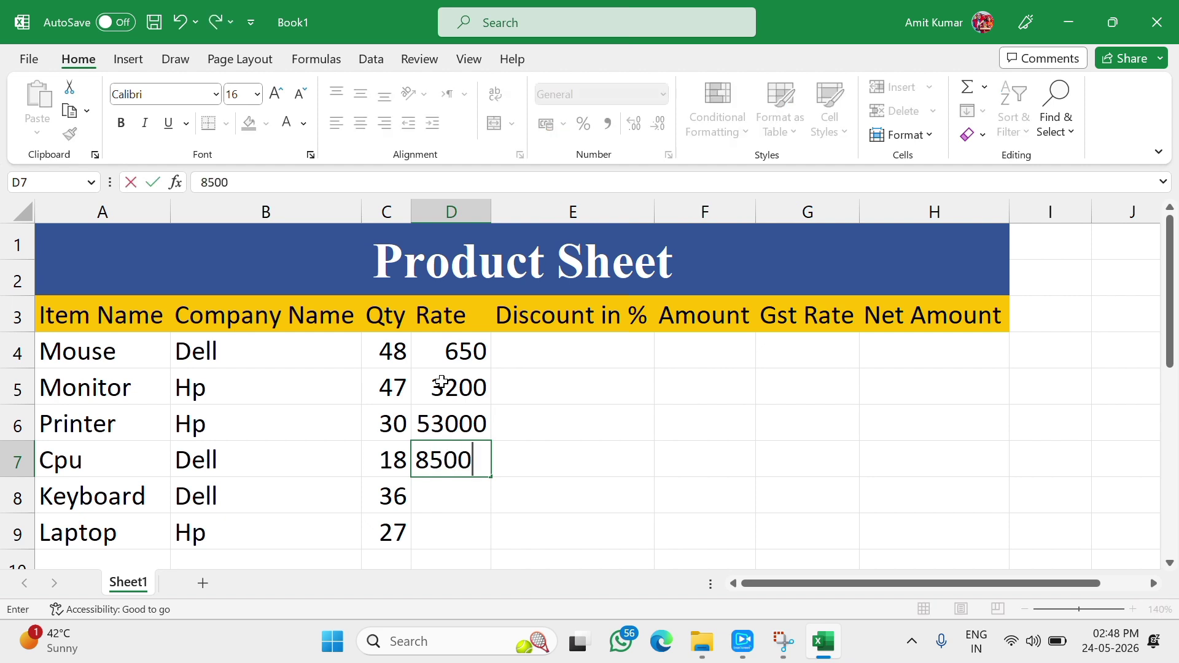
{"action": "key", "text": "Return"}
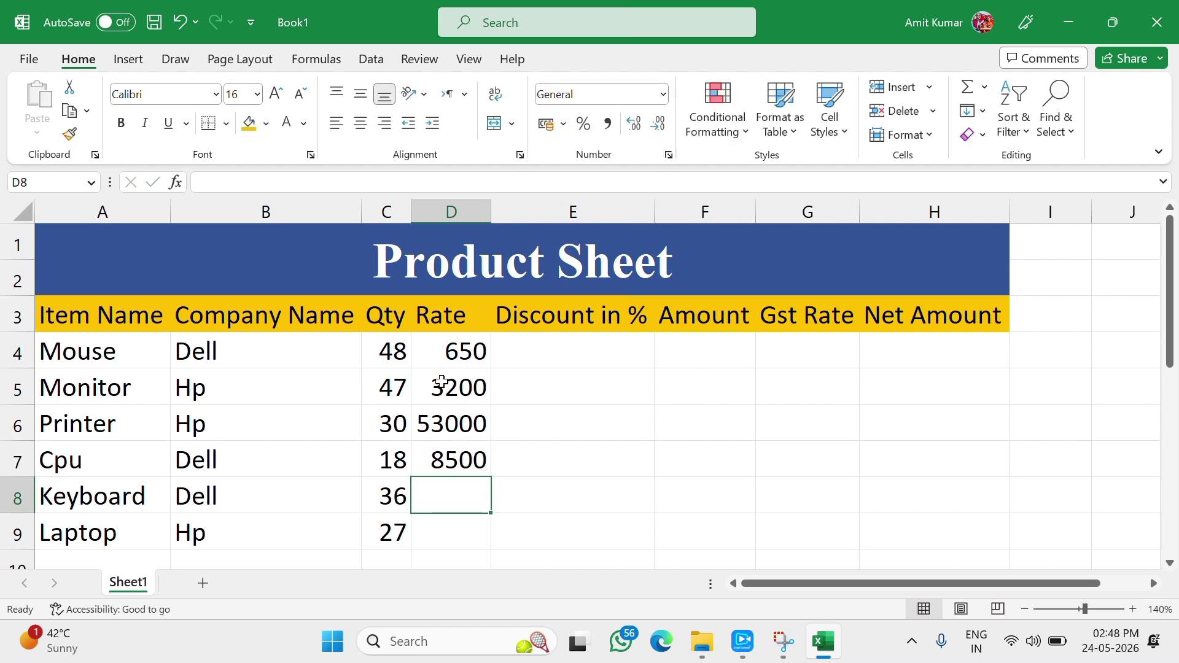
{"action": "type", "text": "780"}
{"action": "key", "text": "Return"}
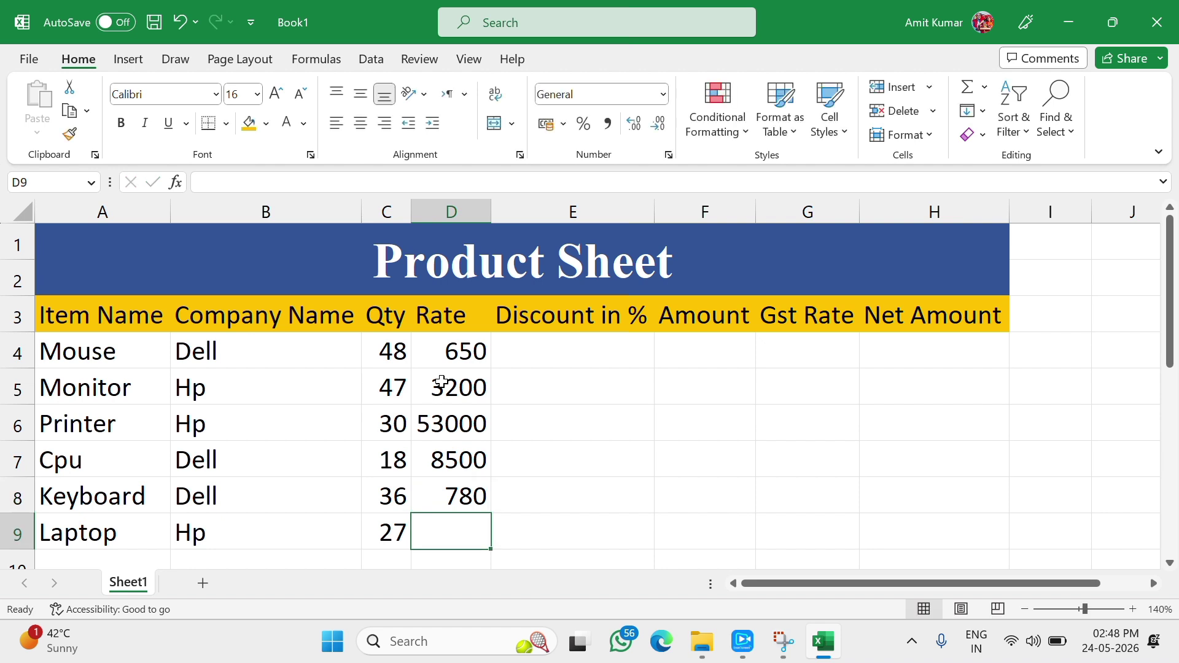
{"action": "type", "text": "54000"}
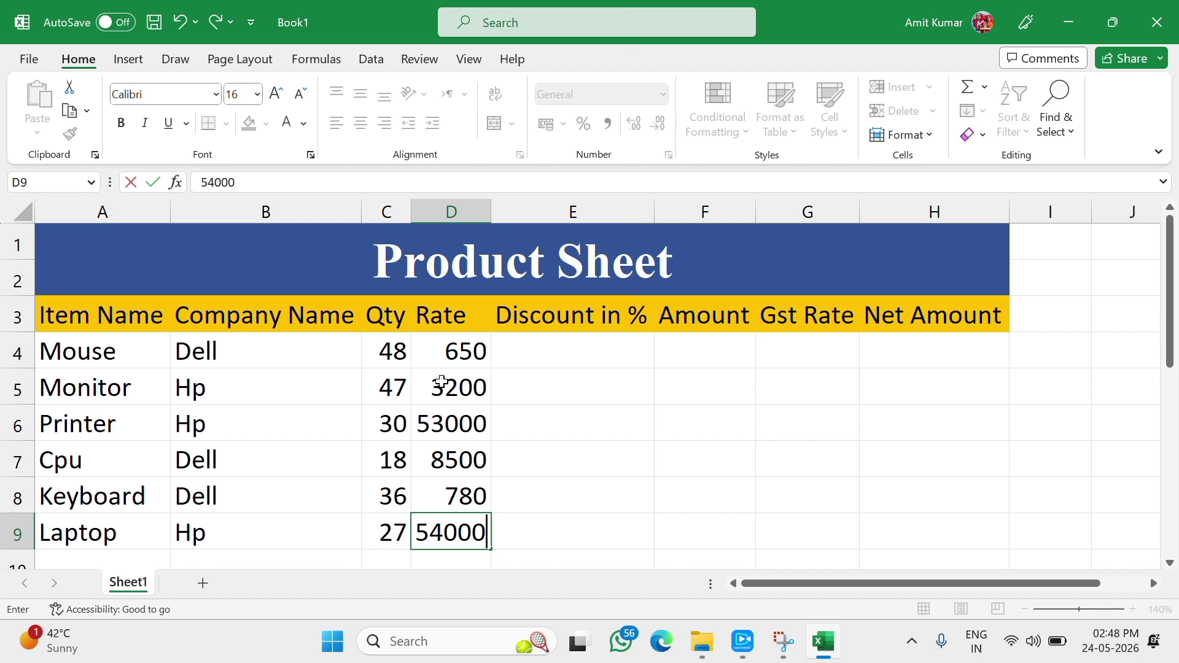
Step: Change the Printer's rate in cell D6 to 25000
{"action": "left_click", "coordinate": [442, 425]}
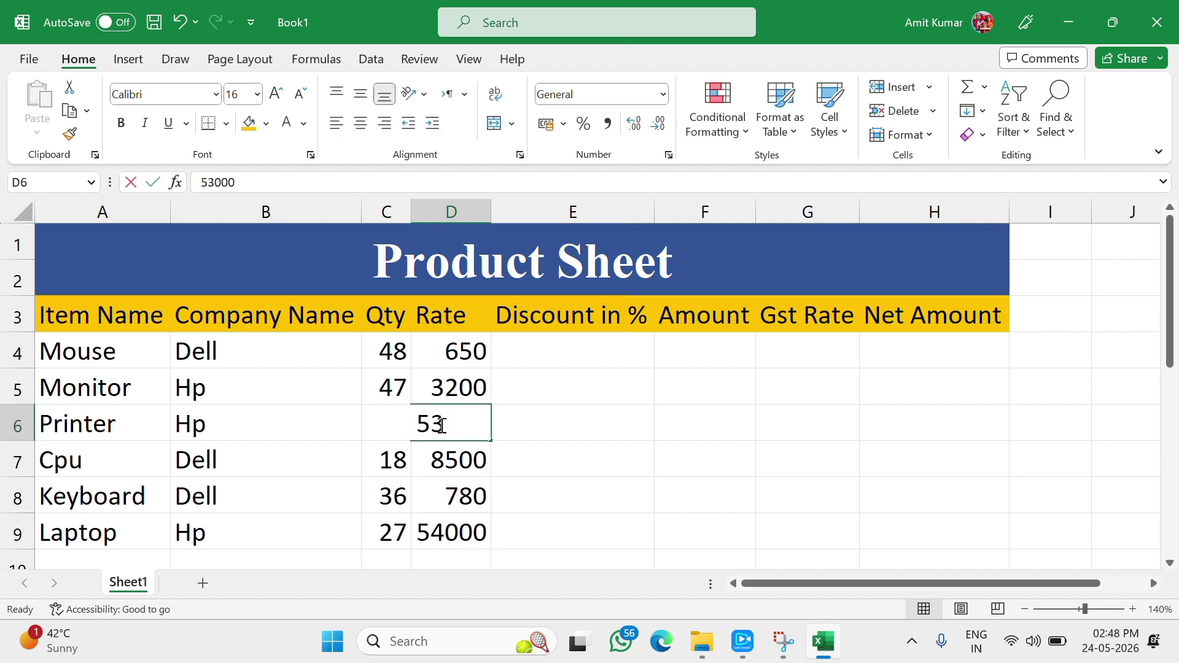
{"action": "type", "text": "25000"}
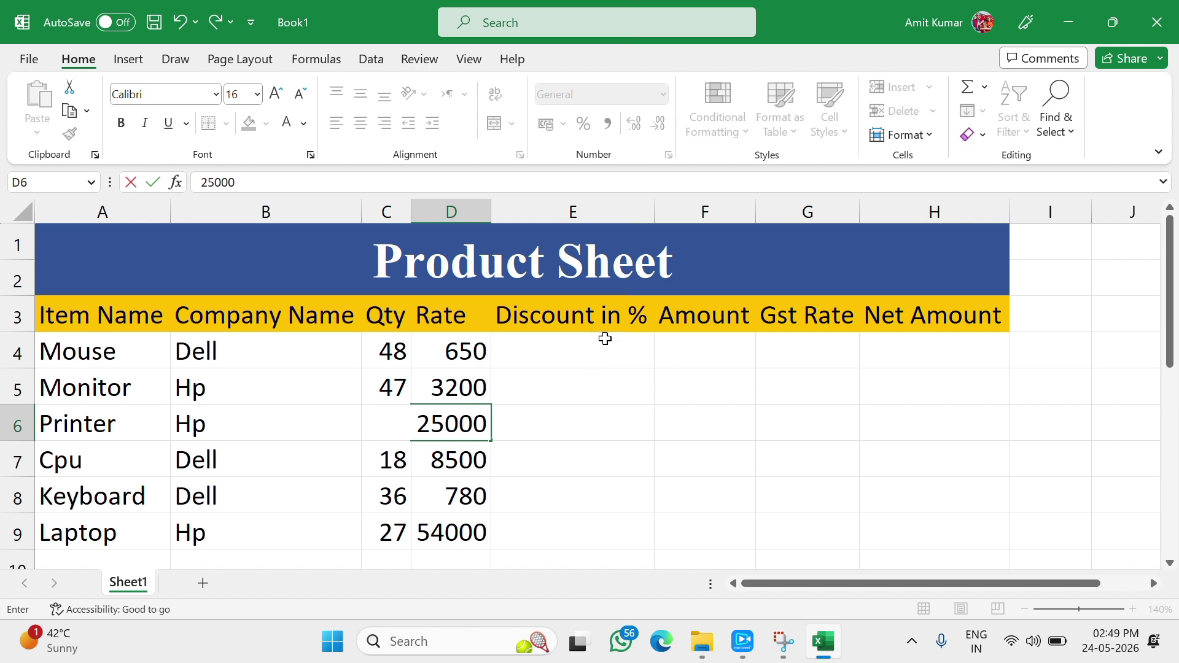
{"action": "left_click", "coordinate": [485, 34]}
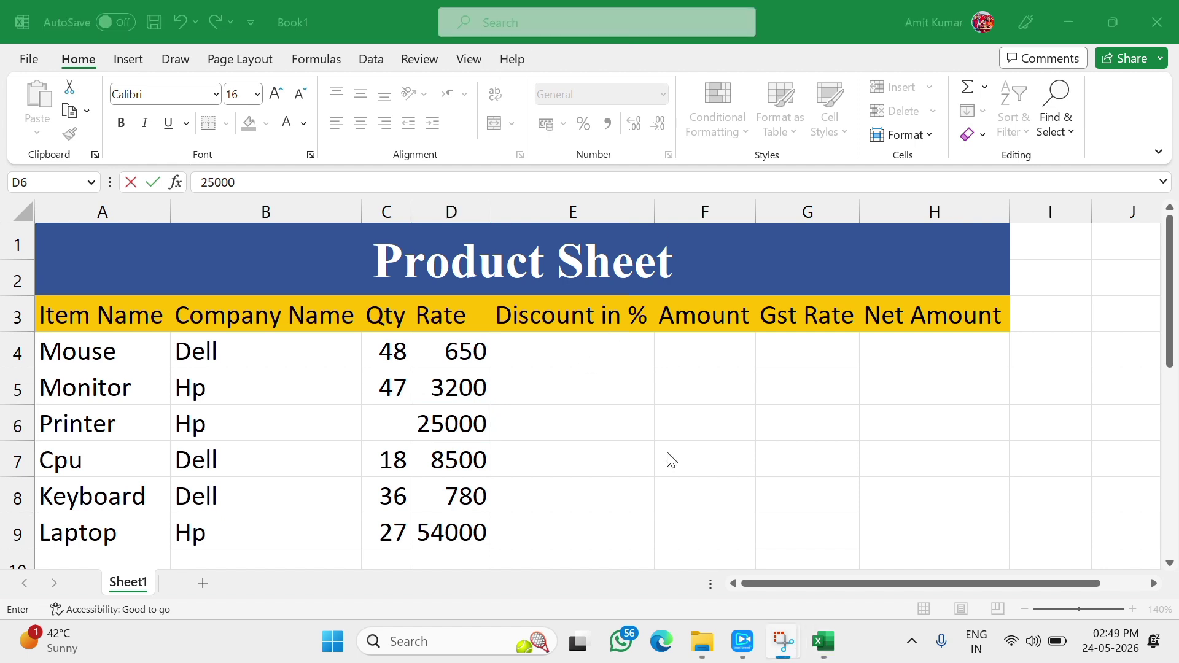
{"action": "left_click", "coordinate": [585, 349]}
Step: Enter a discount of 2% for the Mouse in cell E4
{"action": "left_click", "coordinate": [587, 351]}
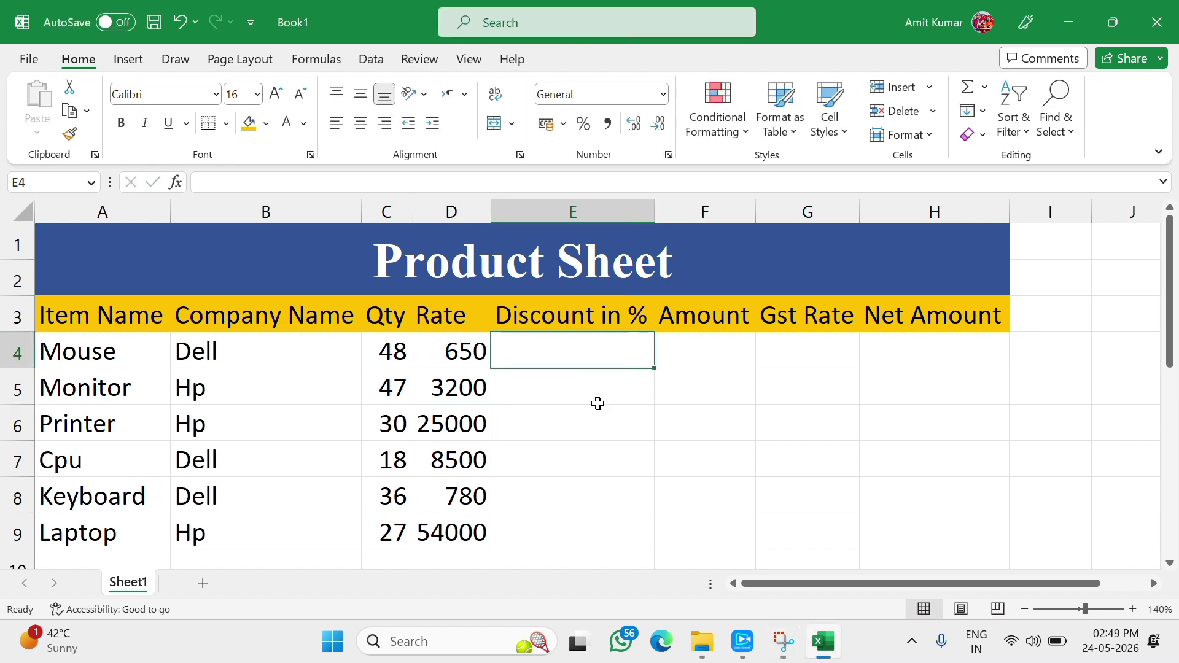
{"action": "type", "text": "2"}
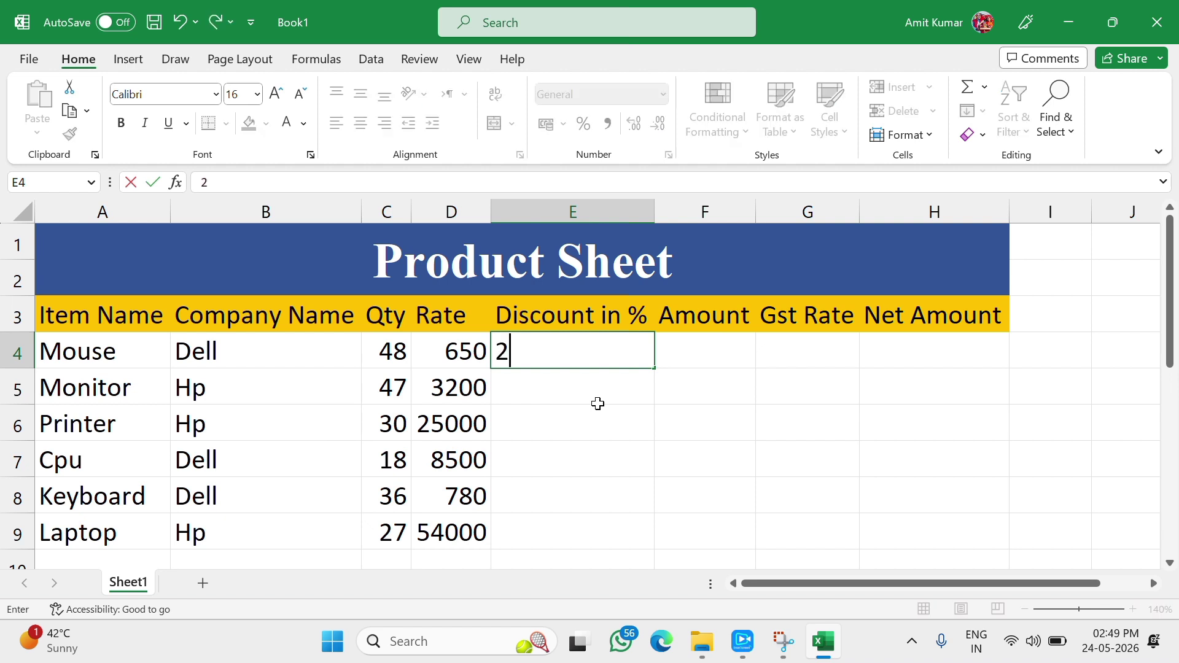
{"action": "type", "text": "%"}
{"action": "key", "text": "Return"}
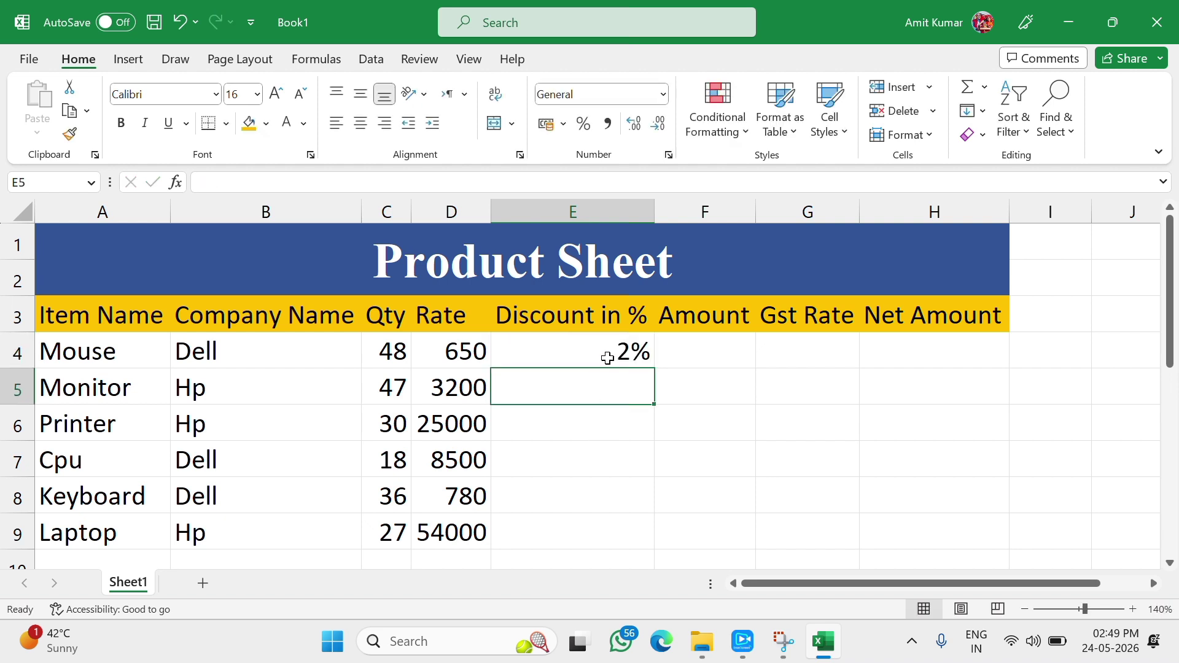
Step: Enter a discount of 5% for the Laptop in cell E9 and for the Printer in cell E6
{"action": "left_click", "coordinate": [578, 527]}
{"action": "type", "text": "%"}
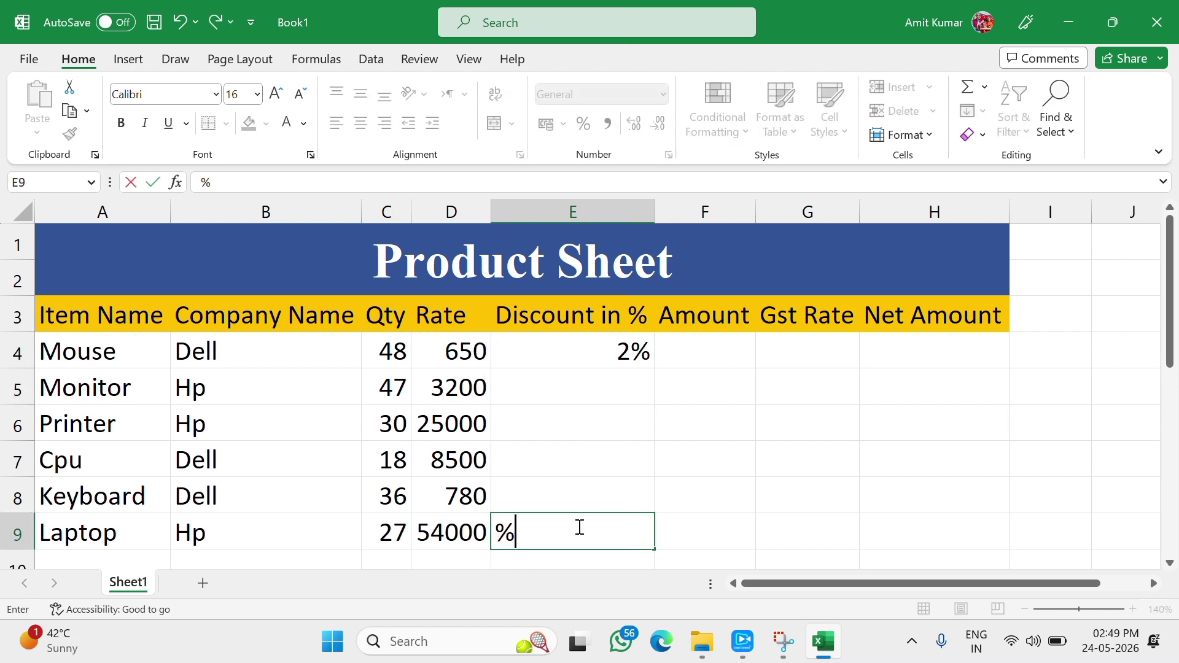
{"action": "key", "text": "BackSpace"}
{"action": "type", "text": "5%"}
{"action": "key", "text": "ctrl+Return"}
{"action": "key", "text": "Return"}
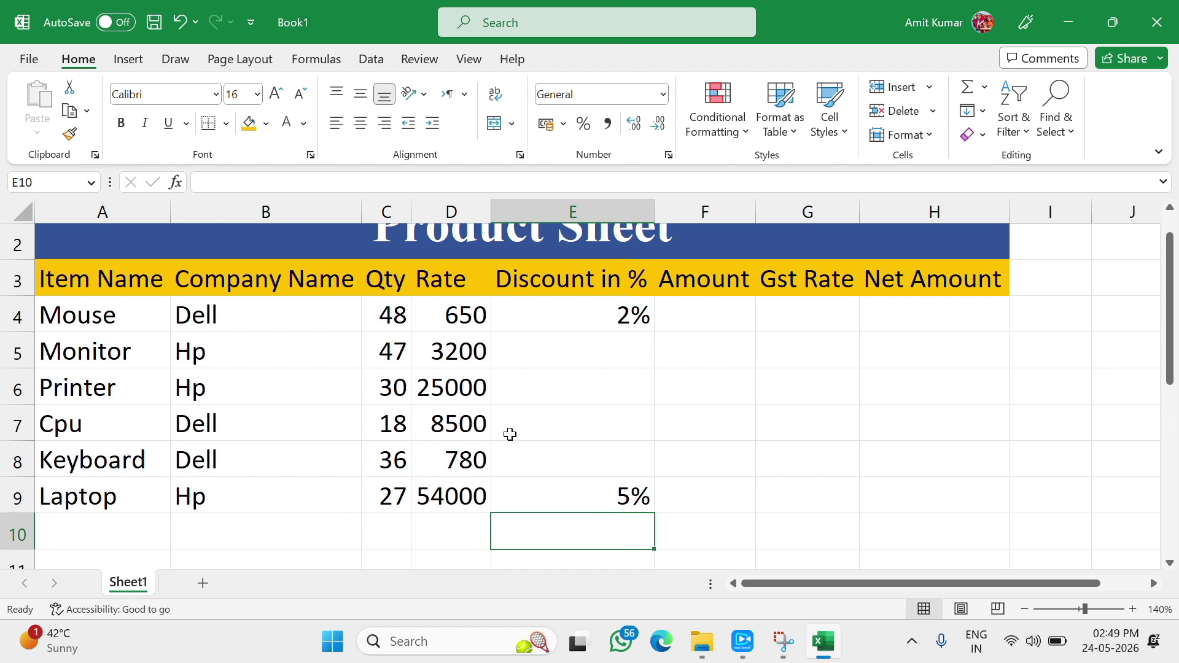
{"action": "left_click", "coordinate": [552, 390]}
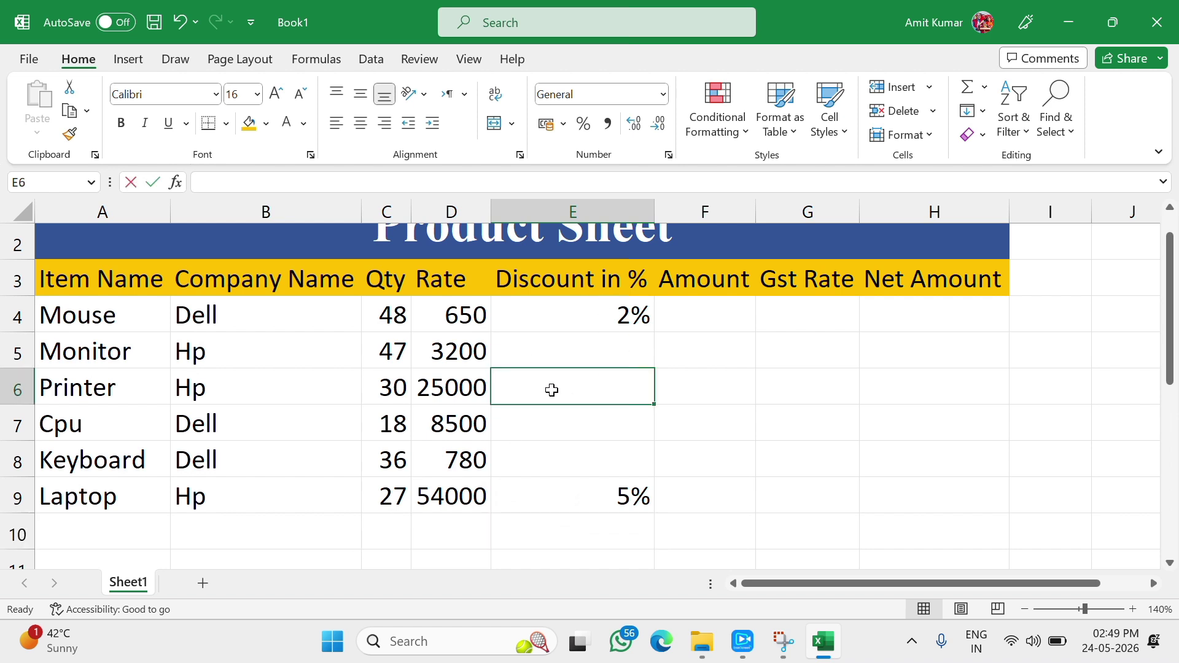
{"action": "type", "text": "5%"}
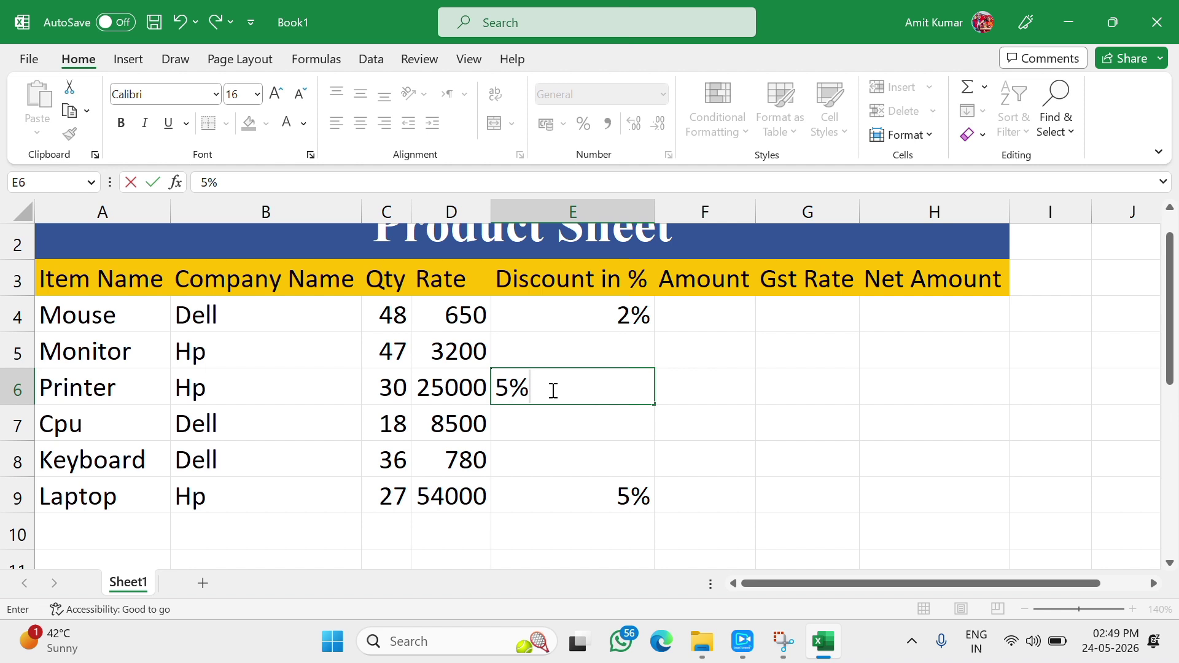
{"action": "left_click", "coordinate": [792, 356]}
Step: Fill the empty discount cells E5, E7 and E8 with 2% in a single entry
{"action": "left_click", "coordinate": [559, 356]}
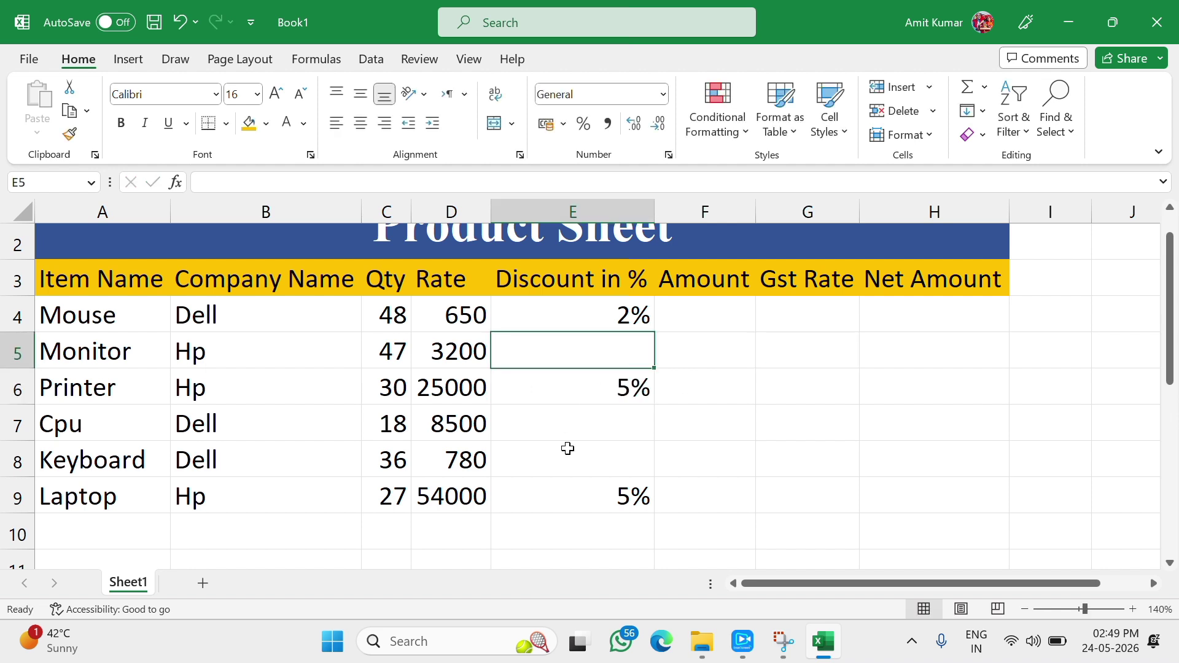
{"action": "left_click", "coordinate": [576, 427], "text": "ctrl"}
{"action": "left_click", "coordinate": [583, 457], "text": "ctrl"}
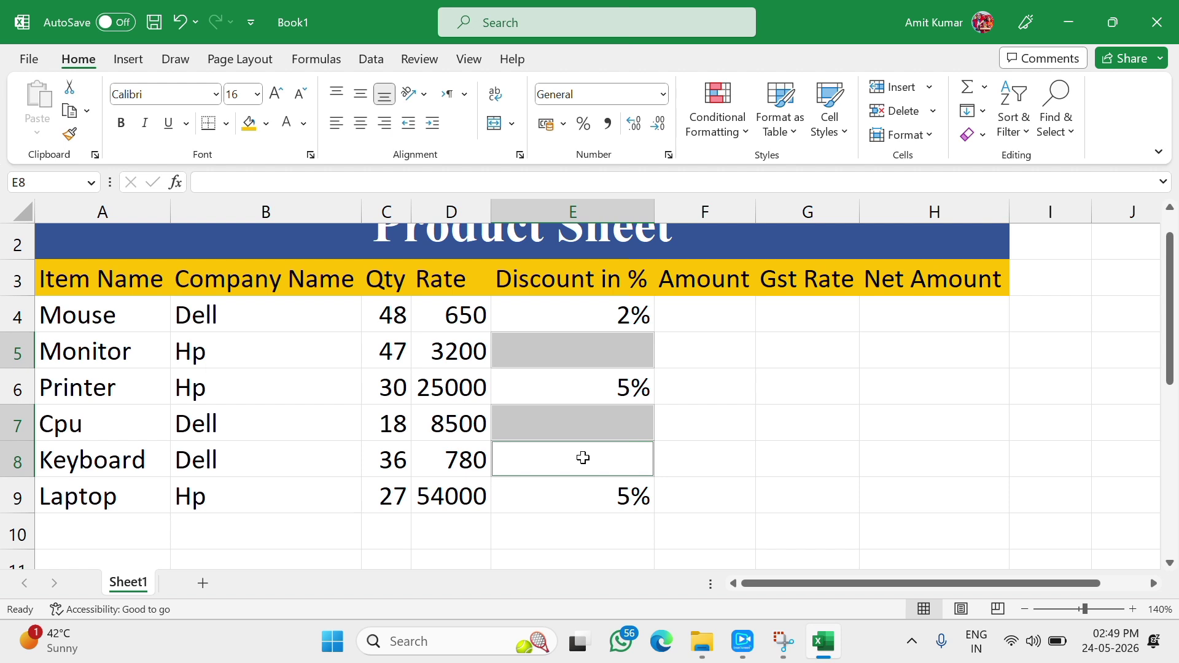
{"action": "type", "text": "2"}
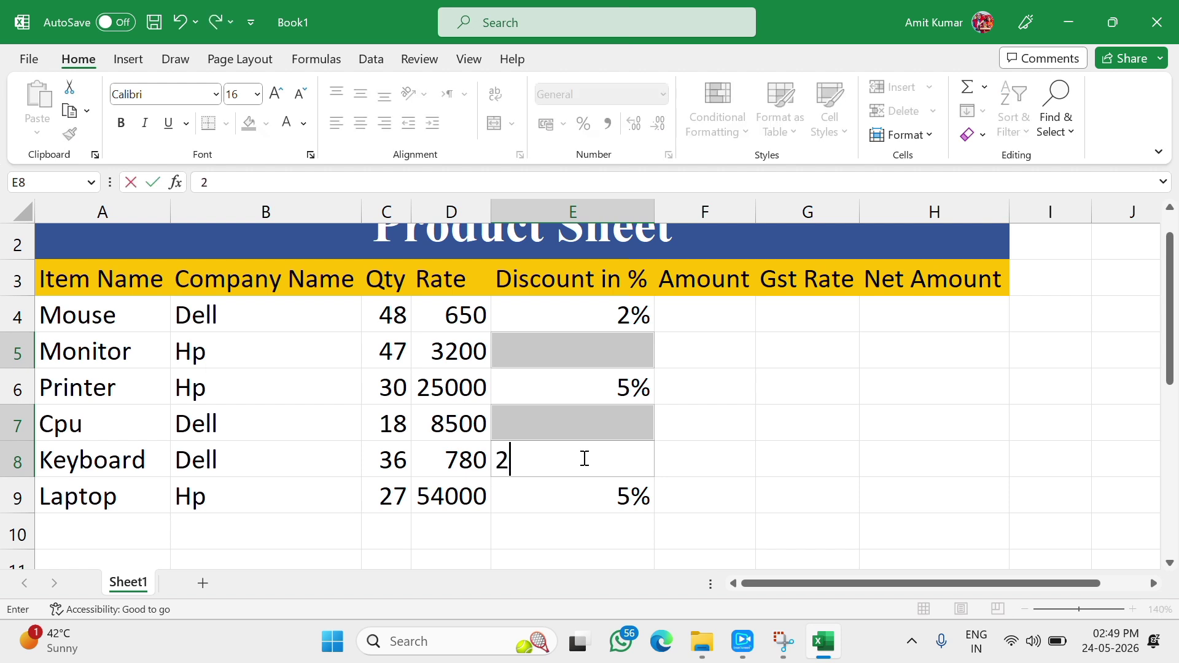
{"action": "type", "text": "$"}
{"action": "key", "text": "BackSpace"}
{"action": "type", "text": "%"}
{"action": "key", "text": "ctrl+Return"}
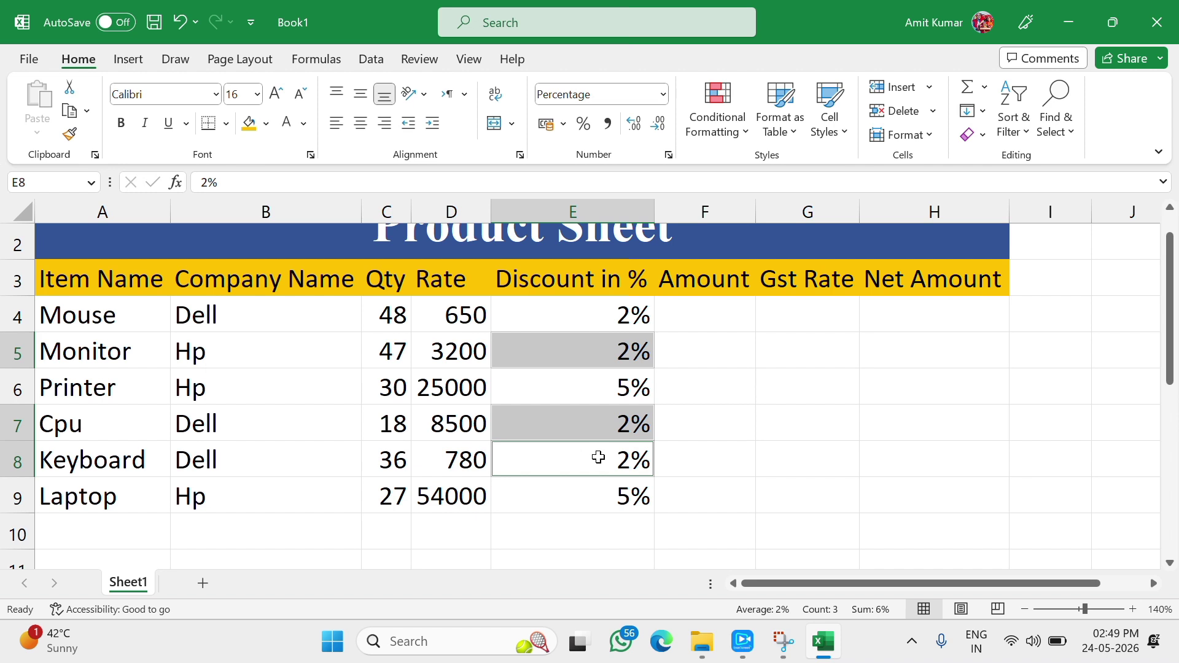
Step: Calculate the Mouse's amount in cell F4 as quantity times rate with the formula =C4*D4
{"action": "left_click", "coordinate": [692, 310]}
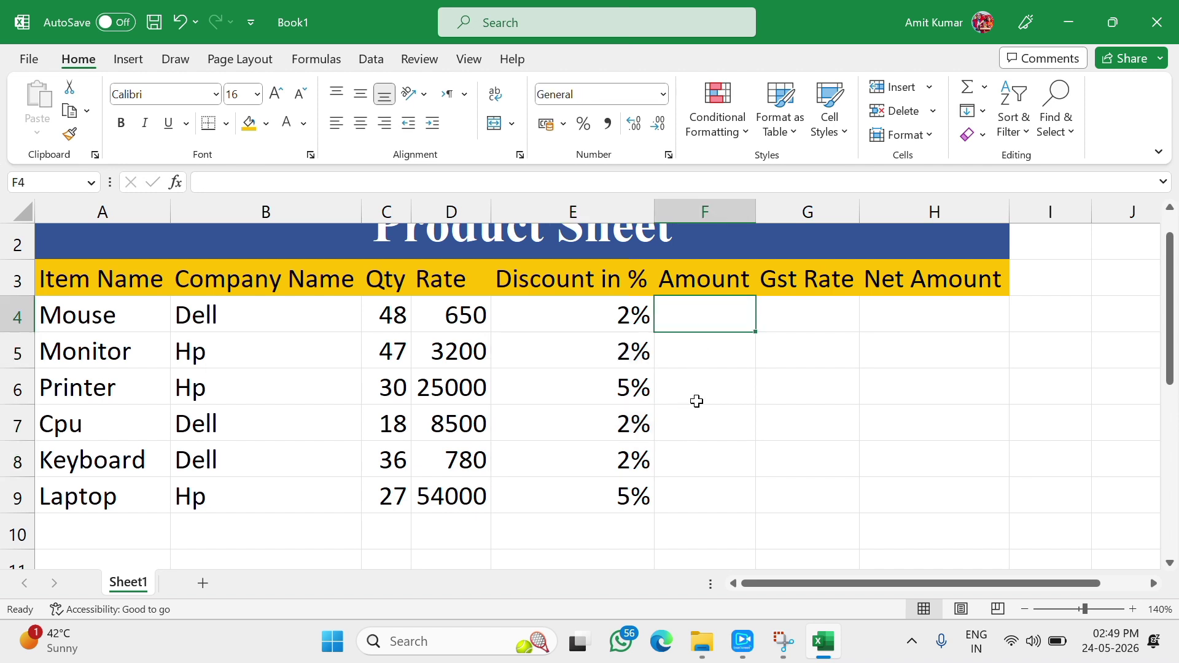
{"action": "type", "text": "="}
{"action": "left_click", "coordinate": [385, 315]}
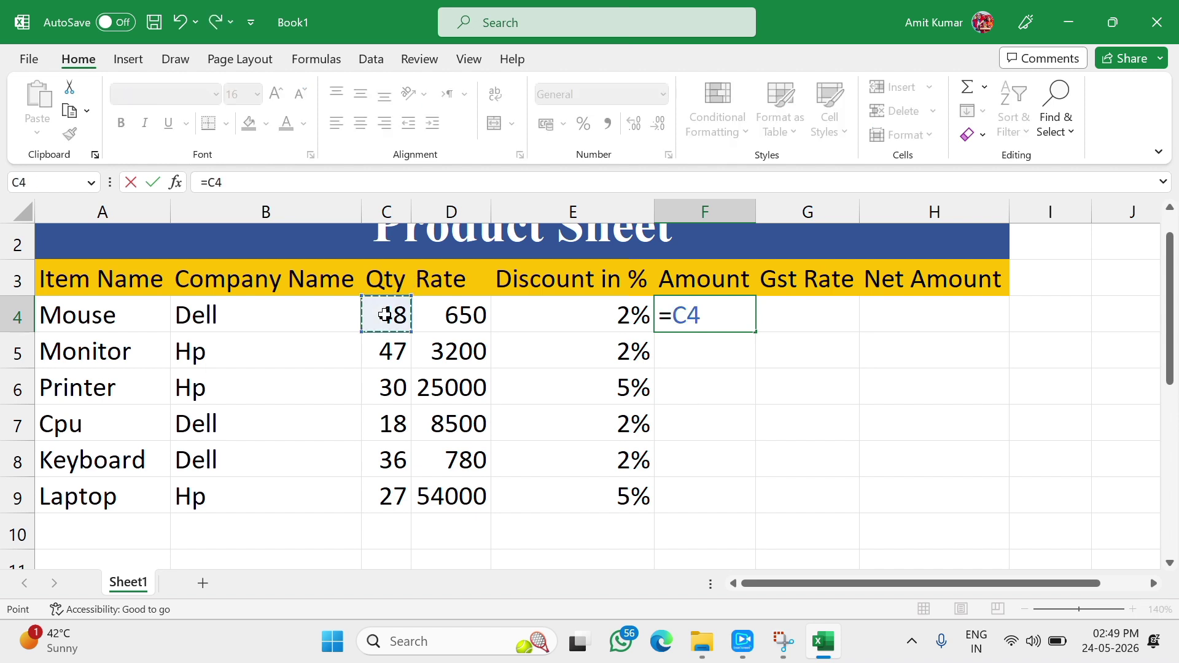
{"action": "type", "text": "*"}
{"action": "left_click", "coordinate": [481, 316]}
{"action": "key", "text": "Return"}
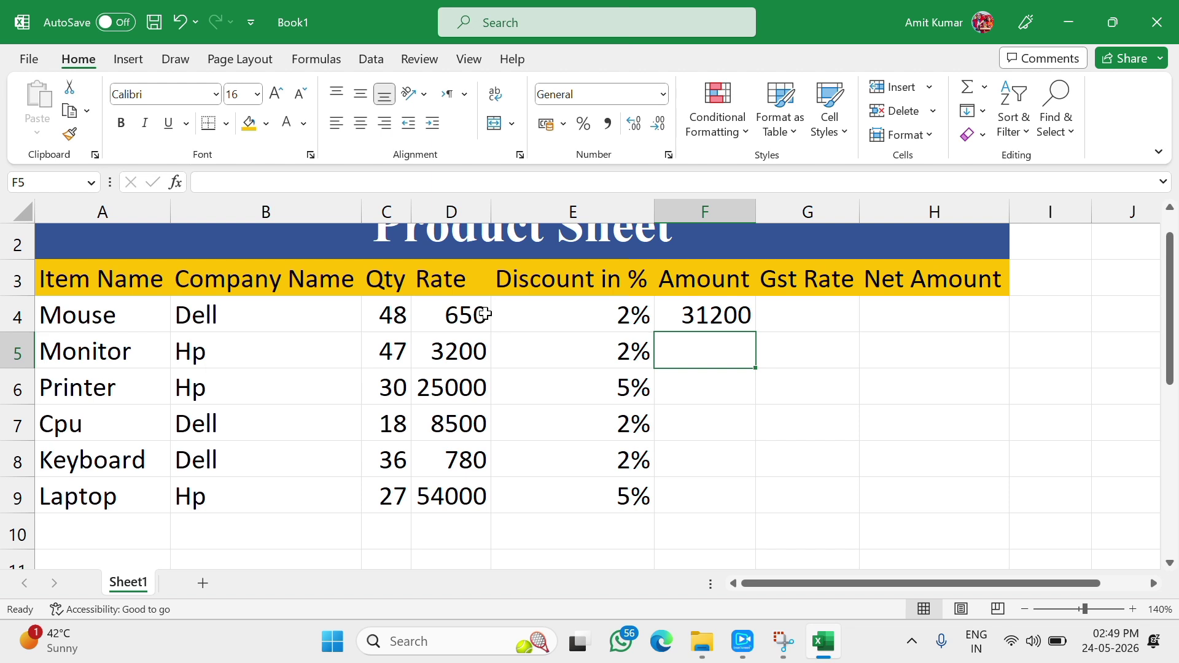
Step: Widen the Amount column (F) by roughly two thirds
{"action": "left_click", "coordinate": [713, 315]}
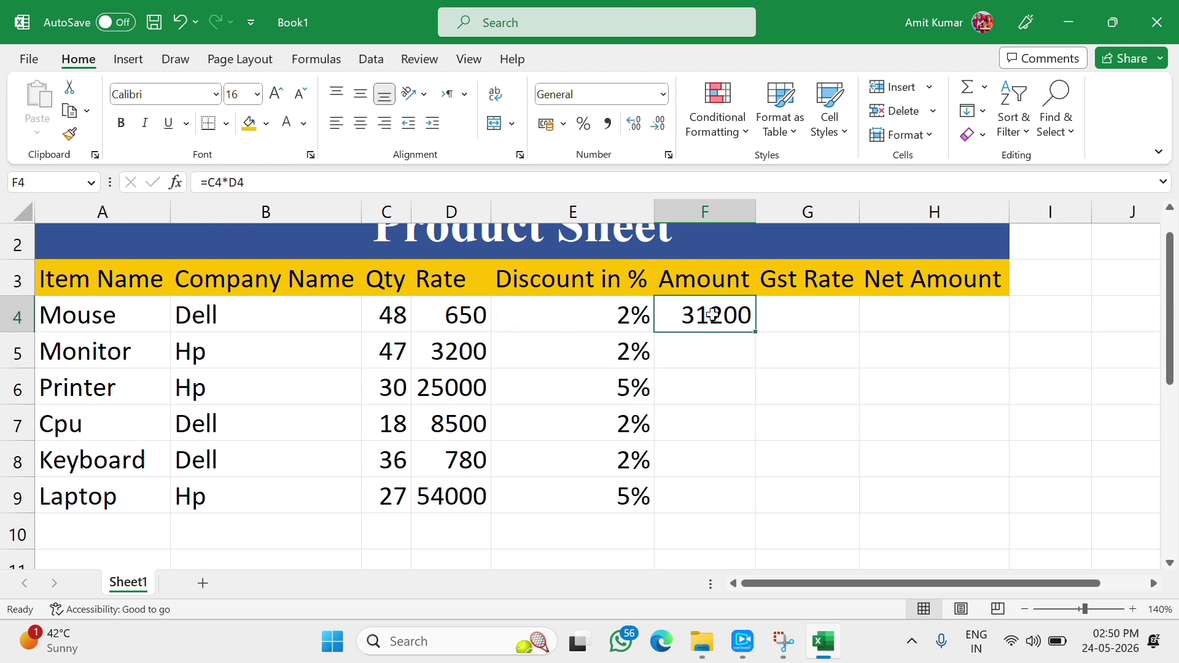
{"action": "left_click_drag", "start_coordinate": [761, 212], "coordinate": [824, 268]}
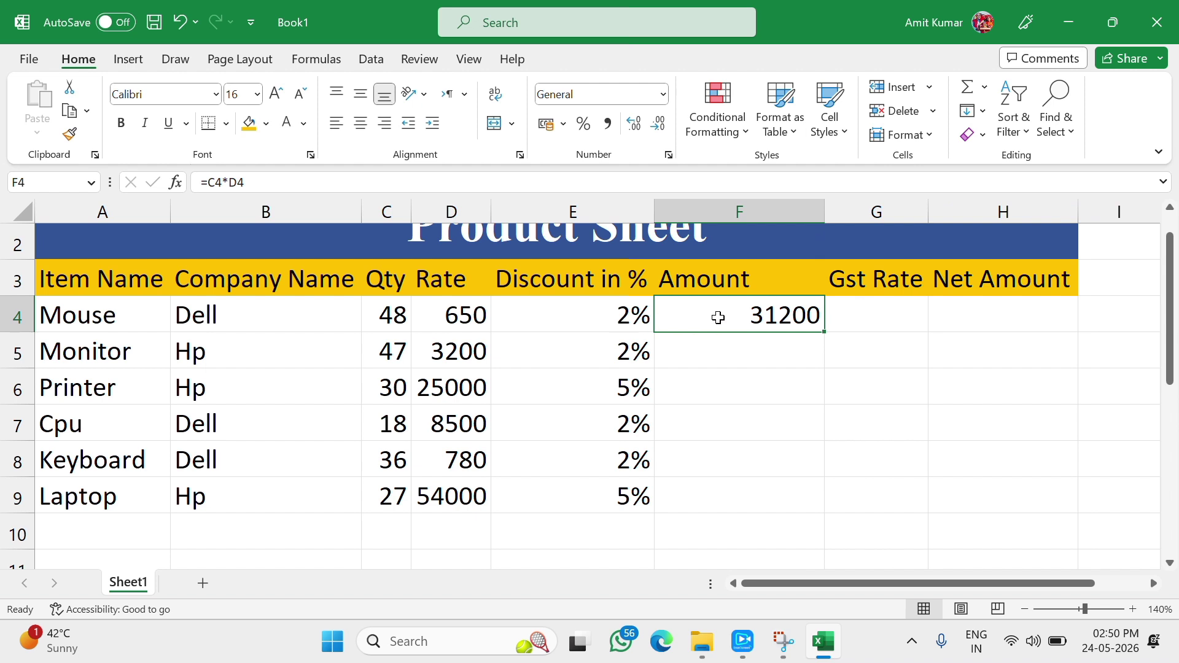
Step: Change the Mouse's amount formula in F4 to =(C4*D4)-(C4*D4*E4) to deduct the discount, and fill it down to F9
{"action": "left_click", "coordinate": [209, 183]}
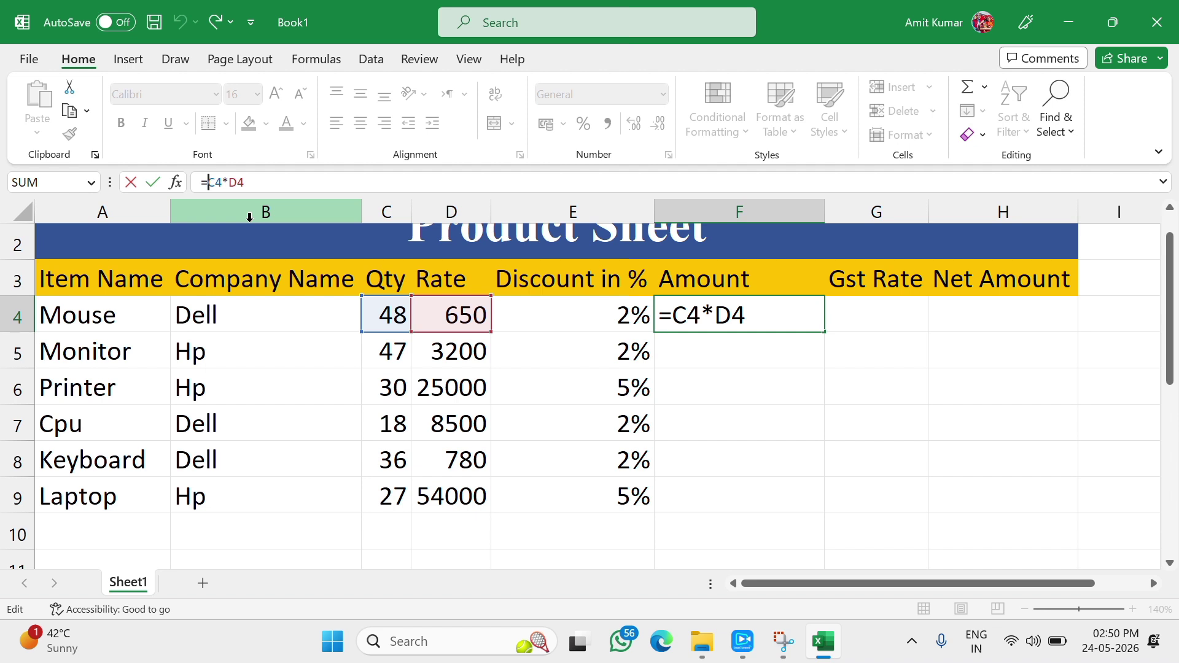
{"action": "type", "text": "("}
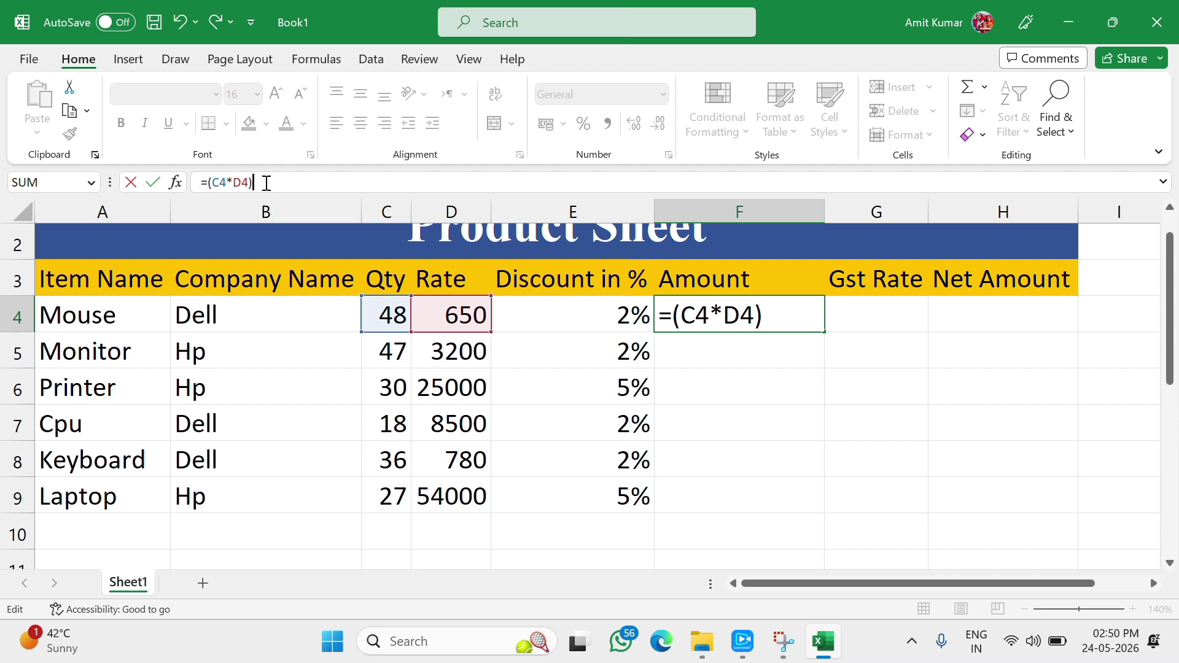
{"action": "type", "text": ")-("}
{"action": "left_click", "coordinate": [387, 313]}
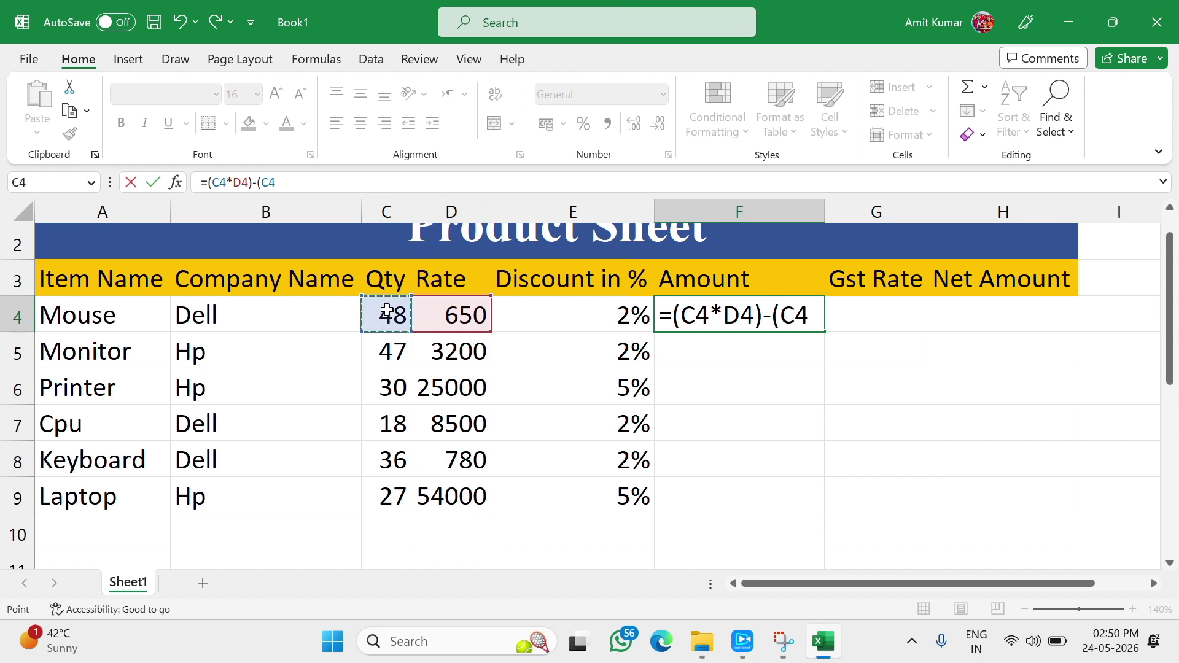
{"action": "type", "text": "*"}
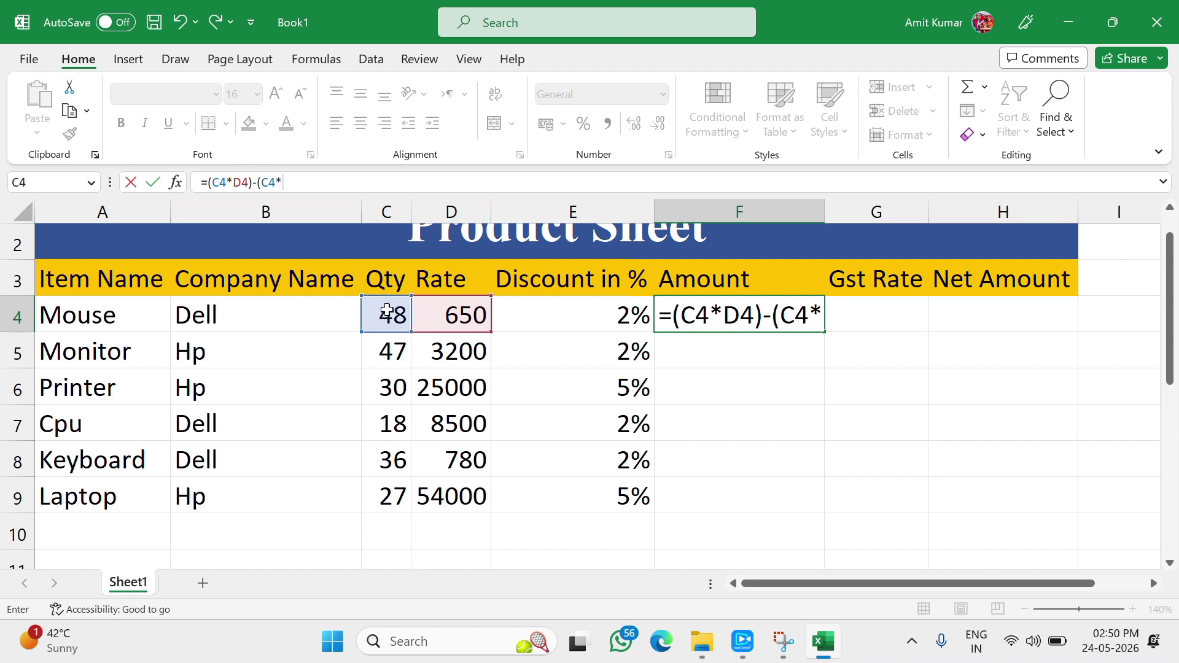
{"action": "left_click", "coordinate": [471, 317]}
{"action": "type", "text": "*"}
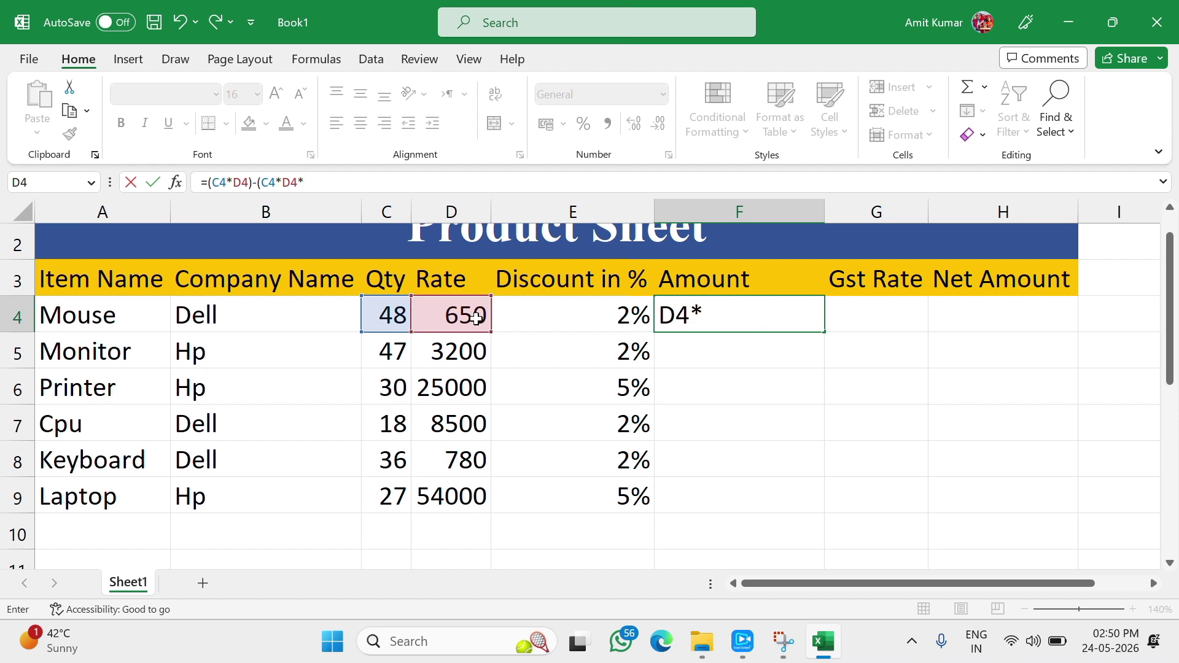
{"action": "left_click", "coordinate": [570, 311]}
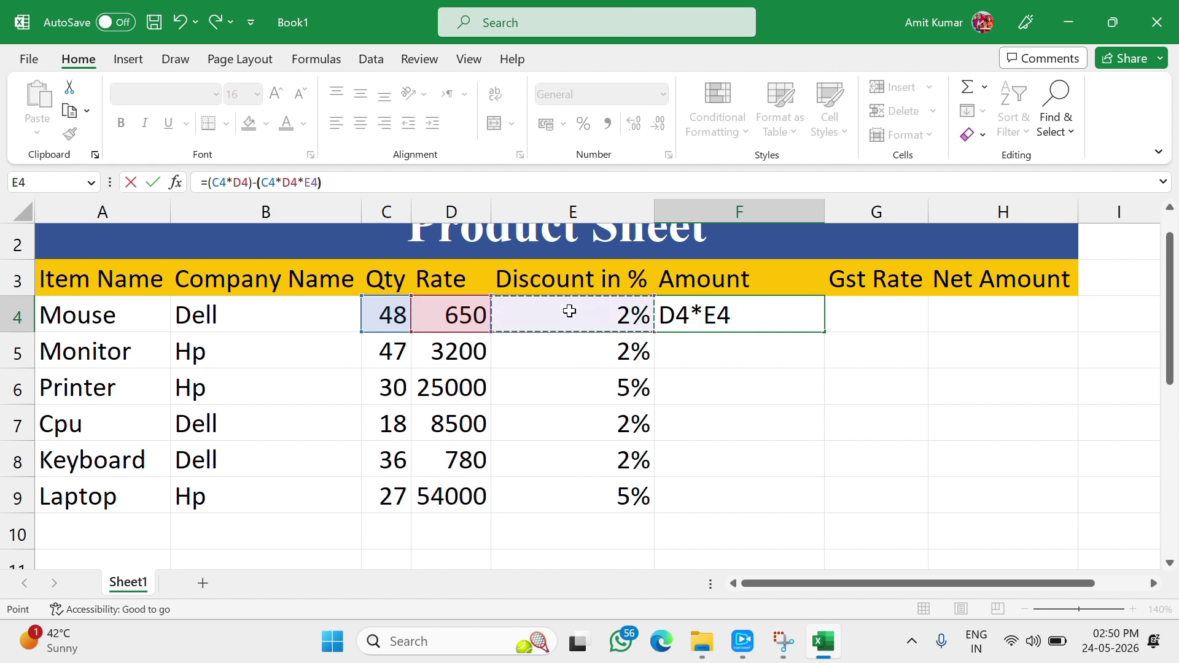
{"action": "type", "text": ")"}
{"action": "key", "text": "Return"}
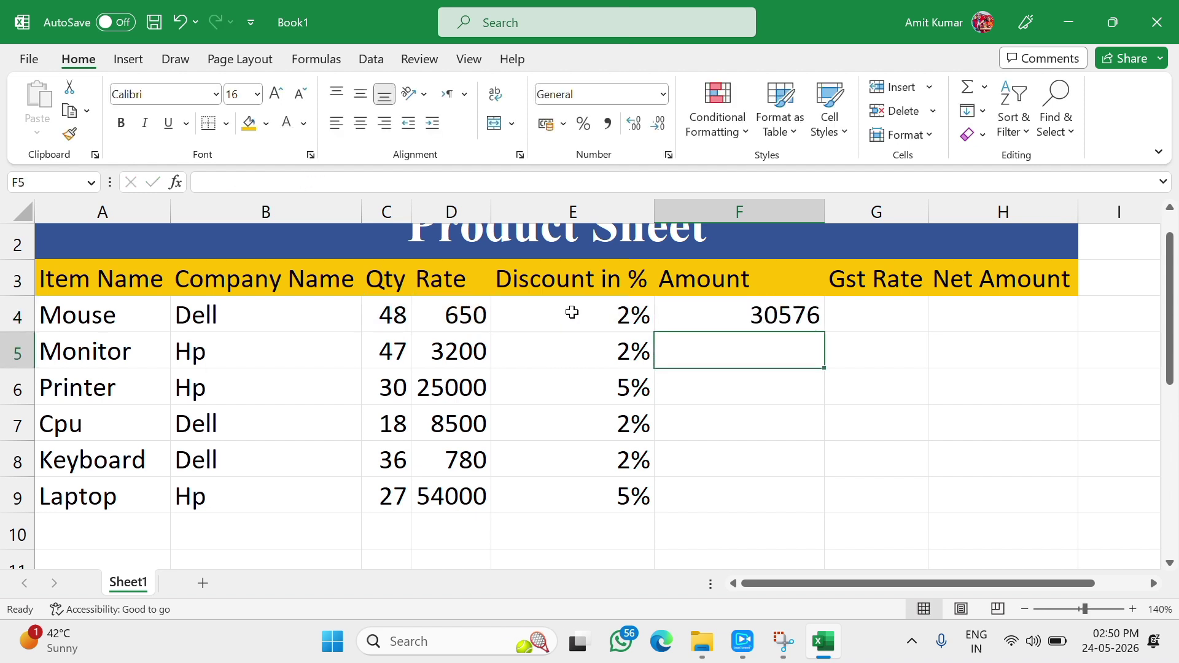
{"action": "left_click", "coordinate": [786, 315]}
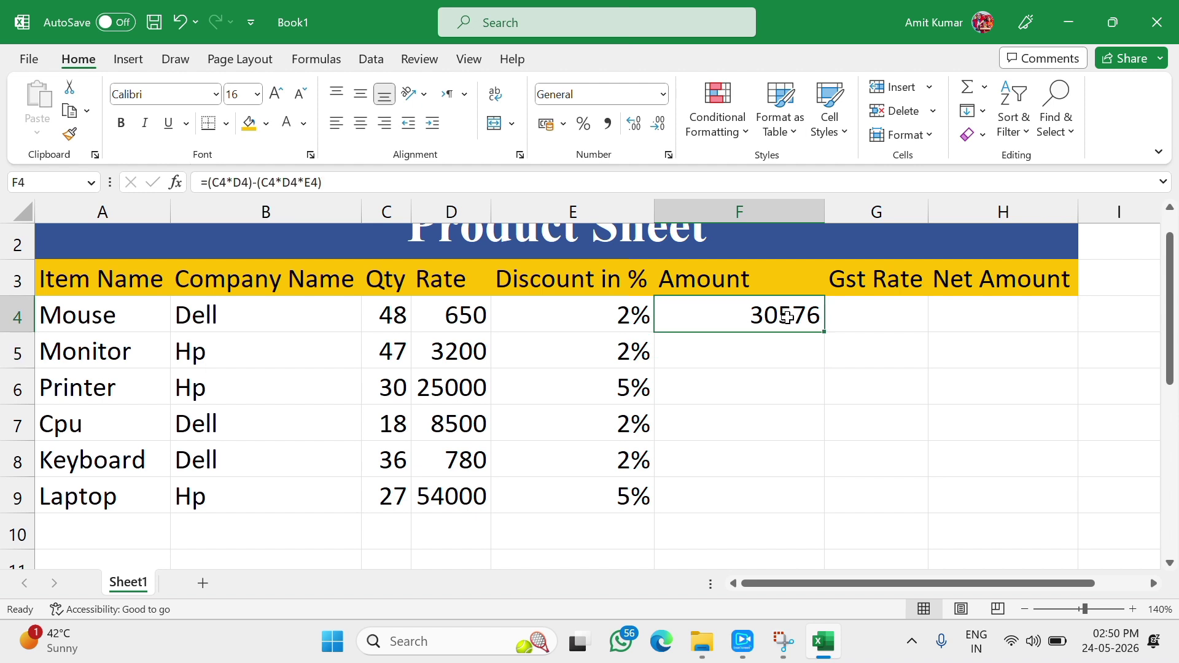
{"action": "left_click_drag", "start_coordinate": [825, 332], "coordinate": [827, 501]}
Step: Enter a GST rate of 18% in cell G4 and fill it down to G9
{"action": "left_click", "coordinate": [877, 319]}
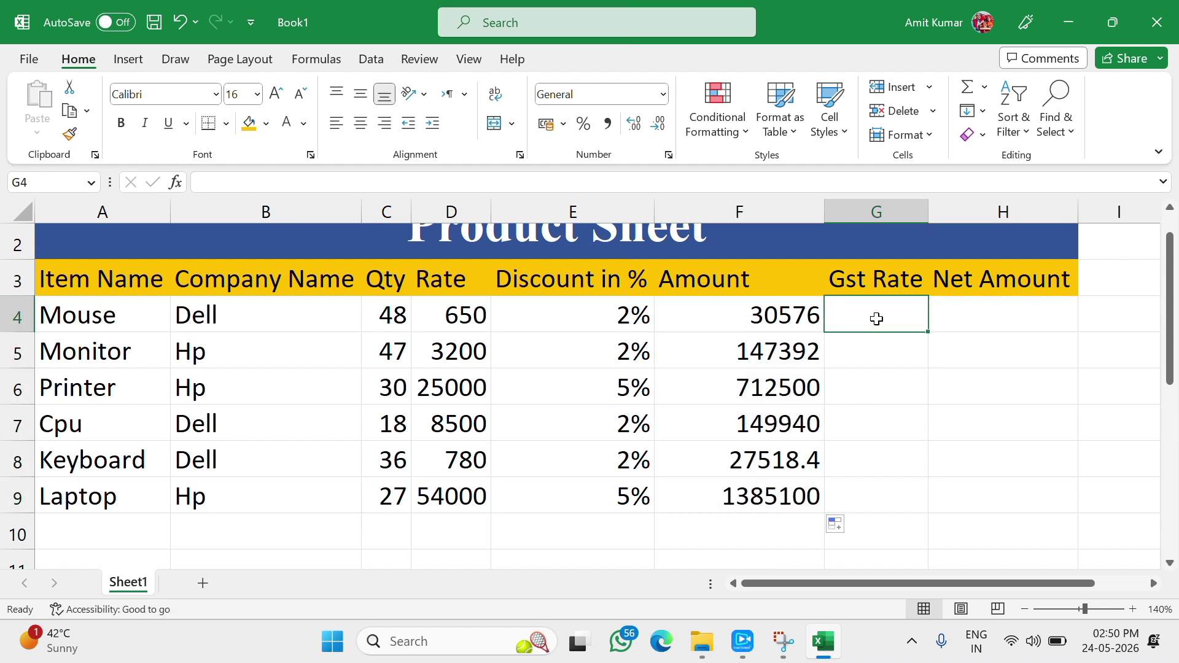
{"action": "type", "text": "18%"}
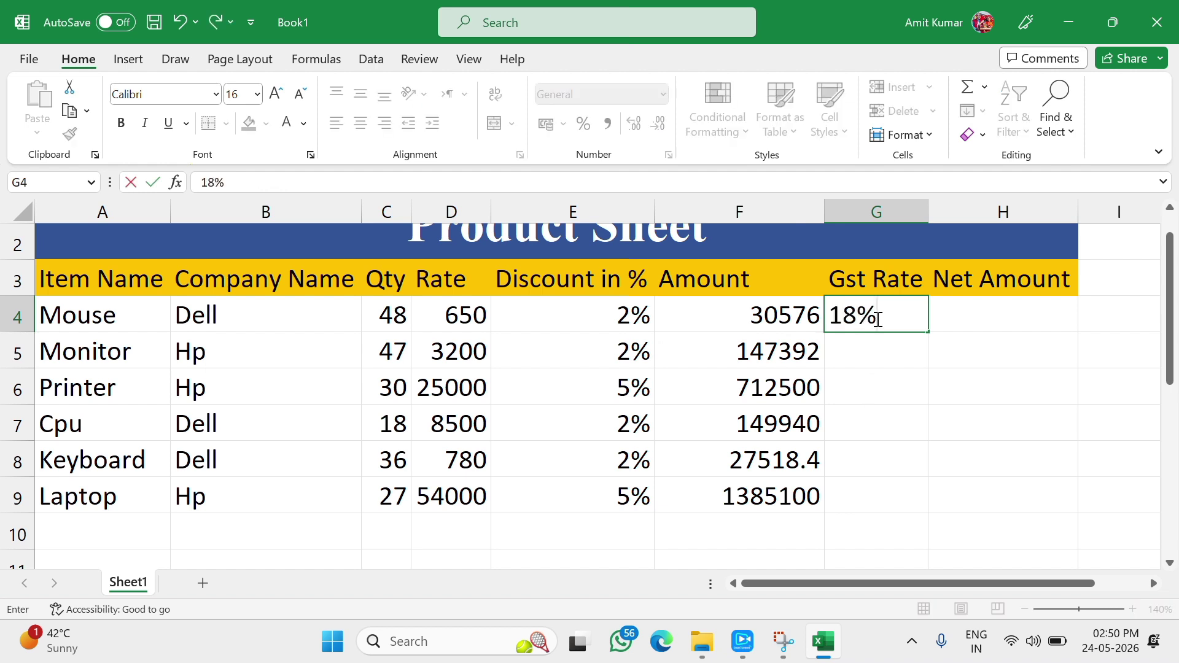
{"action": "key", "text": "Return"}
{"action": "left_click", "coordinate": [894, 325]}
{"action": "left_click_drag", "start_coordinate": [928, 332], "coordinate": [929, 514]}
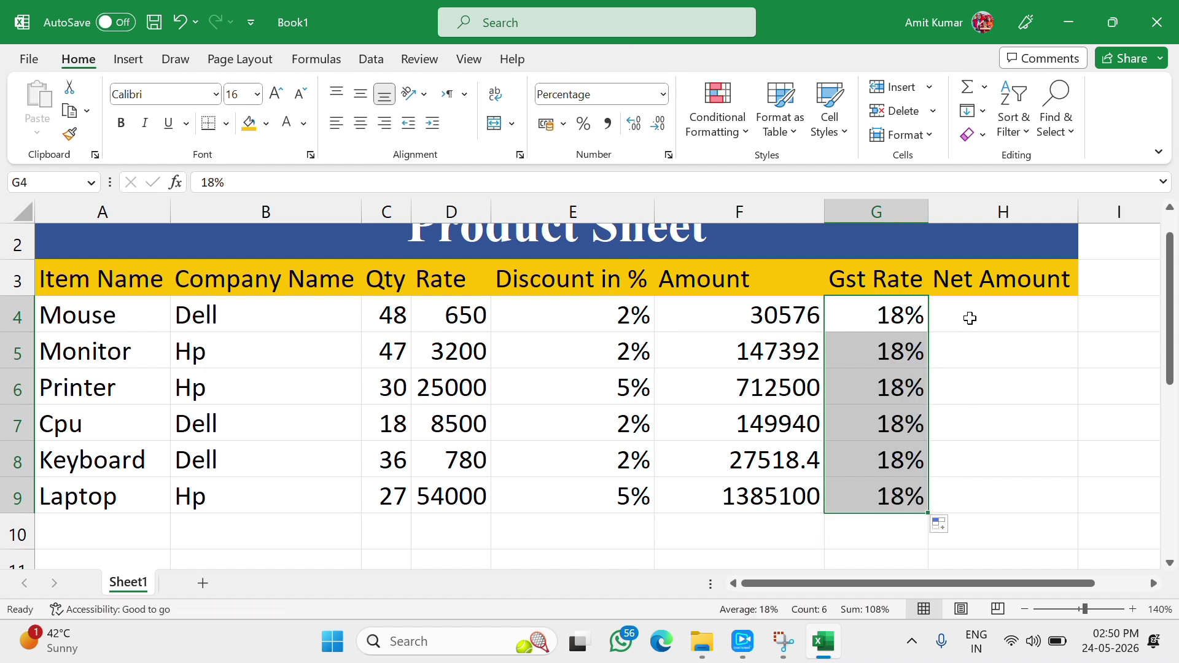
Step: Replace the Net Amount header in cell H3 with "GSt Amount"
{"action": "left_click", "coordinate": [970, 318]}
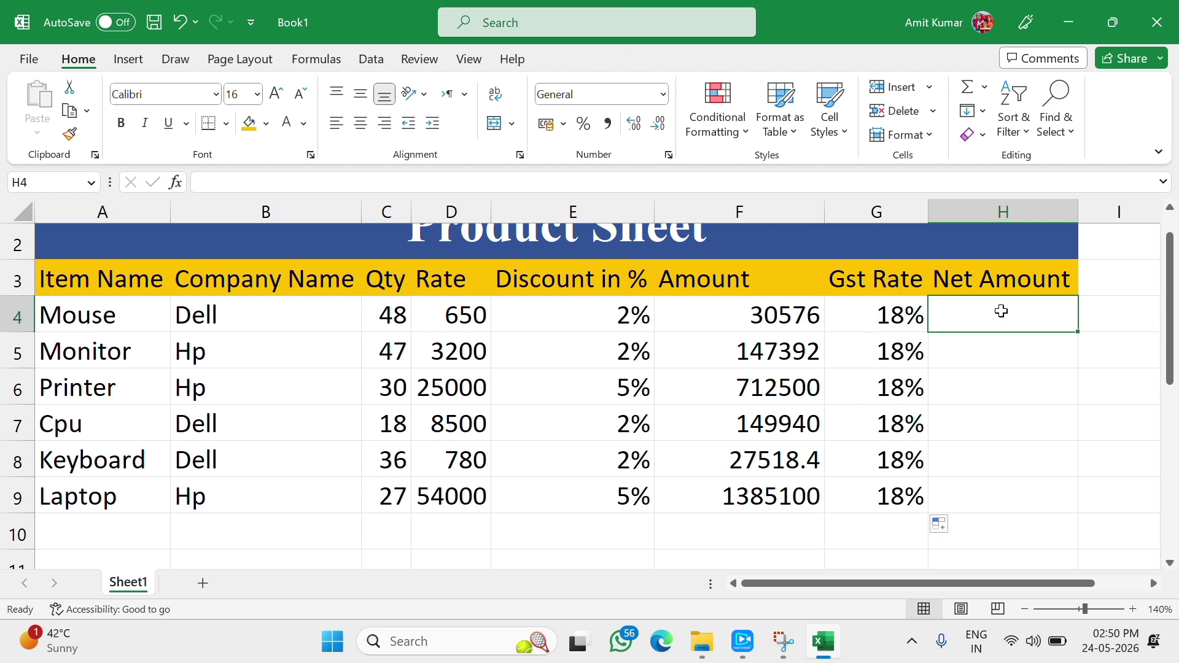
{"action": "left_click", "coordinate": [990, 280]}
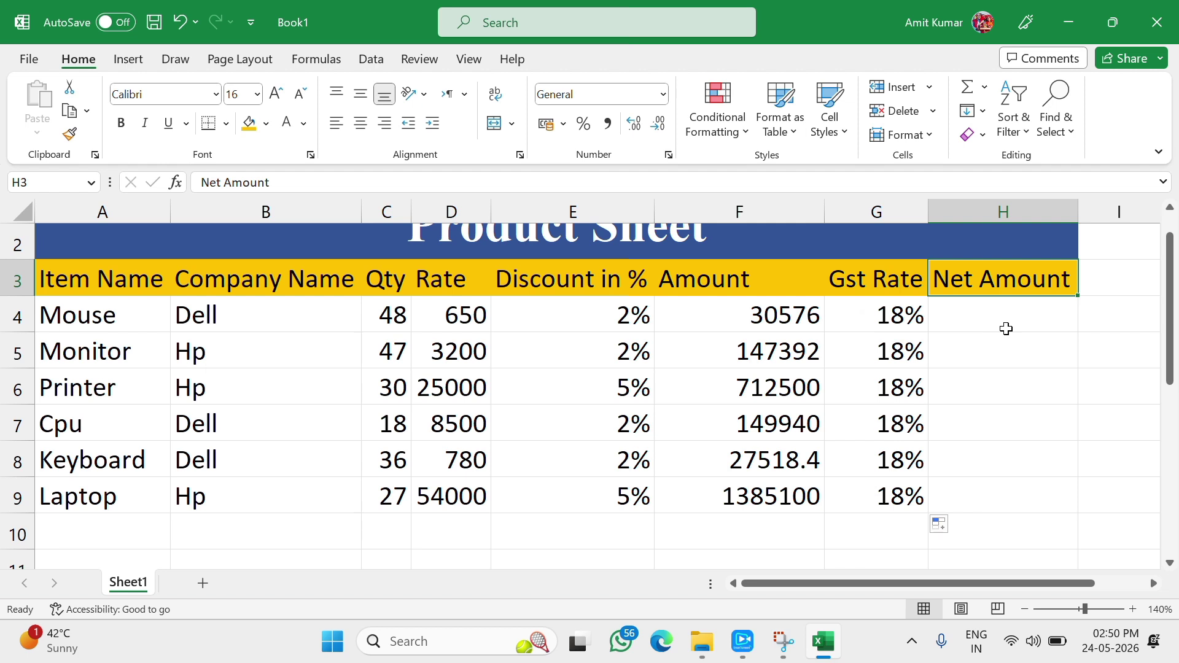
{"action": "type", "text": "GS"}
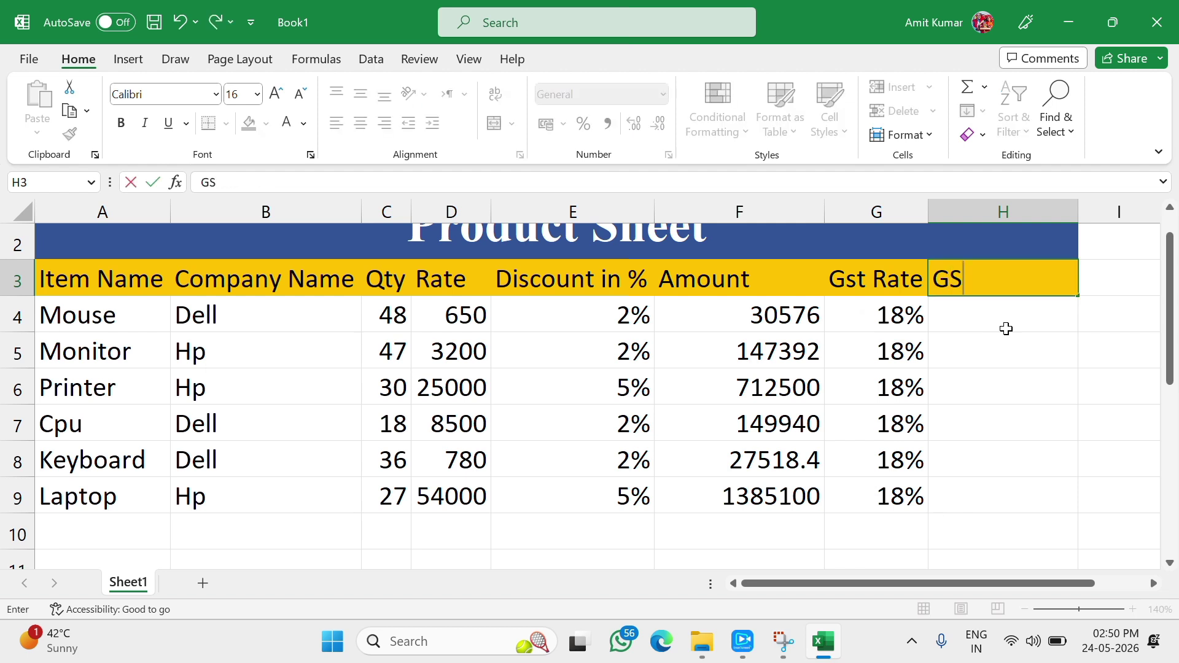
{"action": "type", "text": "t Amo"}
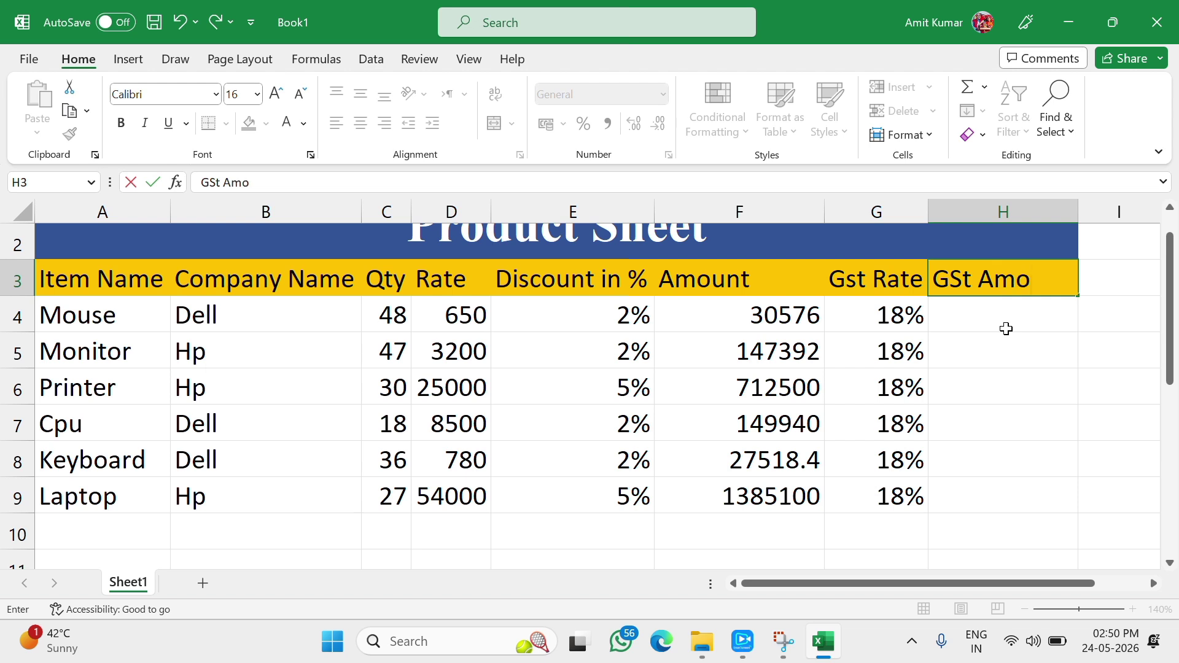
{"action": "type", "text": "un t"}
Step: Calculate the GST amount in H4 with the formula =F4*G4 and fill it down to H9
{"action": "left_click", "coordinate": [994, 320]}
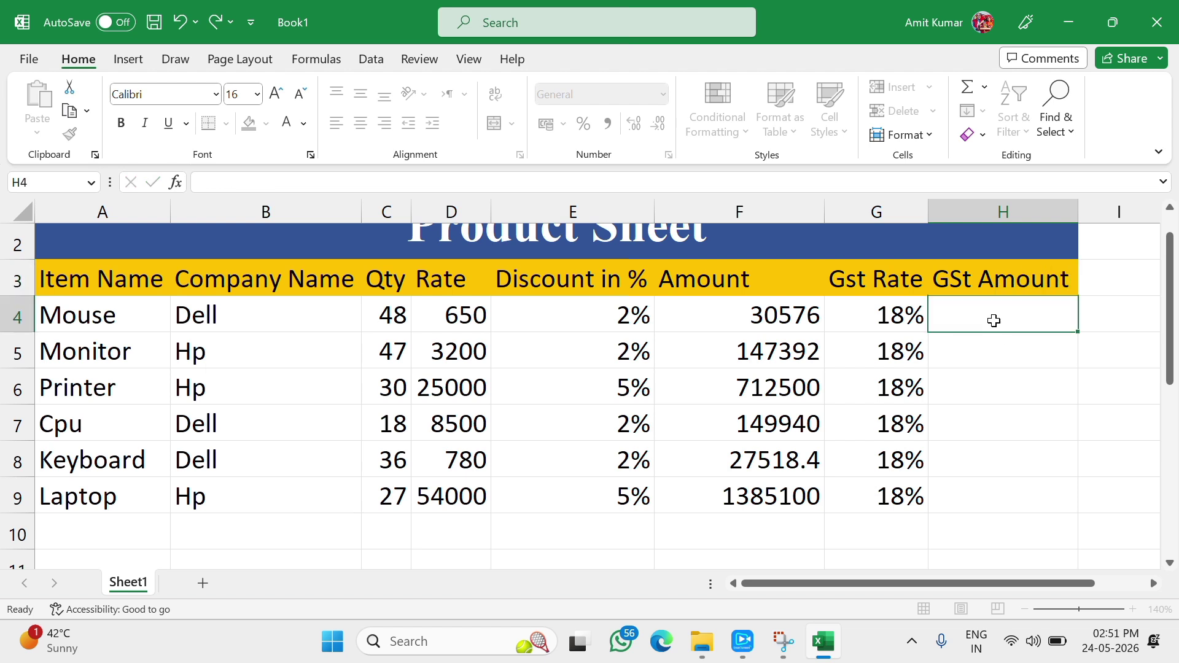
{"action": "type", "text": "="}
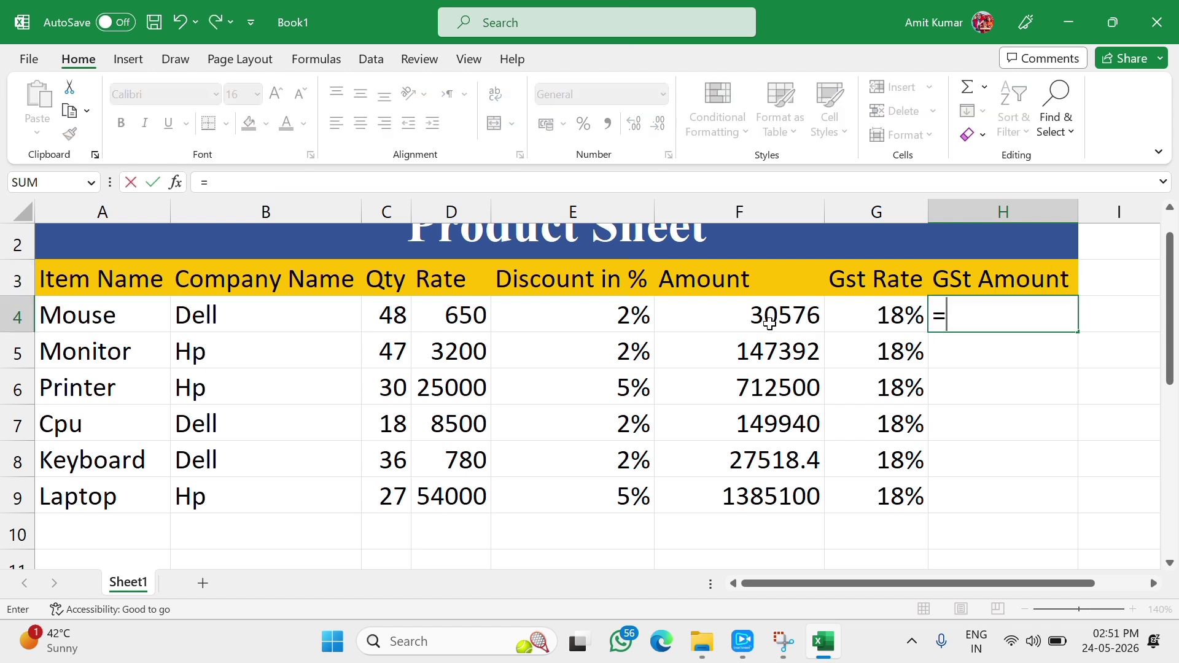
{"action": "left_click", "coordinate": [770, 324]}
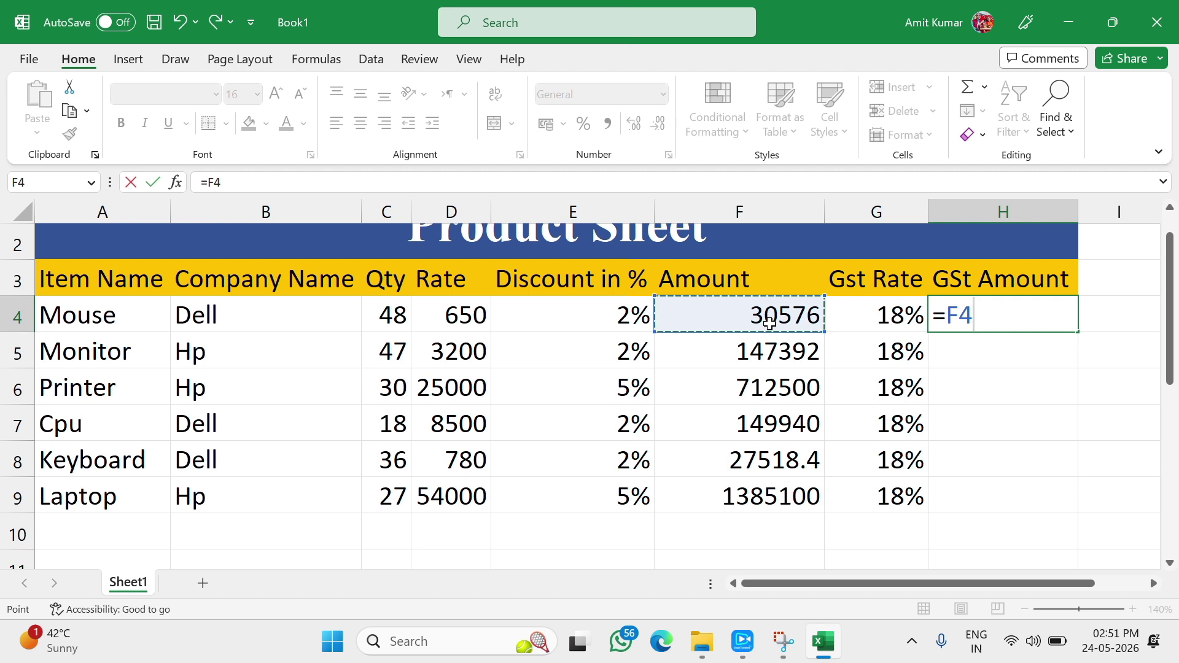
{"action": "type", "text": "*"}
{"action": "left_click", "coordinate": [855, 314]}
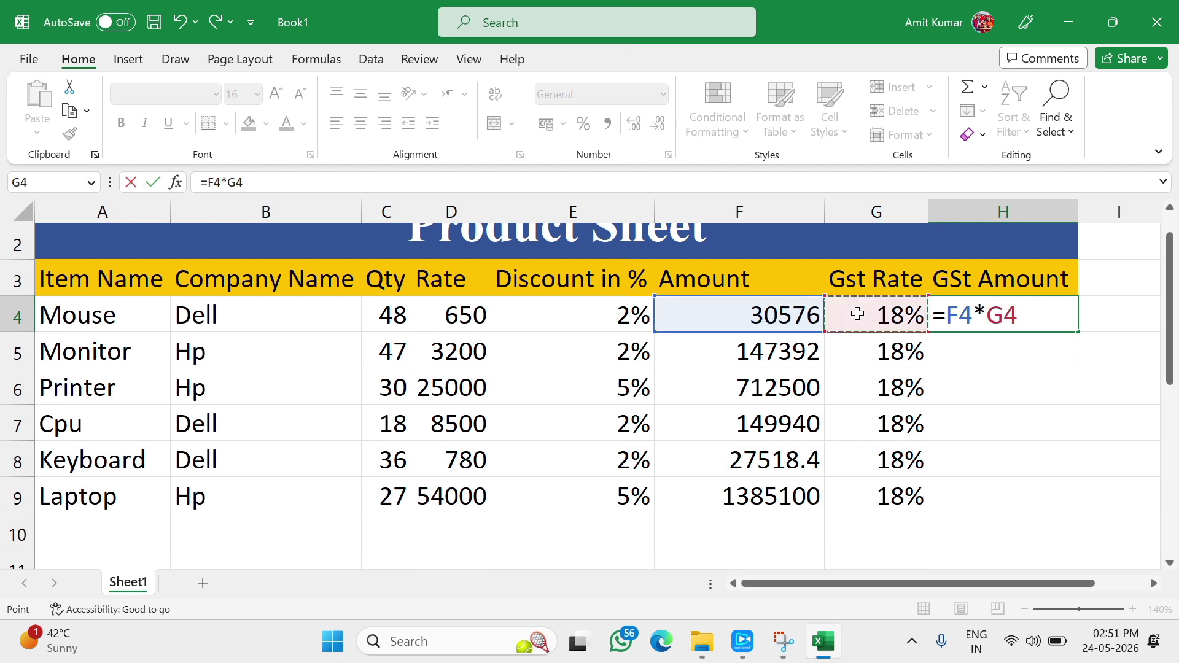
{"action": "key", "text": "Return"}
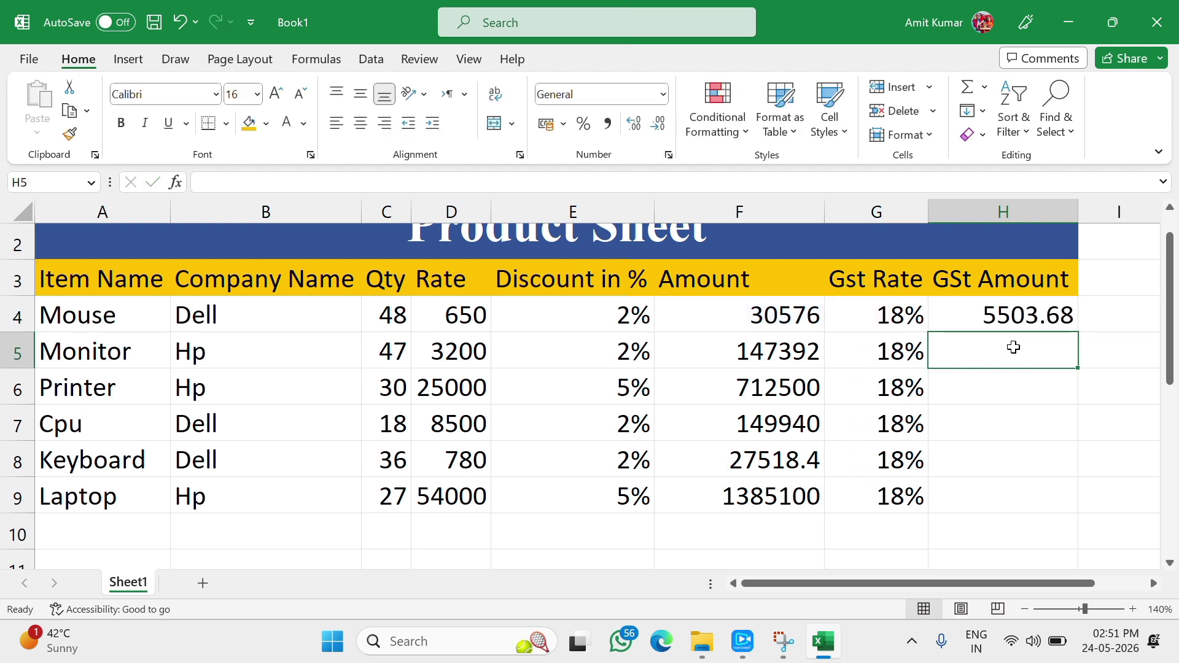
{"action": "left_click", "coordinate": [1008, 314]}
{"action": "left_click_drag", "start_coordinate": [1078, 332], "coordinate": [1082, 527]}
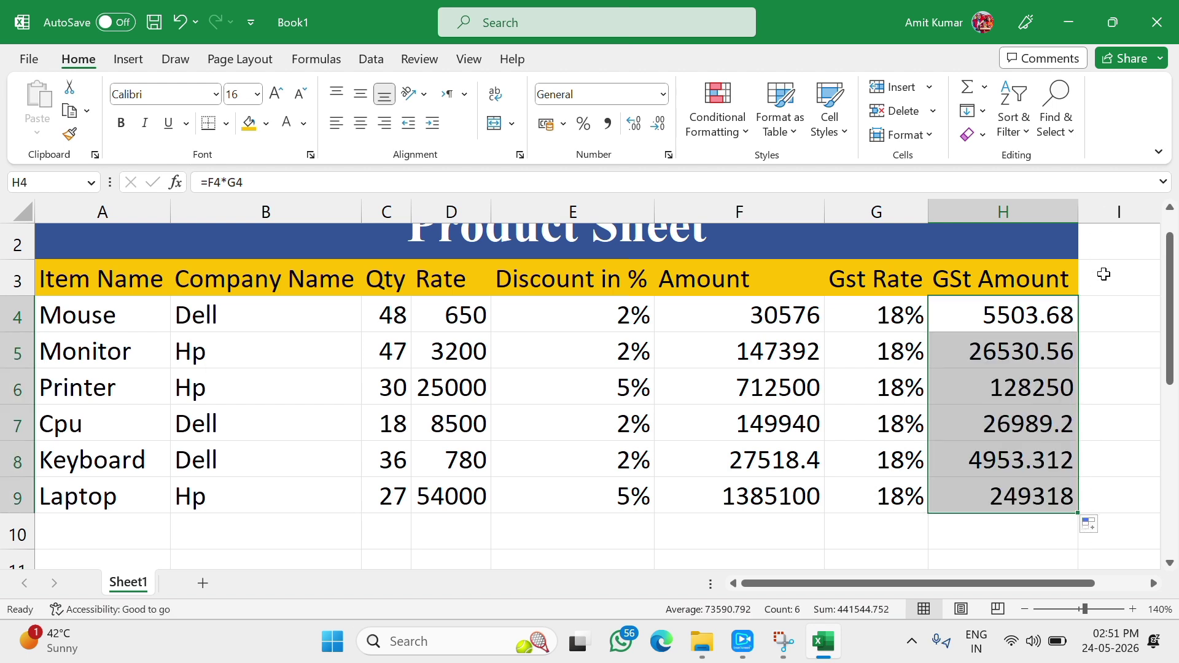
Step: Add the header "Net Amount" in cell I3 and widen column I to fit it
{"action": "left_click", "coordinate": [1103, 275]}
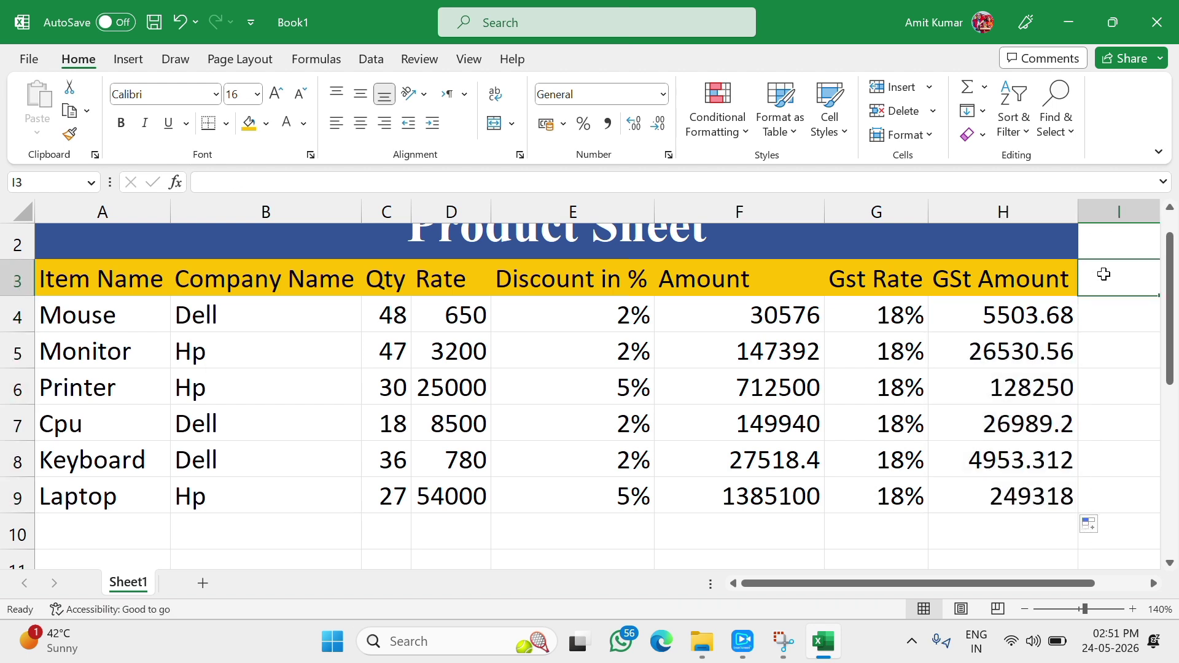
{"action": "type", "text": "Net Amount"}
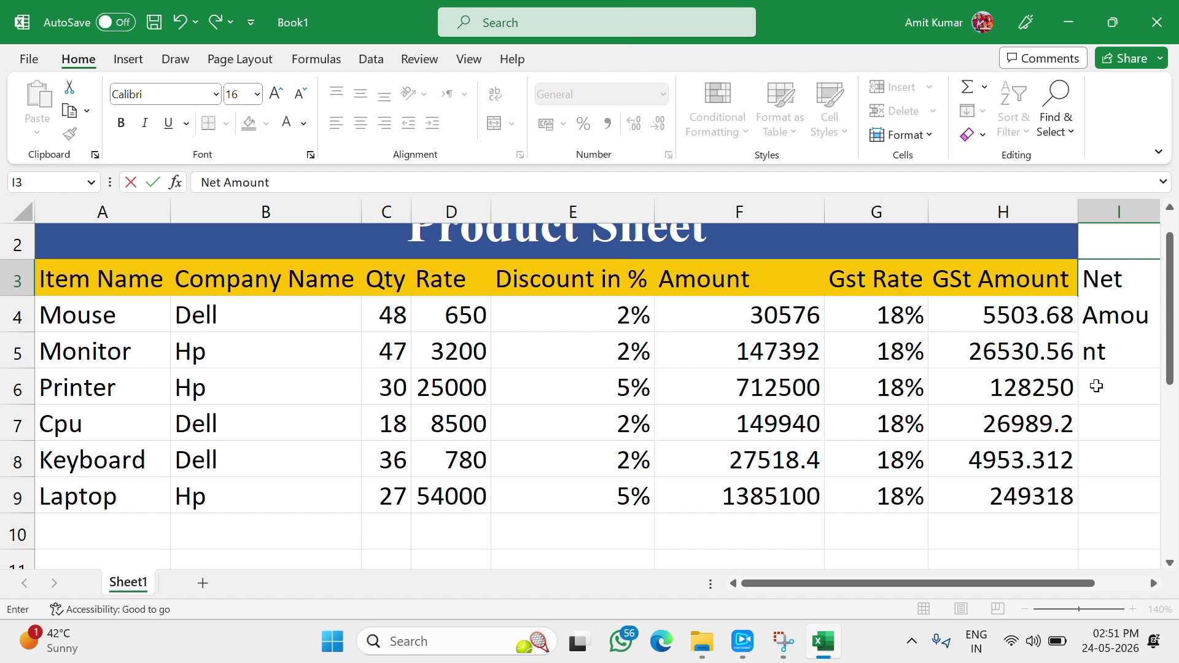
{"action": "left_click", "coordinate": [1091, 384]}
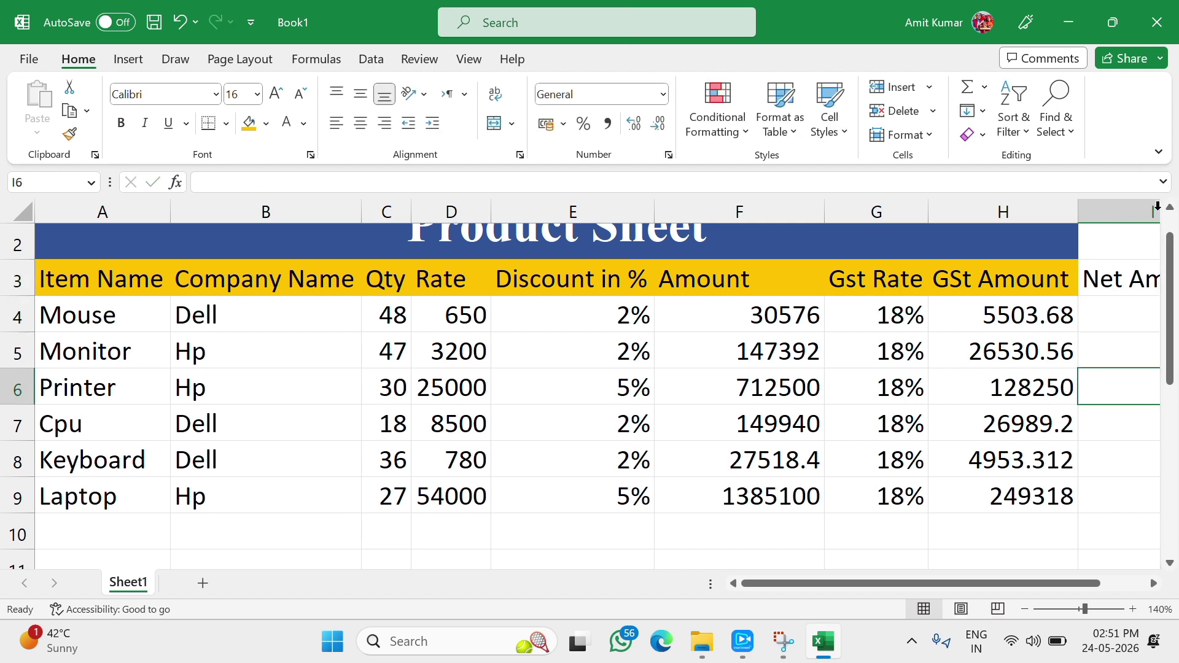
{"action": "left_click", "coordinate": [1024, 609]}
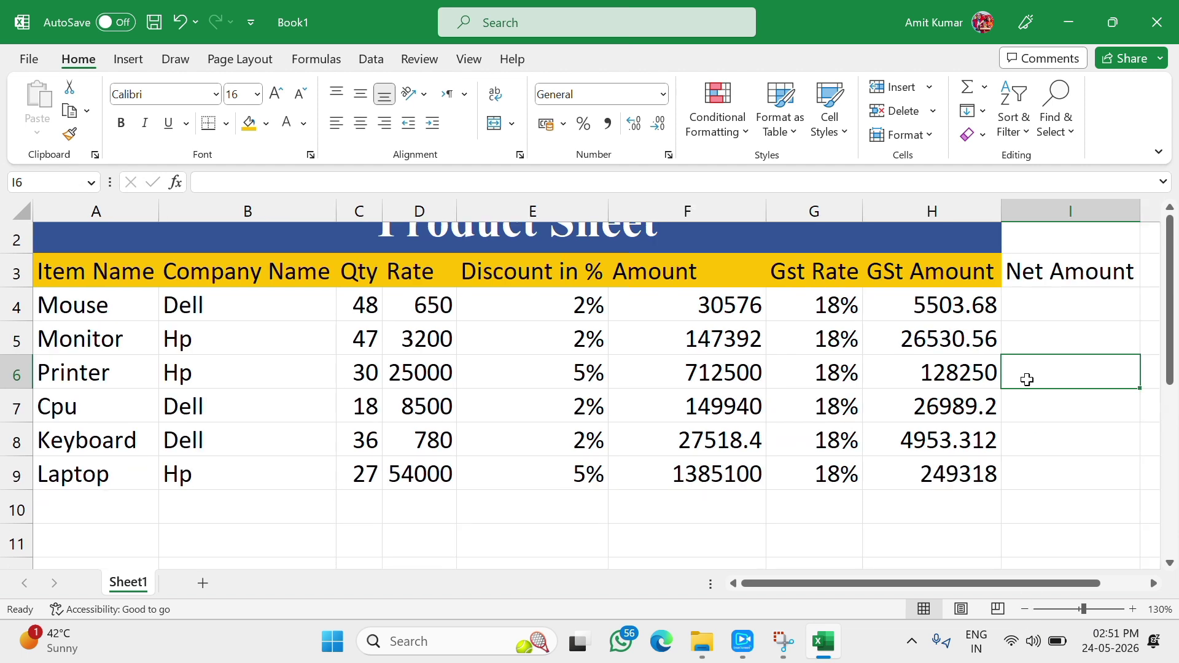
{"action": "left_click", "coordinate": [1038, 281]}
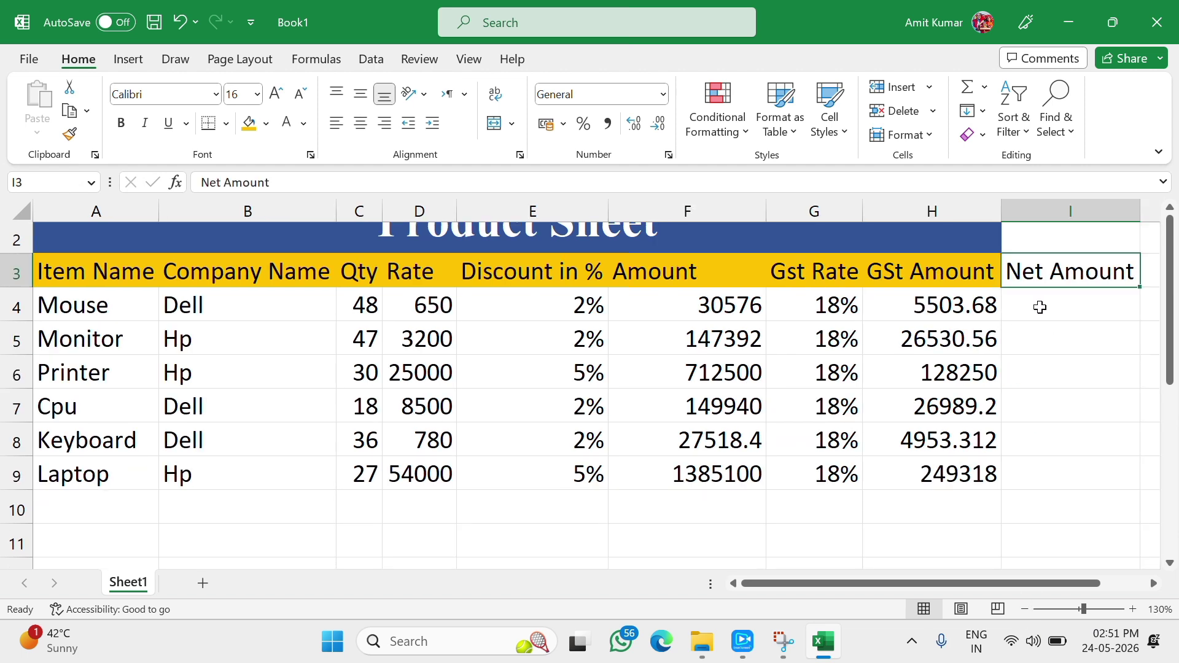
{"action": "left_click", "coordinate": [1029, 384]}
{"action": "left_click", "coordinate": [1017, 285]}
{"action": "left_click_drag", "start_coordinate": [1141, 210], "coordinate": [1147, 211]}
Step: Calculate the net amount in I4 with the formula =F4+H4 and fill it down to I9
{"action": "scroll", "coordinate": [1108, 277], "scroll_direction": "up", "scroll_amount": 1}
{"action": "left_click", "coordinate": [1041, 342]}
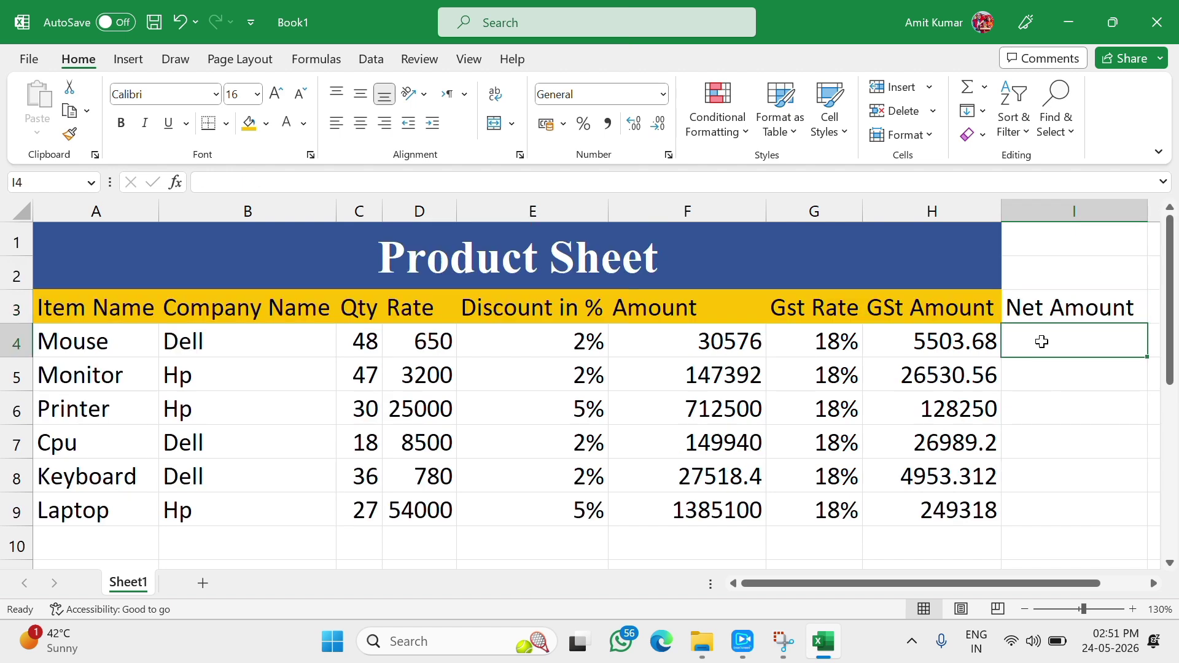
{"action": "type", "text": "="}
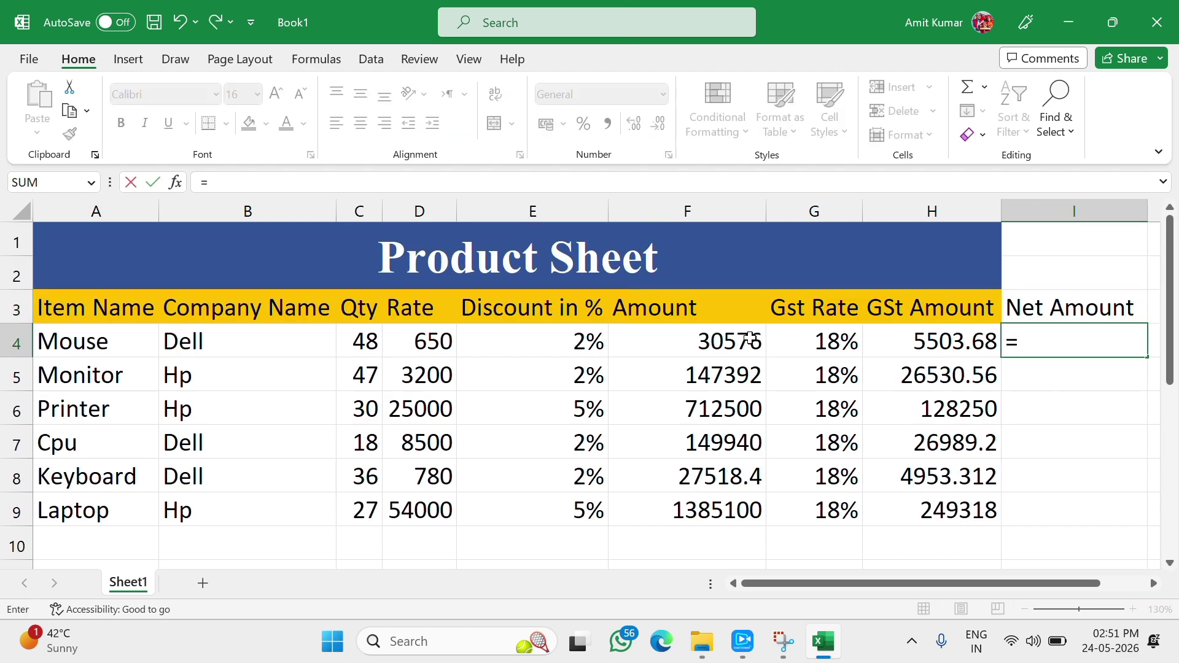
{"action": "left_click", "coordinate": [724, 344]}
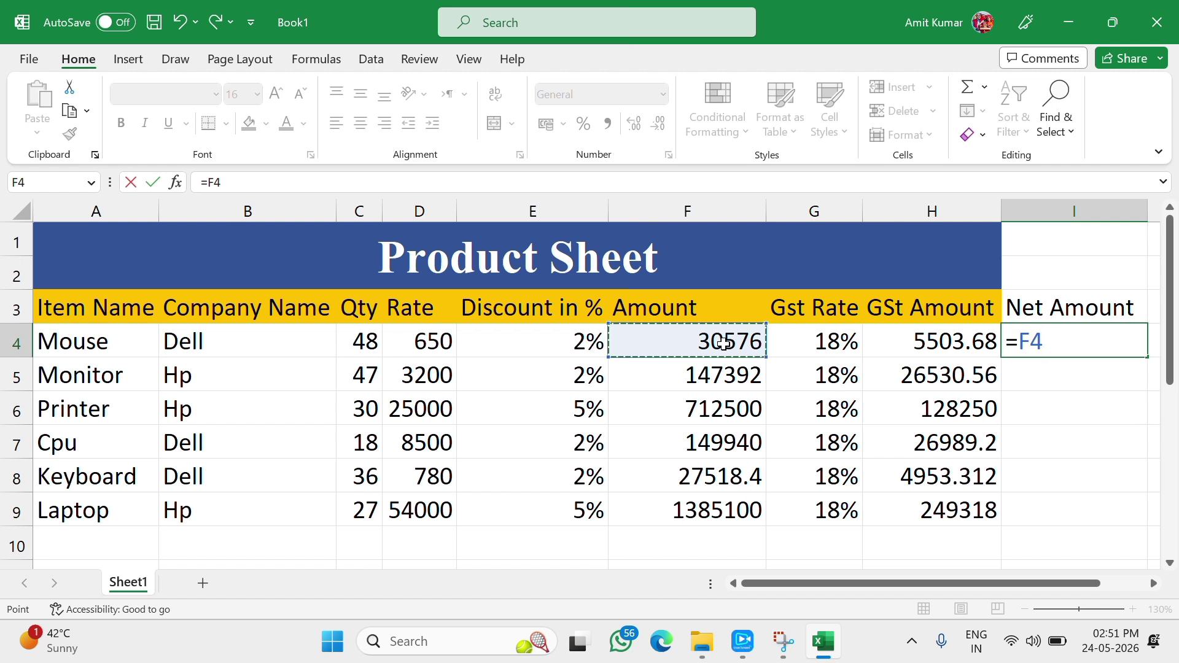
{"action": "type", "text": "+"}
{"action": "left_click", "coordinate": [931, 343]}
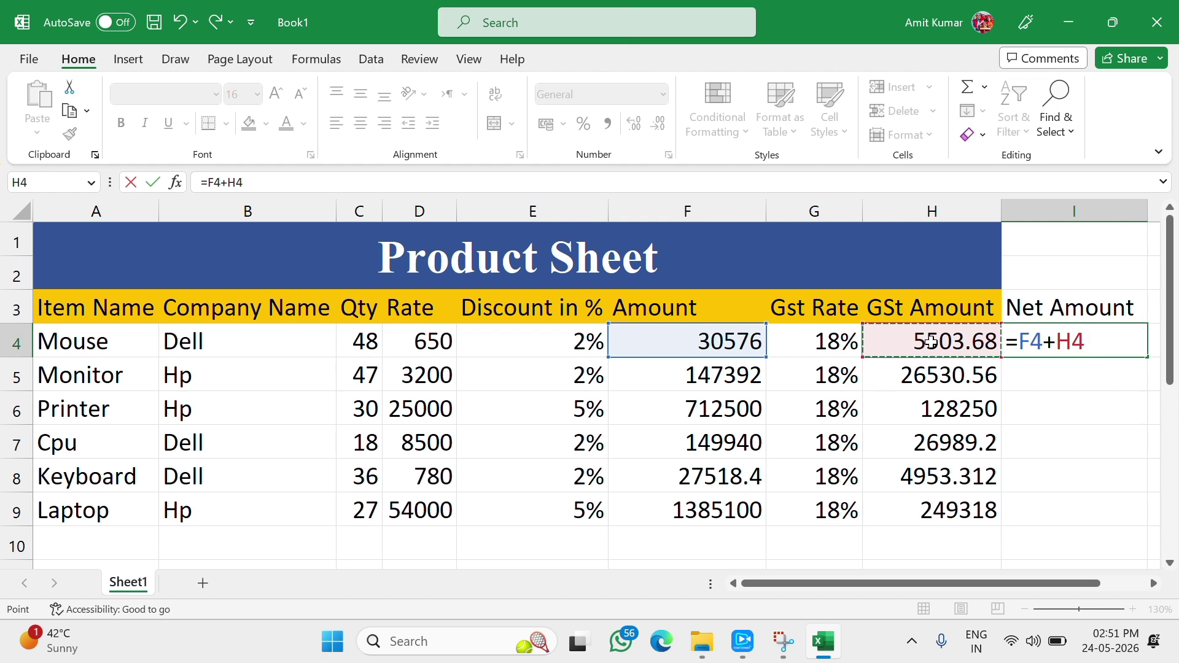
{"action": "key", "text": "Return"}
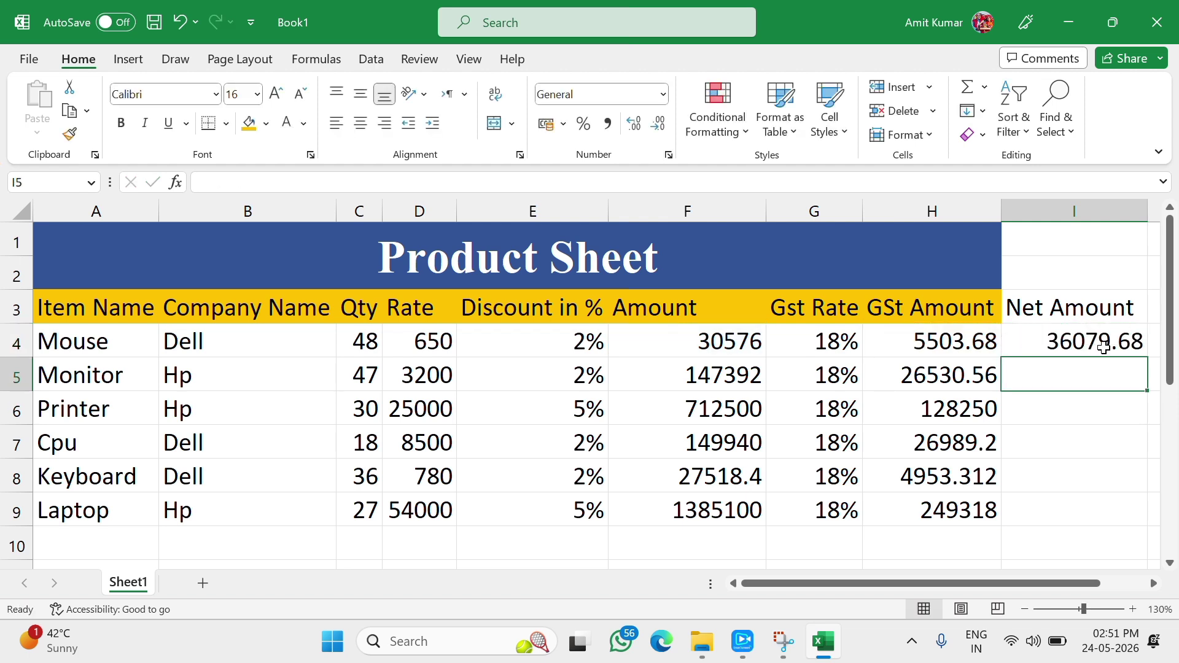
{"action": "left_click", "coordinate": [1106, 344]}
{"action": "left_click_drag", "start_coordinate": [1147, 357], "coordinate": [1147, 519]}
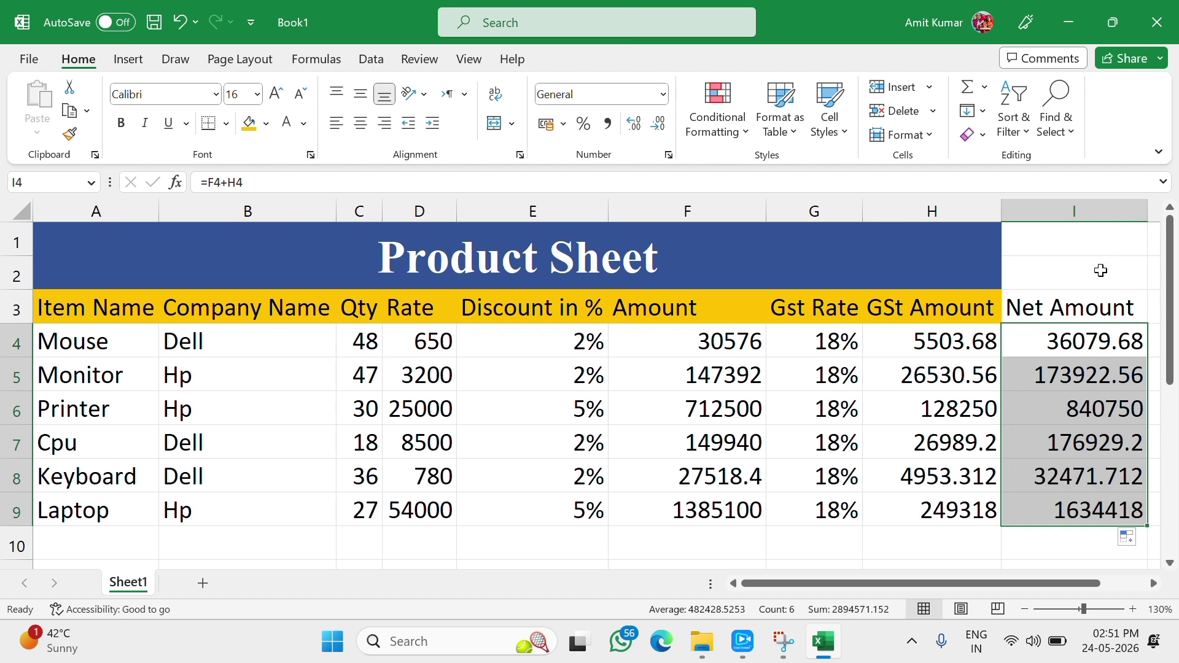
Step: Extend the merged and centered "Product Sheet" title across A1:I2 so it also spans the Net Amount column
{"action": "left_click_drag", "start_coordinate": [983, 255], "coordinate": [1051, 266]}
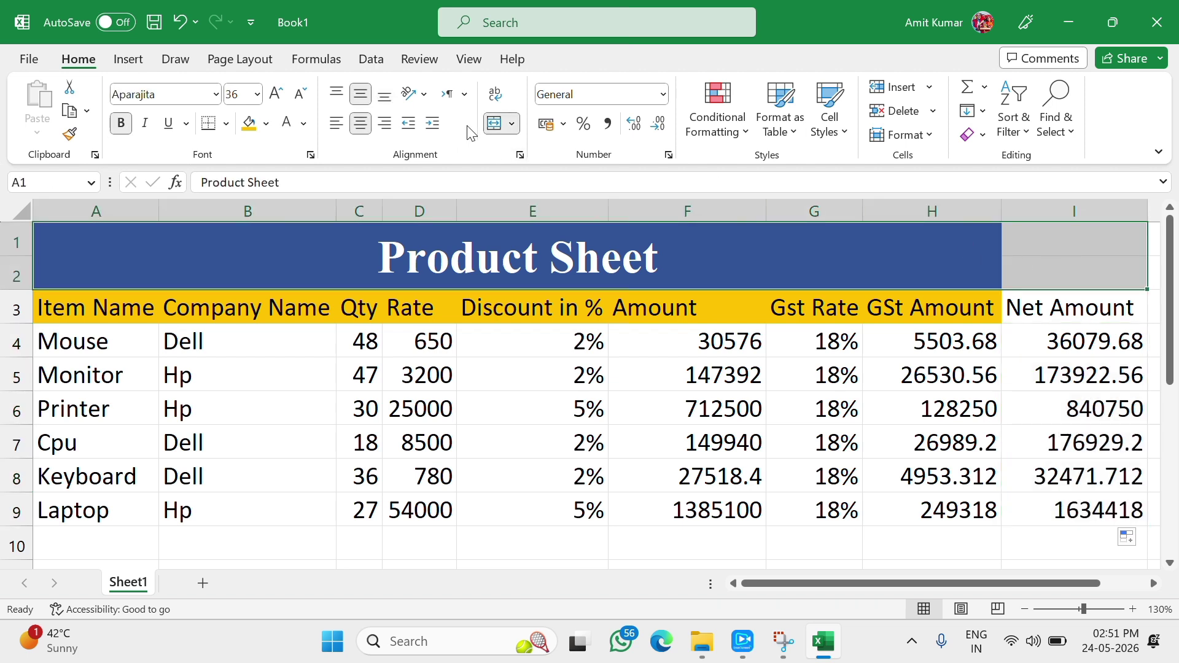
{"action": "left_click", "coordinate": [496, 125]}
{"action": "left_click", "coordinate": [496, 125]}
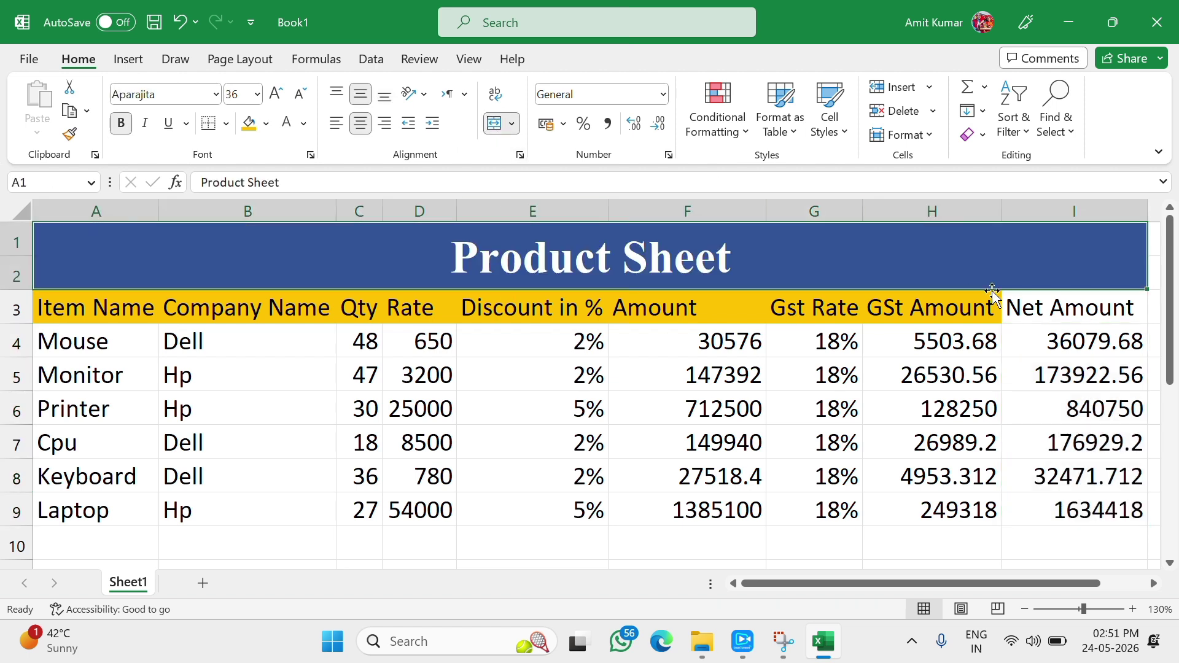
Step: Fill the Net Amount header cell I3 with the same golden yellow as the other headers
{"action": "left_click", "coordinate": [1027, 307]}
{"action": "left_click", "coordinate": [249, 123]}
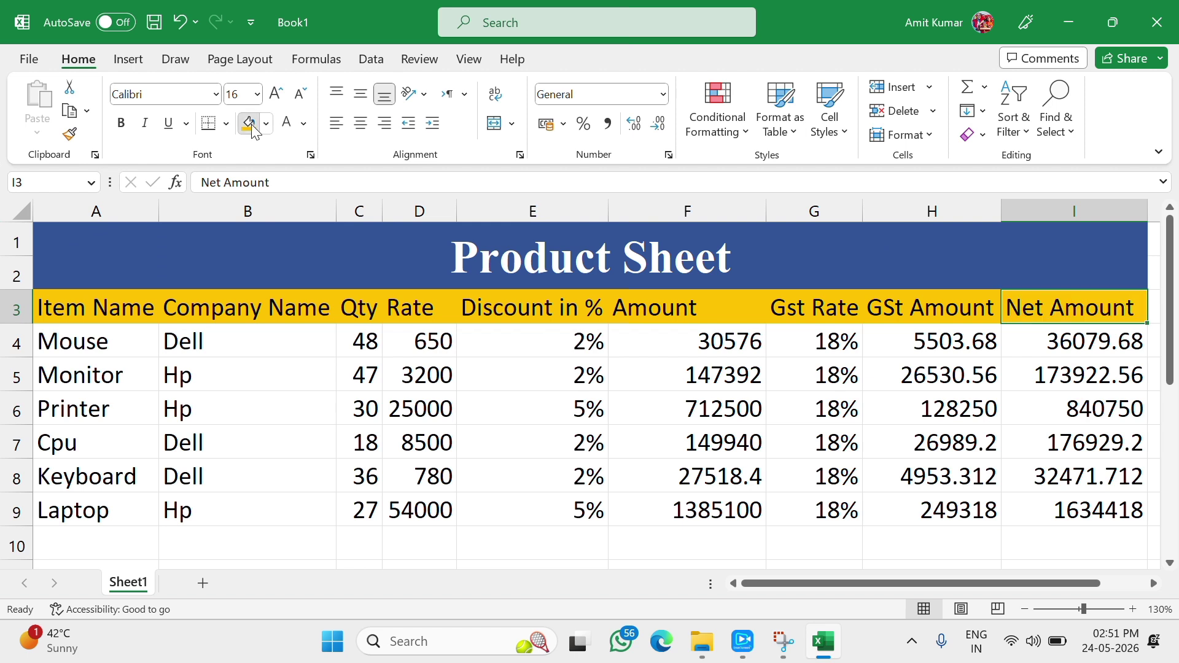
{"action": "left_click", "coordinate": [928, 434]}
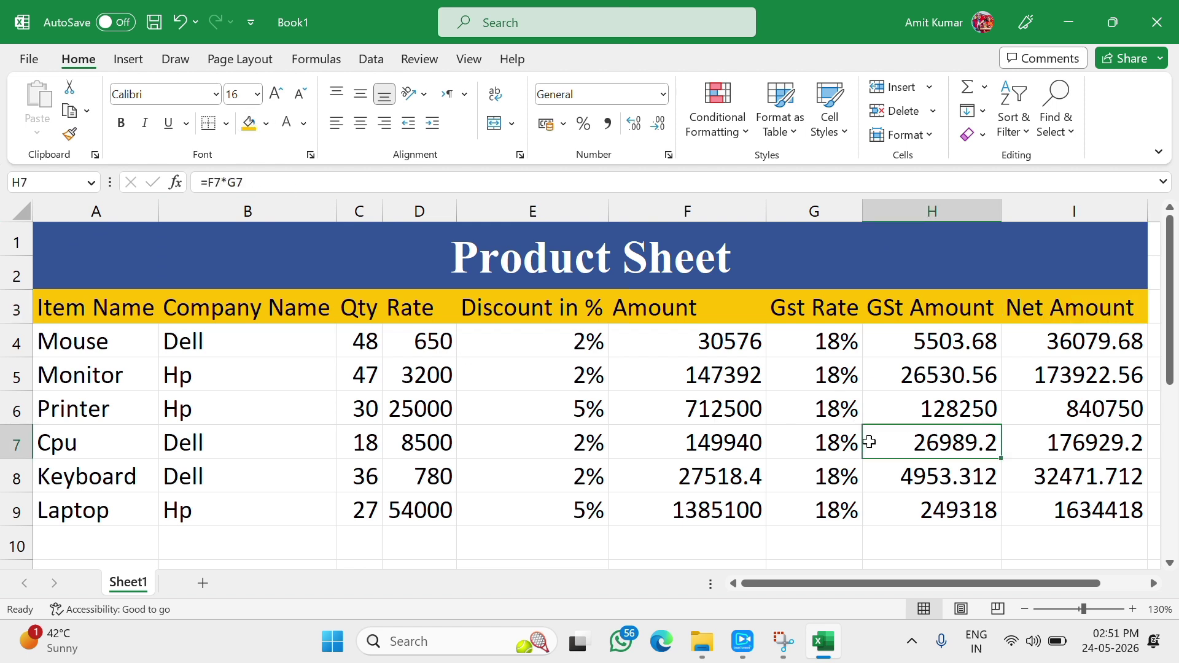
Step: Apply all borders to the whole product table, A1:I9, including the title and header rows
{"action": "left_click_drag", "start_coordinate": [249, 278], "coordinate": [280, 499]}
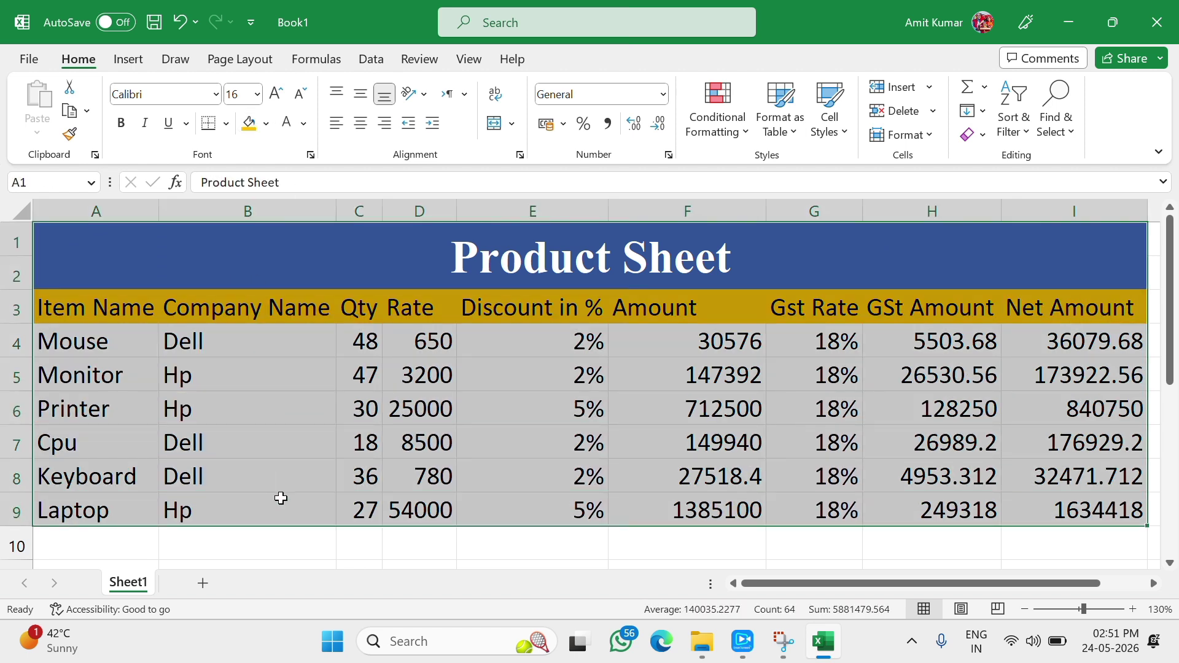
{"action": "left_click", "coordinate": [226, 123]}
{"action": "left_click", "coordinate": [270, 316]}
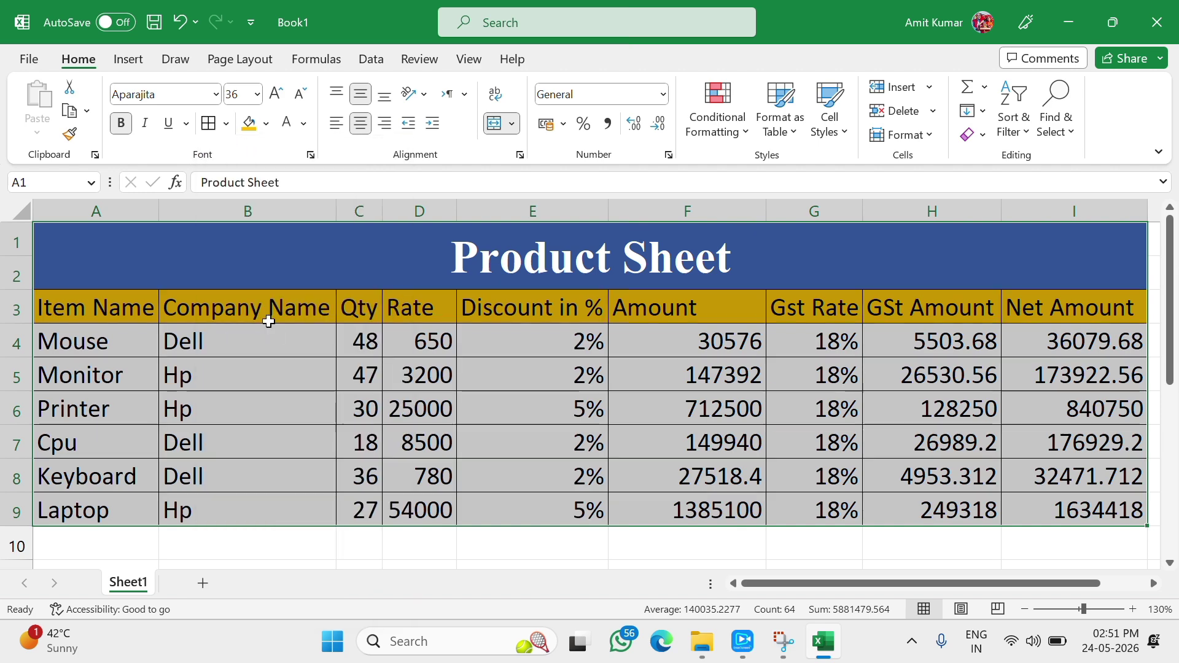
{"action": "left_click", "coordinate": [624, 442]}
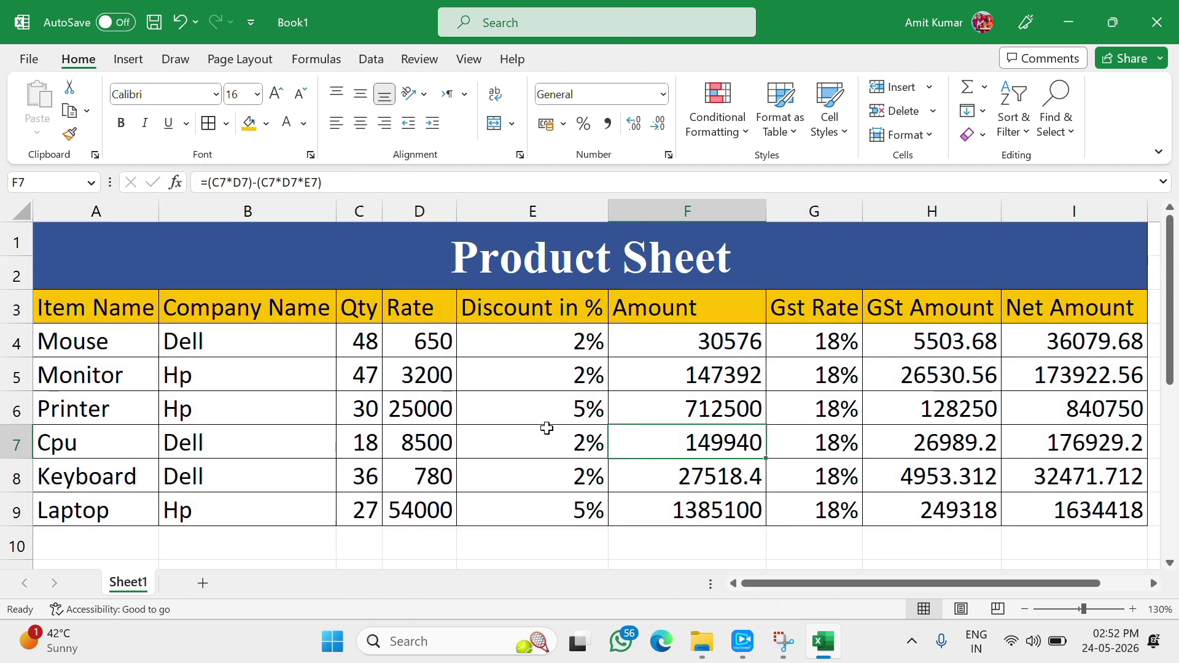
{"action": "scroll", "coordinate": [869, 452], "scroll_direction": "down", "scroll_amount": 1}
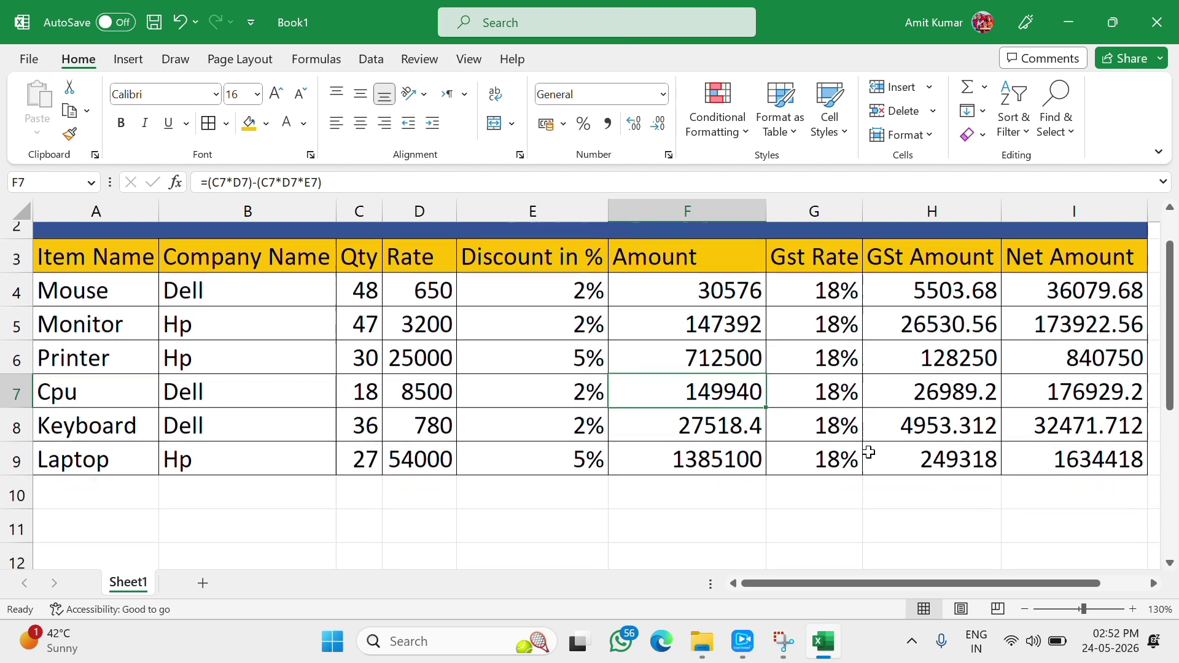
{"action": "scroll", "coordinate": [869, 453], "scroll_direction": "up", "scroll_amount": 1}
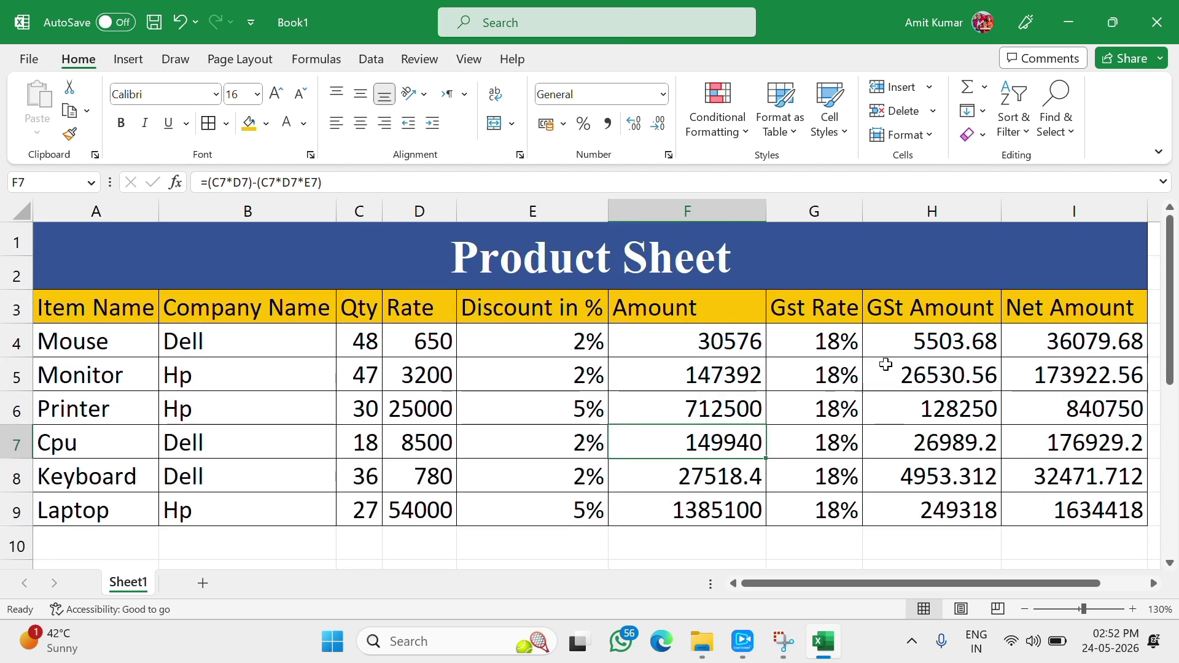